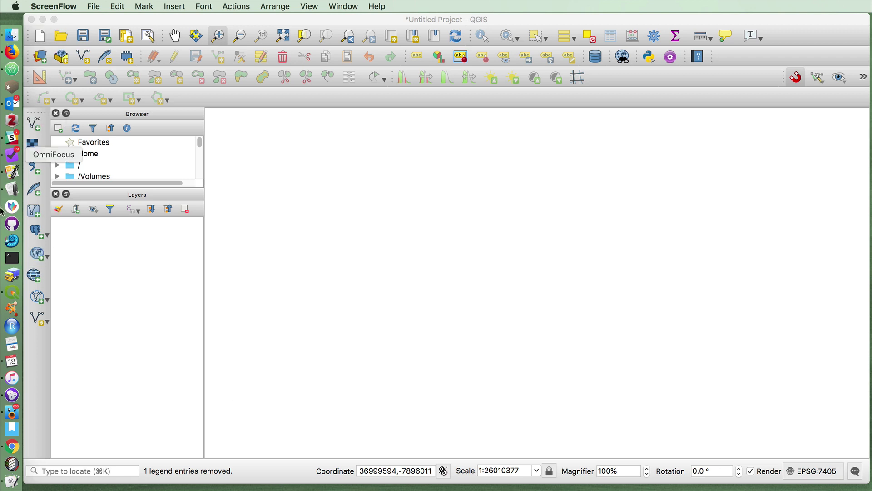
# Bring the Files to Use note listing Natural Earth coastline and Wikimedia Commons emoji sources to the front.
pyautogui.click(11, 480)
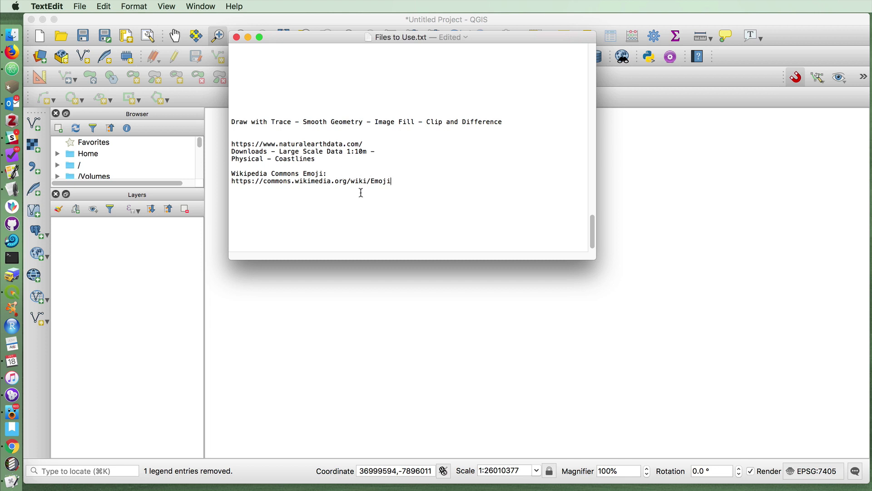
# Add ne_10m_coastline from the QGIS Tutorials folder and zoom in on Britain and the North Sea.
pyautogui.click(11, 35)
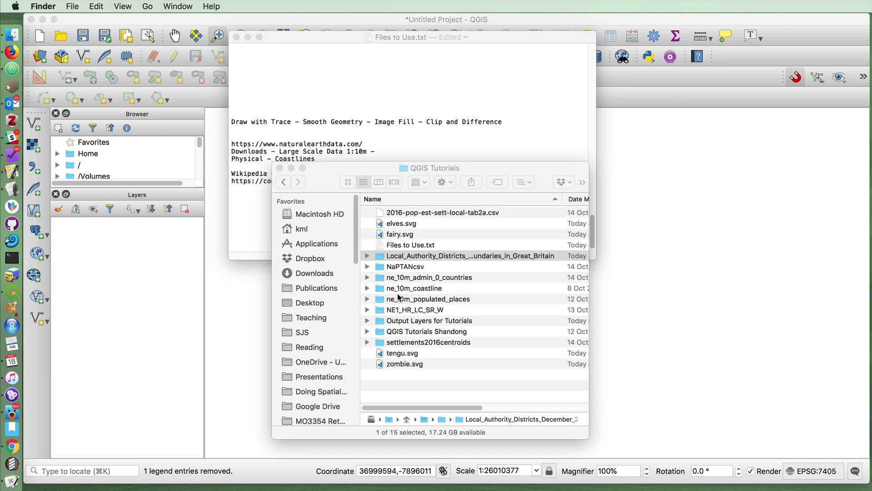
pyautogui.moveTo(384, 288); pyautogui.dragTo(144, 285)
pyautogui.click(247, 293)
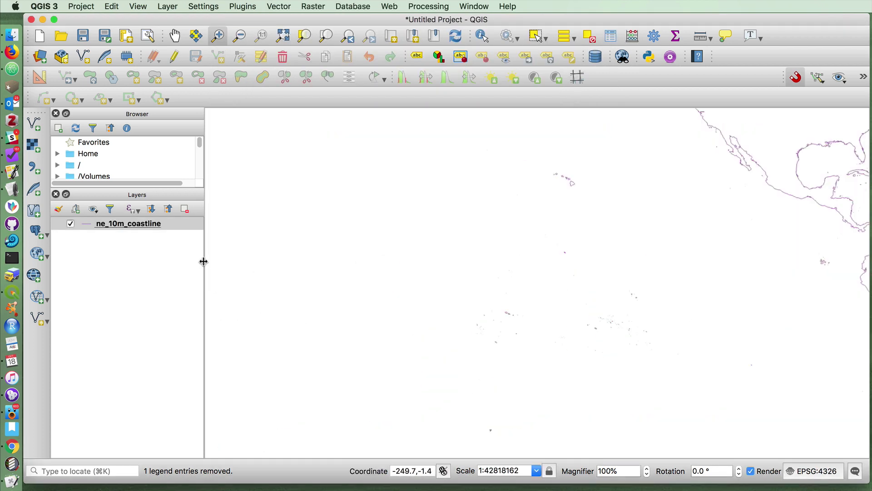
pyautogui.click(283, 36)
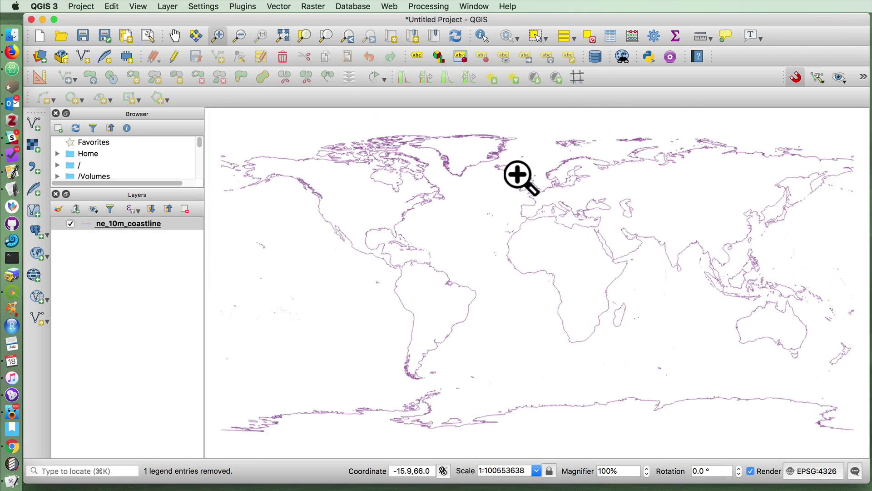
pyautogui.moveTo(521, 177); pyautogui.dragTo(570, 218)
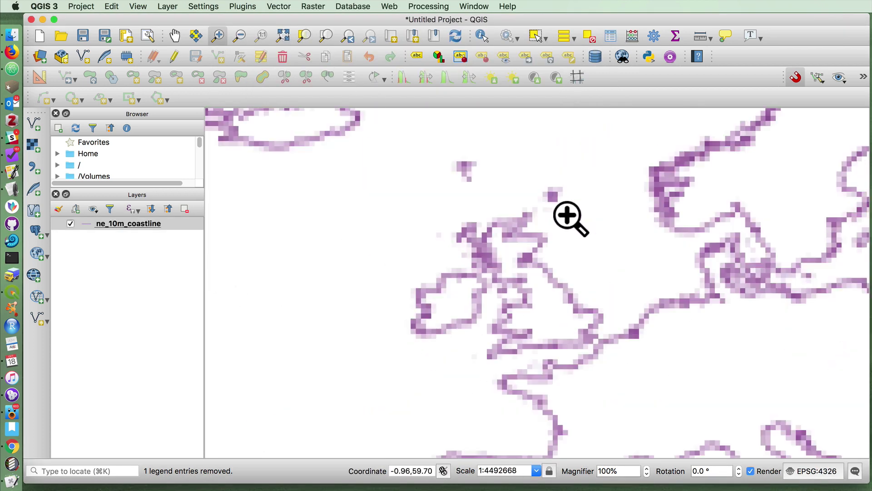
# Set the project CRS to OSGB 1936 / British National Grid (EPSG:7405).
pyautogui.click(805, 472)
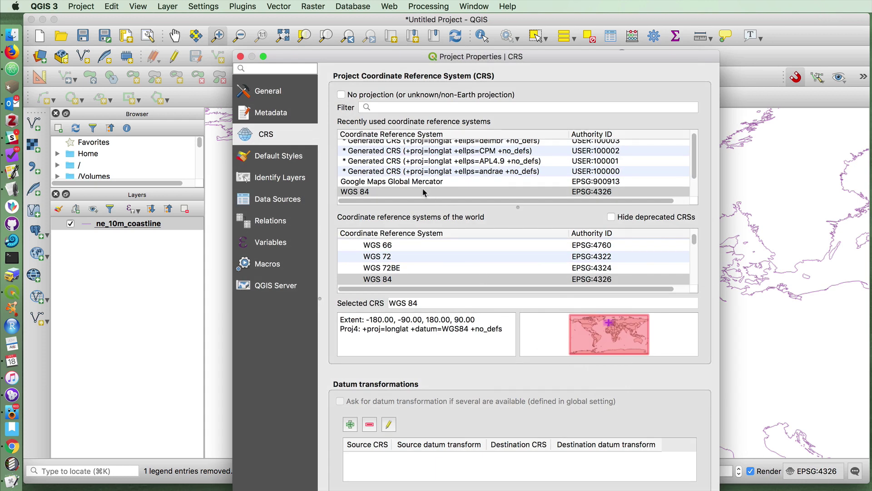
pyautogui.scroll(-2, 423, 192)
pyautogui.click(409, 191)
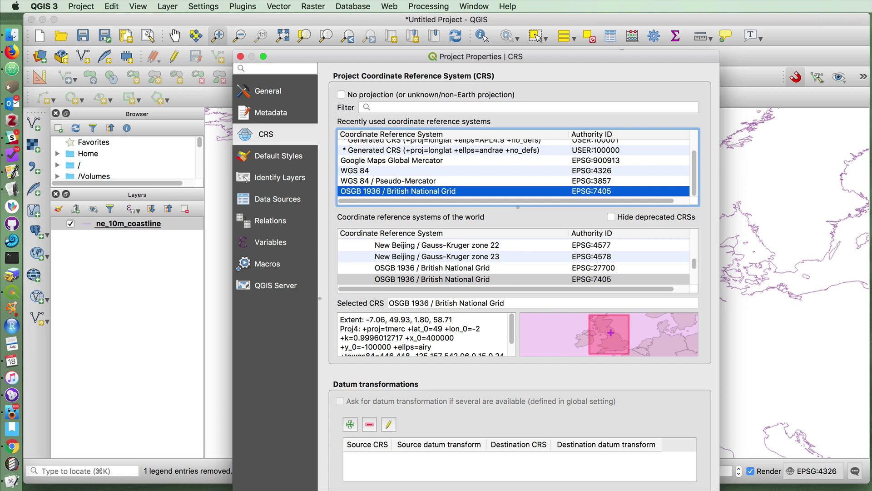
pyautogui.press('Return')
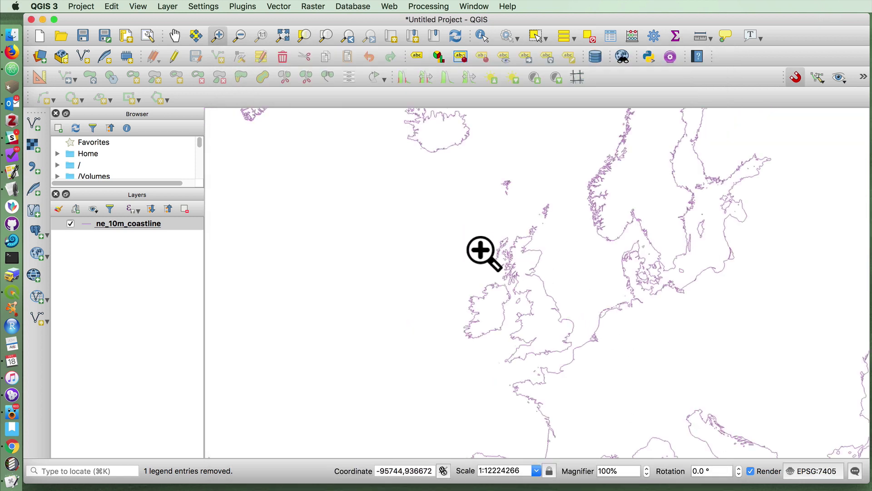
# Zoom the map in step by step to frame Scotland and select the coastline layer.
pyautogui.moveTo(449, 217); pyautogui.dragTo(619, 315)
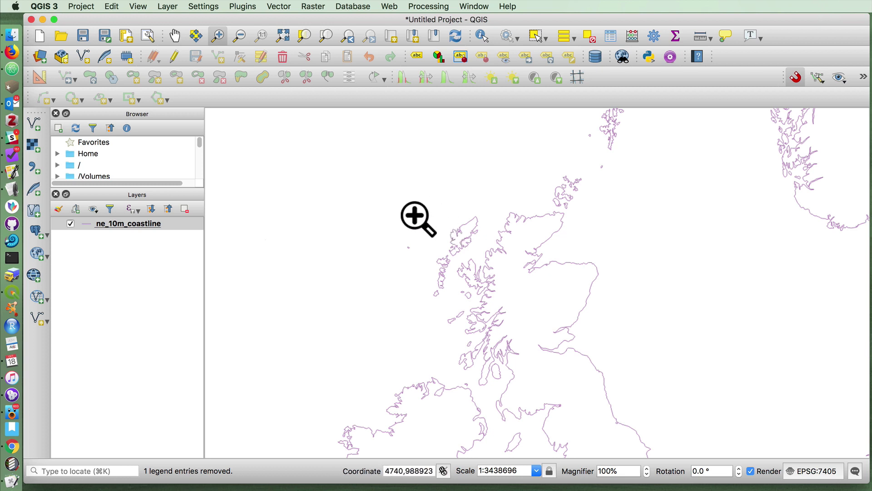
pyautogui.moveTo(367, 169); pyautogui.dragTo(667, 380)
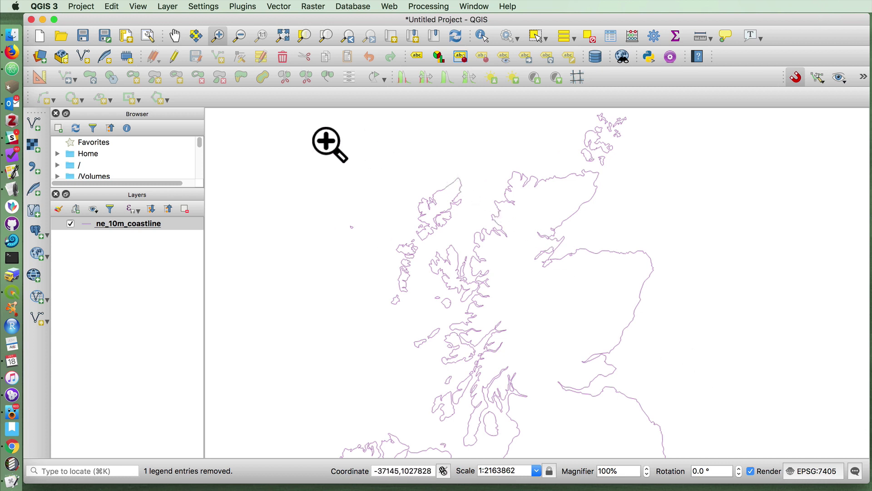
pyautogui.moveTo(318, 132); pyautogui.dragTo(768, 442)
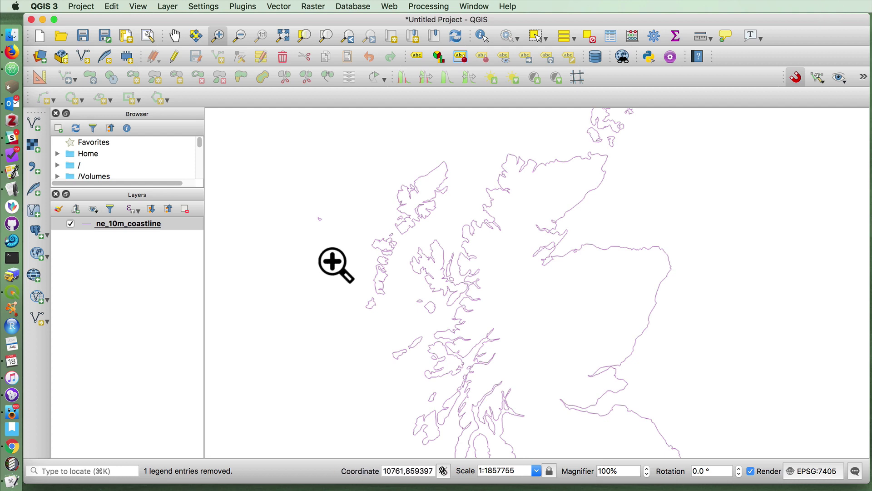
pyautogui.click(180, 224)
# Style ne_10m_coastline as a black simple line with a 0.66 mm stroke width.
pyautogui.rightClick(180, 225)
pyautogui.click(239, 435)
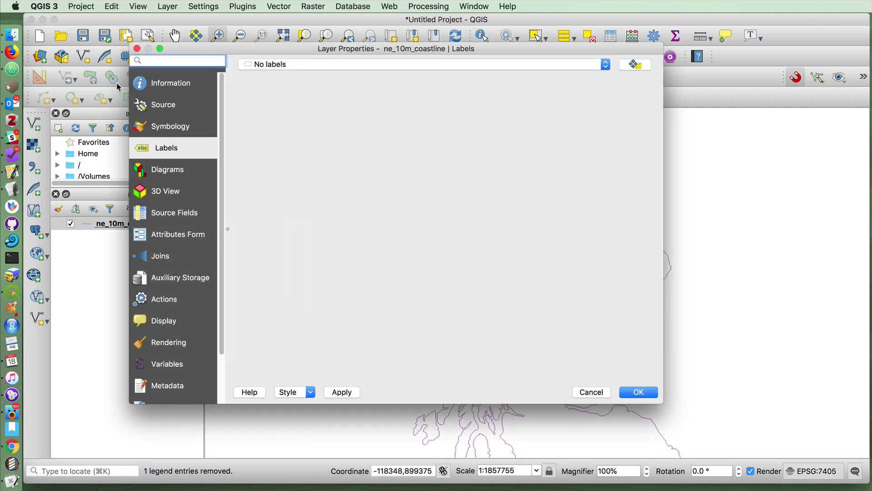
pyautogui.click(166, 126)
pyautogui.click(290, 95)
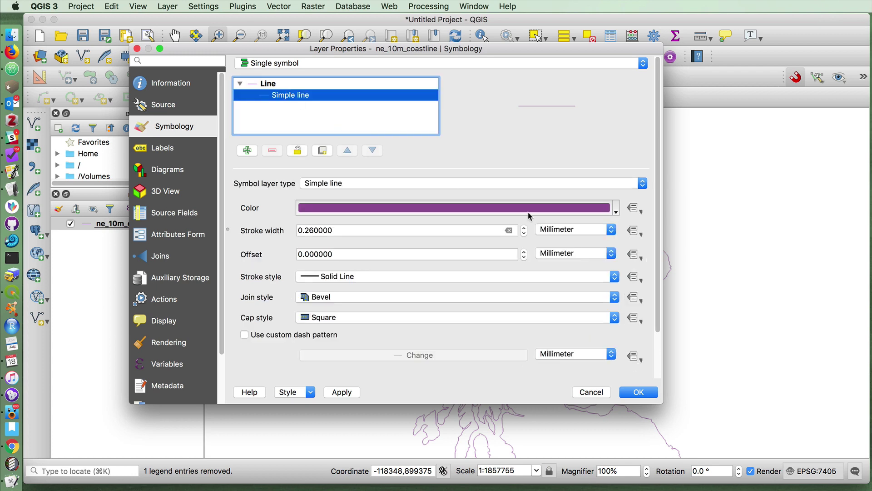
pyautogui.click(616, 210)
pyautogui.moveTo(386, 272); pyautogui.dragTo(400, 209)
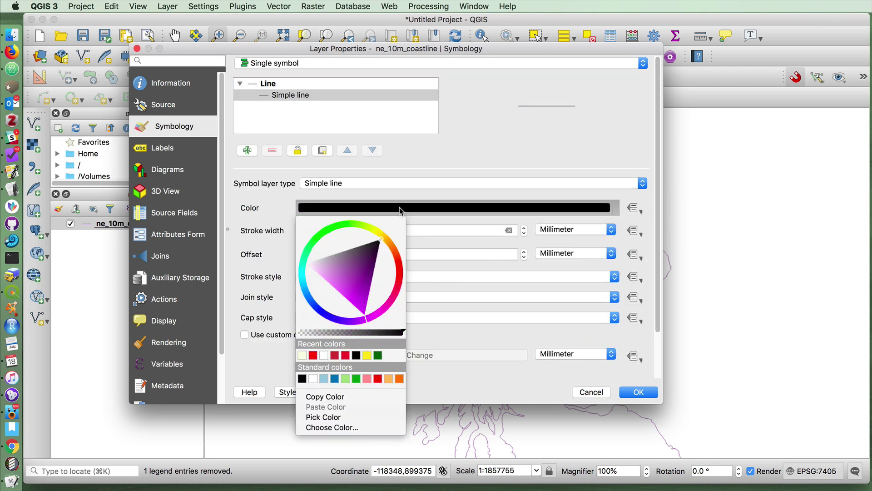
pyautogui.click(433, 233)
pyautogui.click(524, 227)
pyautogui.click(524, 227)
pyautogui.click(639, 392)
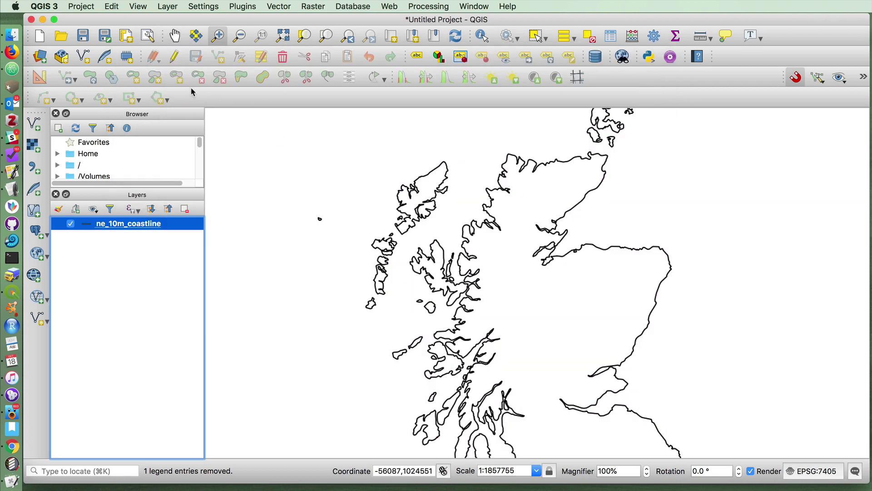
# Create a polygon shapefile layer saved as Zombie.shp in Output Layers for Tutorials.
pyautogui.click(86, 60)
pyautogui.click(409, 38)
pyautogui.click(670, 39)
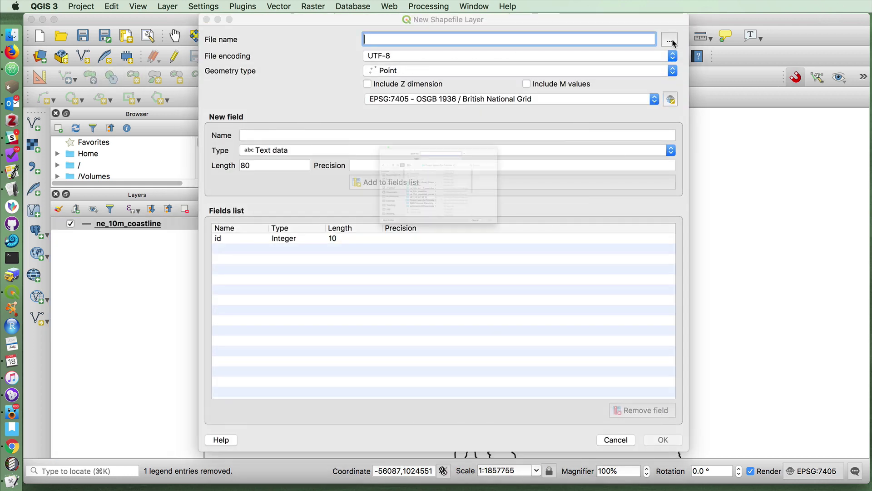
pyautogui.write('Zombie')
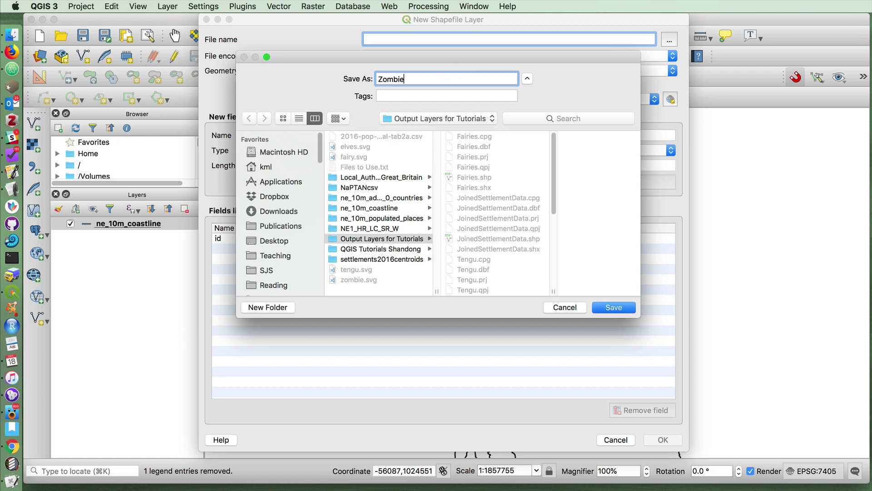
pyautogui.press('Return')
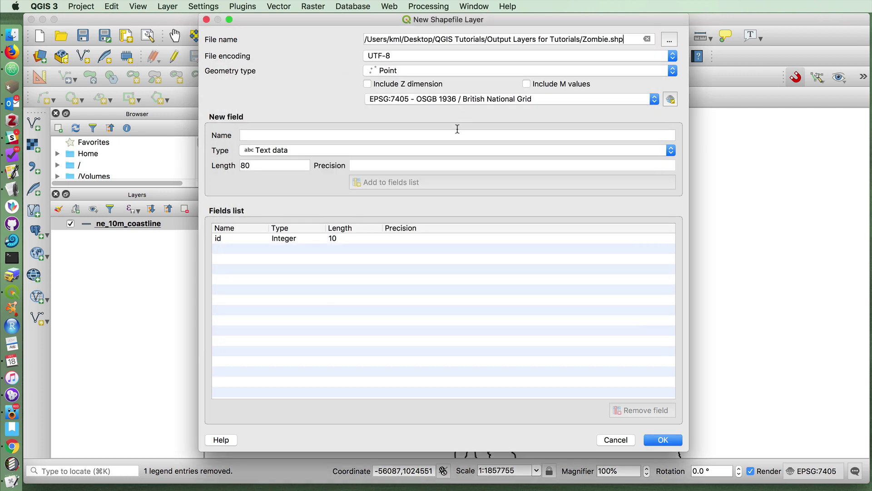
pyautogui.click(411, 70)
pyautogui.click(410, 94)
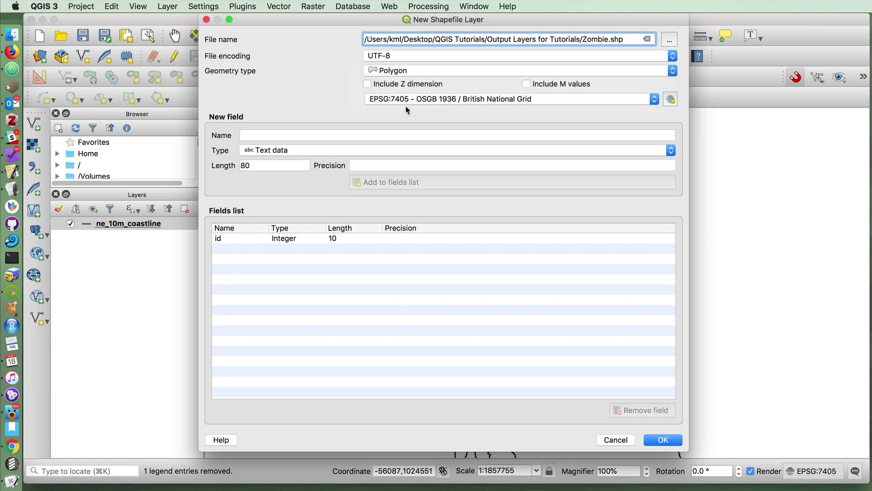
pyautogui.click(663, 439)
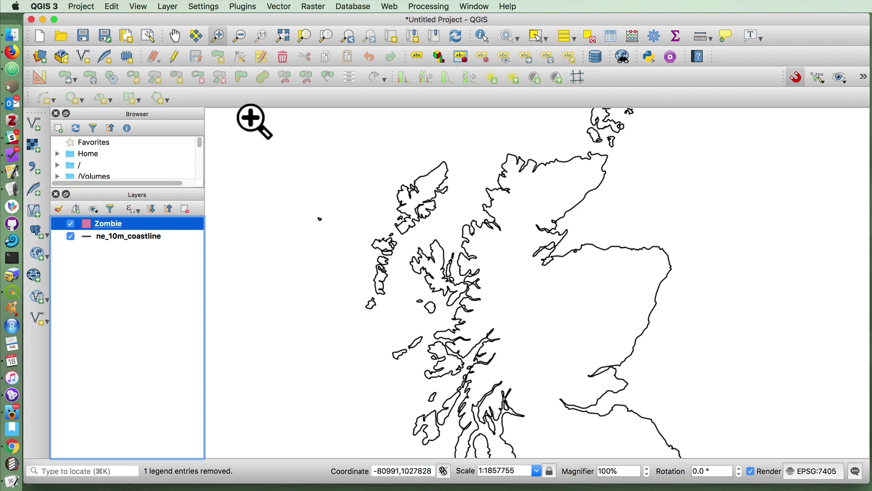
# Start editing the Zombie layer and turn on snapping.
pyautogui.moveTo(779, 81); pyautogui.dragTo(622, 78)
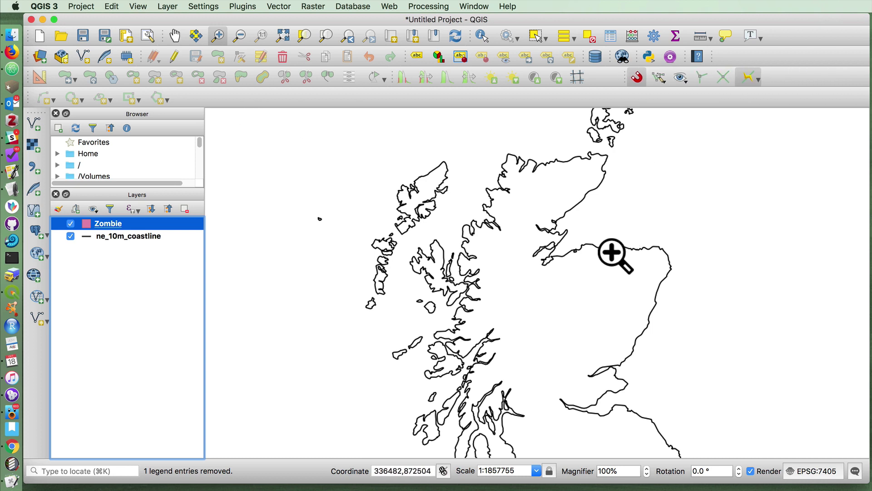
pyautogui.click(173, 57)
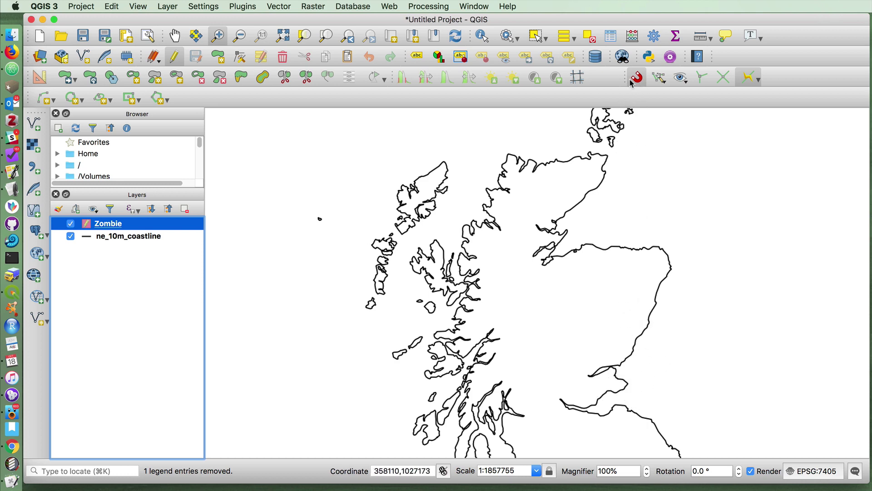
pyautogui.rightClick(616, 81)
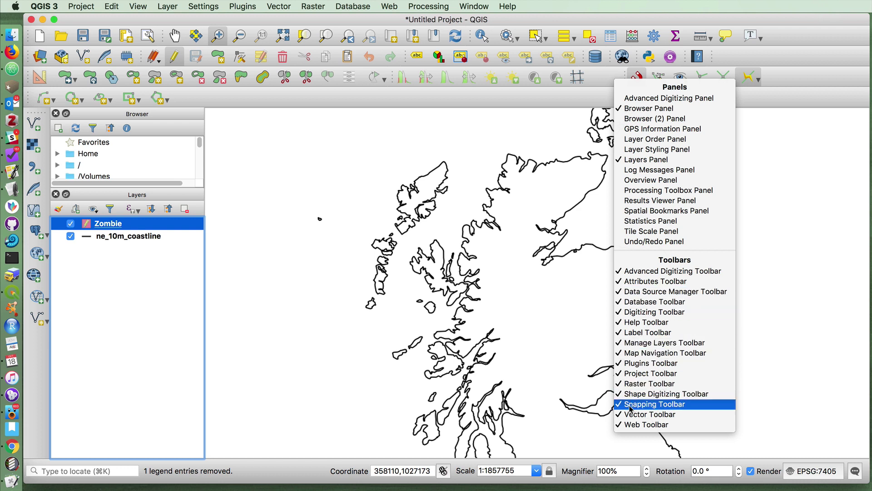
pyautogui.click(615, 85)
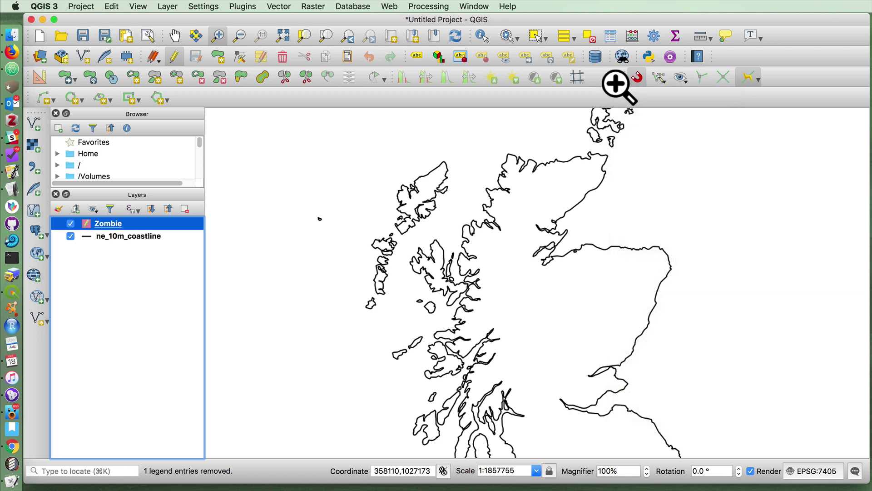
pyautogui.click(637, 78)
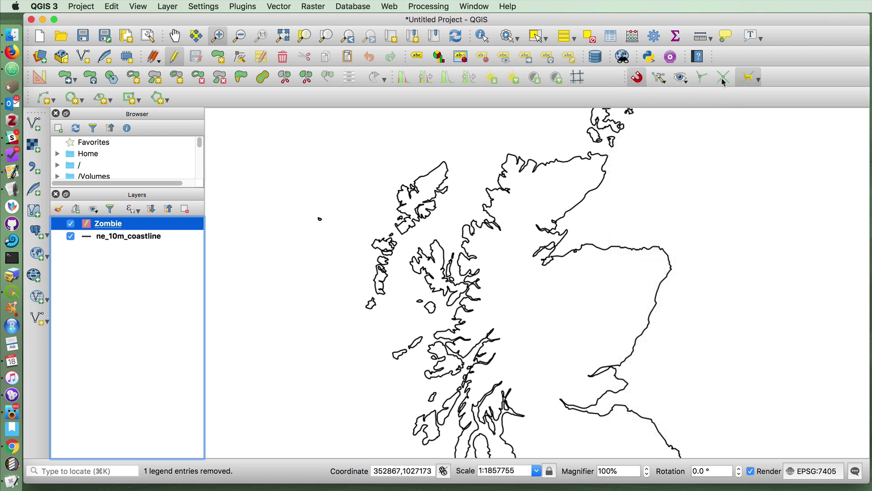
# Enable tracing and set per-layer snapping to ne_10m_coastline vertices with tolerance 12.
pyautogui.click(757, 83)
pyautogui.click(749, 86)
pyautogui.click(747, 78)
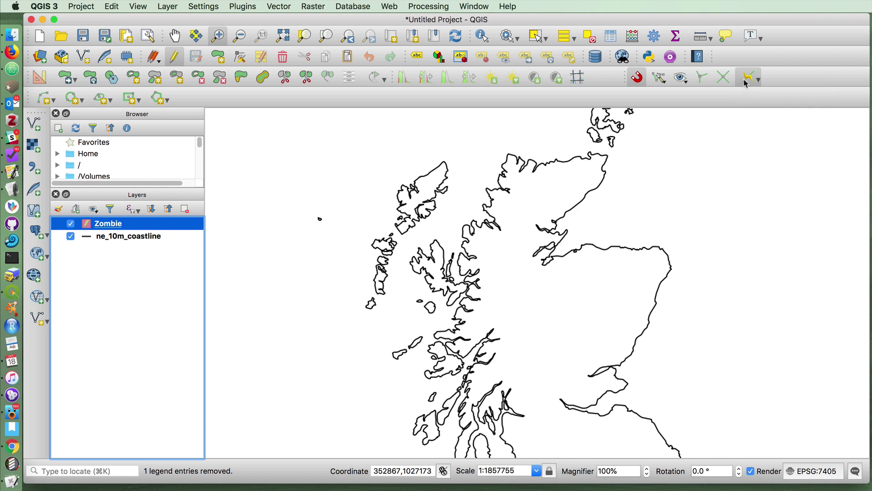
pyautogui.click(659, 79)
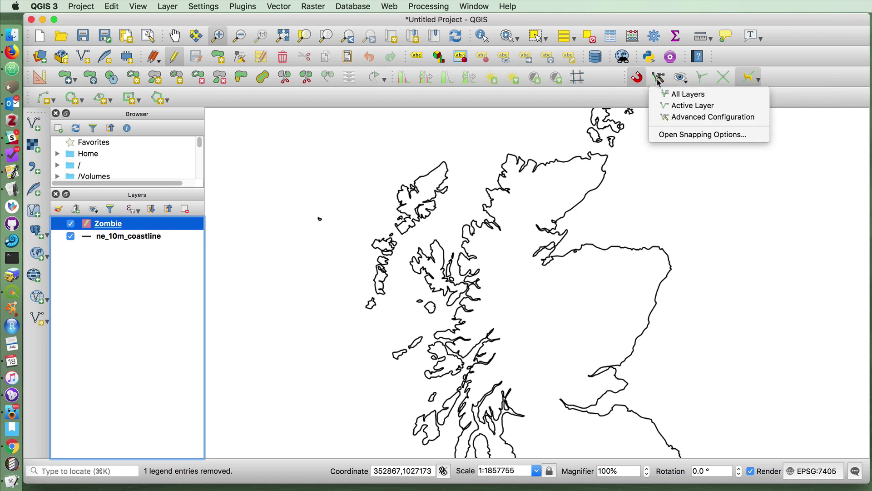
pyautogui.click(673, 117)
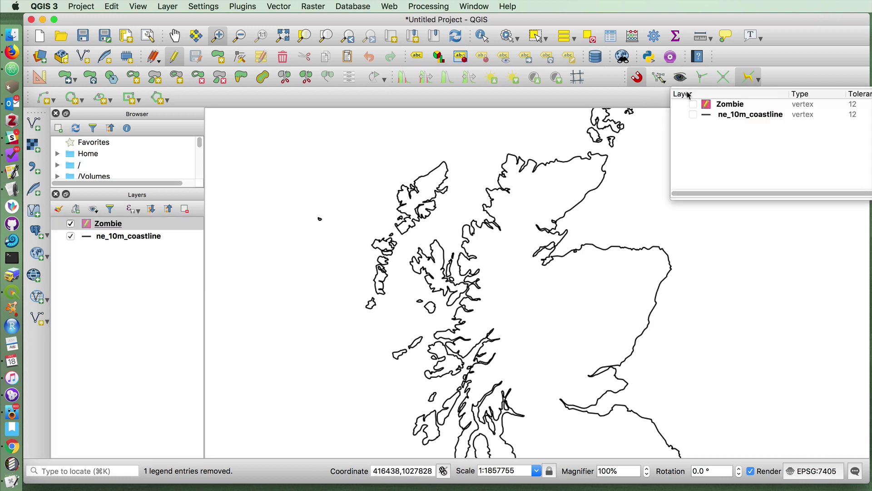
pyautogui.click(693, 114)
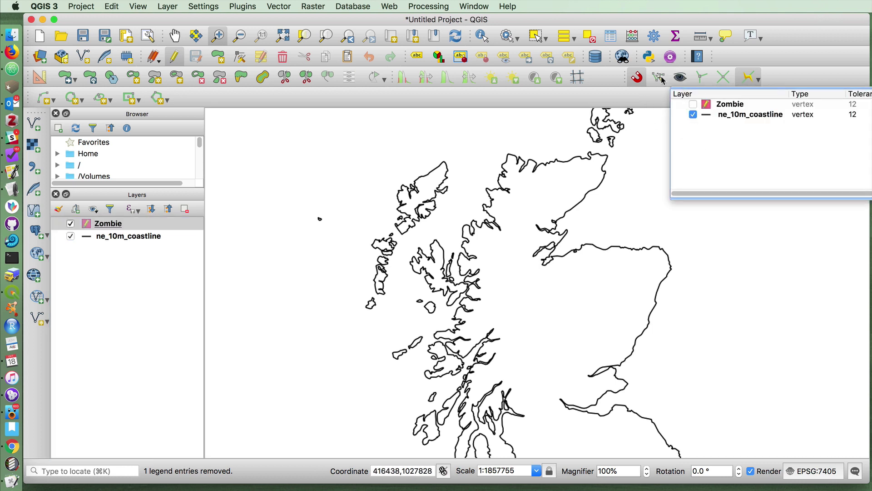
pyautogui.click(609, 78)
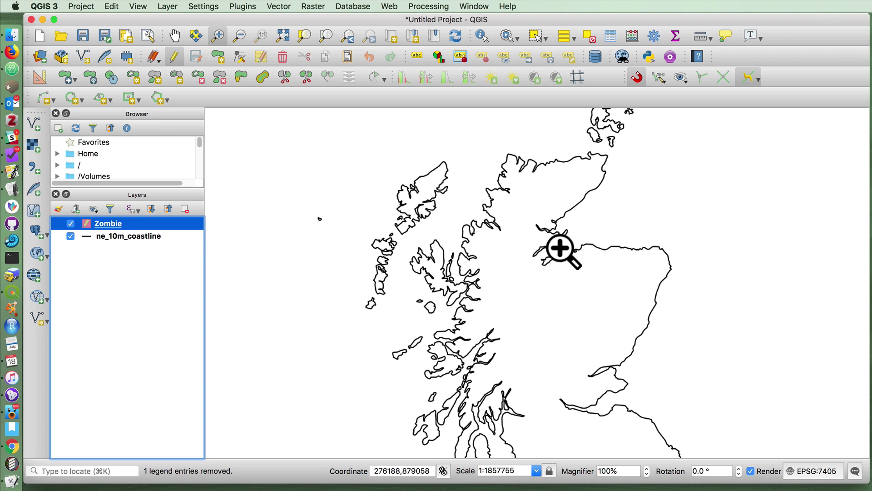
# Begin a Zombie polygon on the east coast, adding corners heading southwest.
pyautogui.click(216, 58)
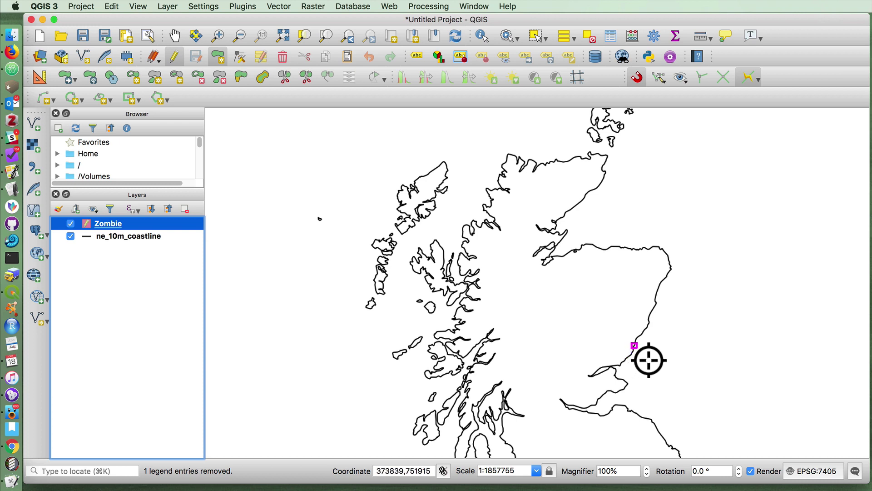
pyautogui.click(648, 360)
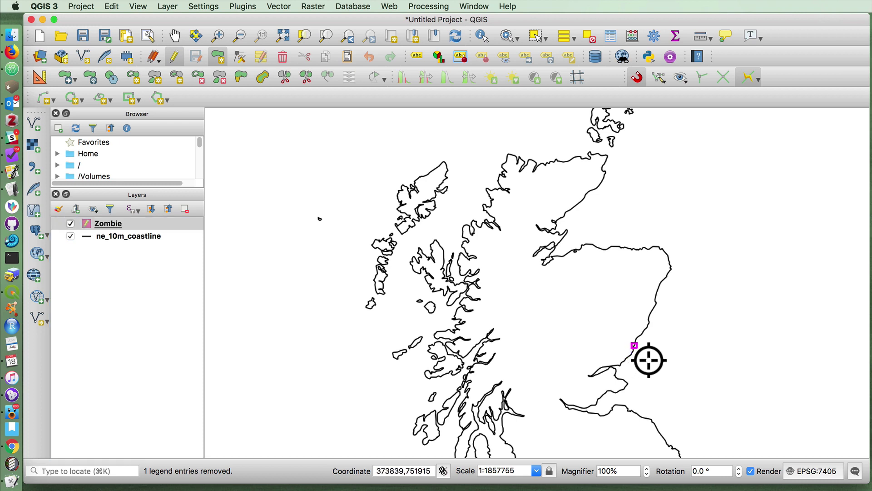
pyautogui.click(597, 355)
pyautogui.click(583, 364)
pyautogui.click(584, 377)
pyautogui.click(545, 380)
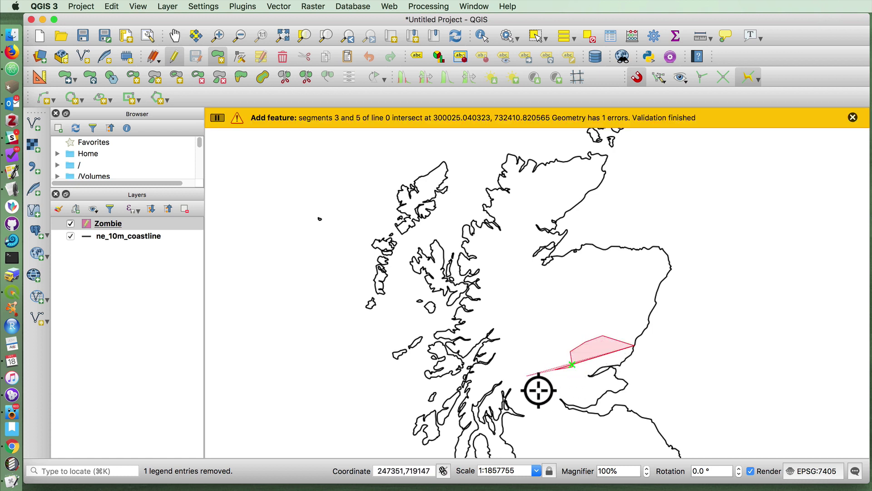
# Close the Zombie polygon around the estuary, accept the feature, and stop editing.
pyautogui.click(555, 430)
pyautogui.click(572, 434)
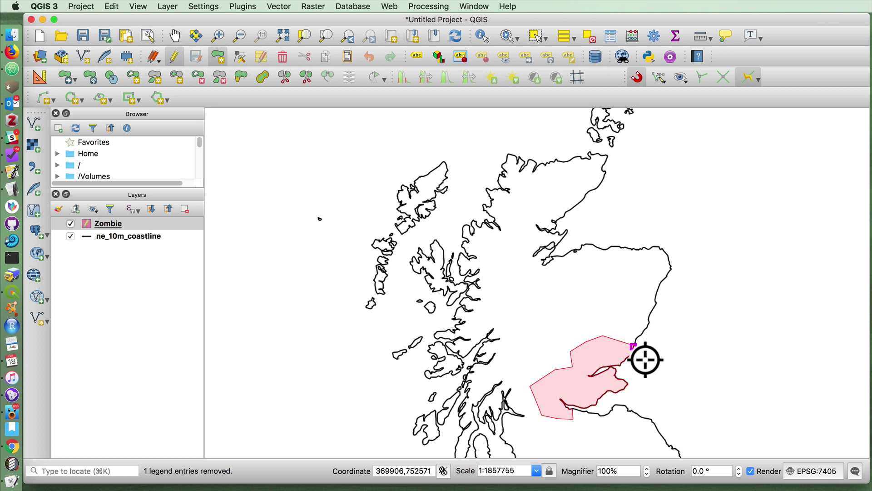
pyautogui.click(644, 362)
pyautogui.rightClick(618, 362)
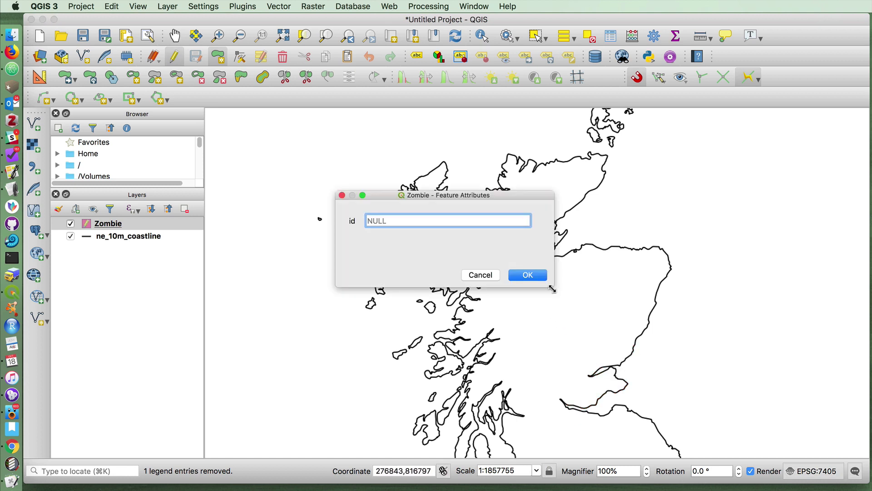
pyautogui.click(527, 275)
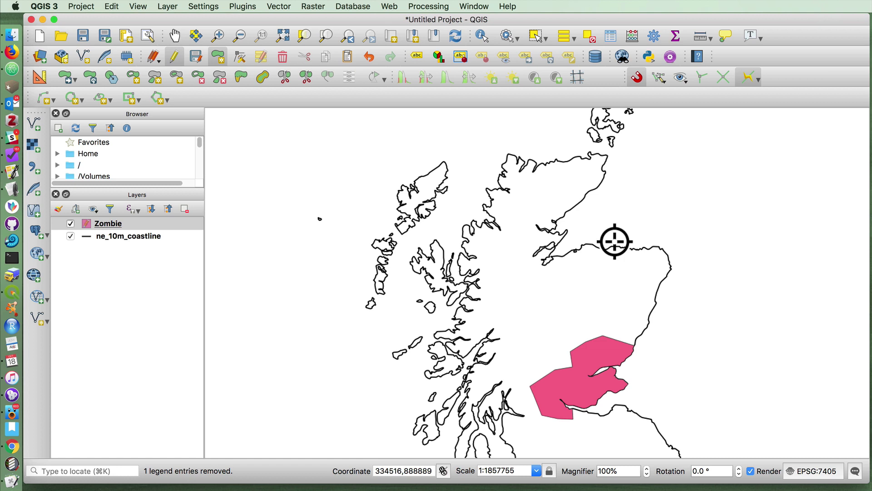
pyautogui.click(174, 57)
pyautogui.click(218, 36)
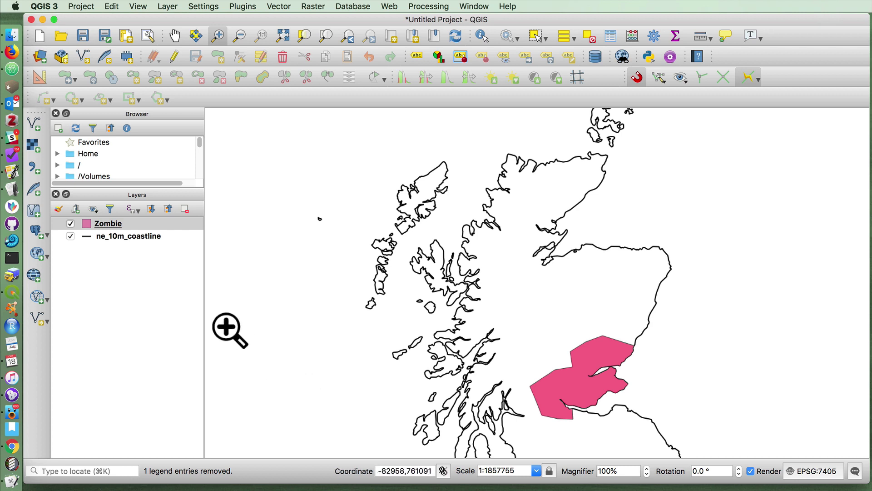
# Create a polygon shapefile layer saved as Fairy.shp in Output Layers for Tutorials.
pyautogui.click(84, 57)
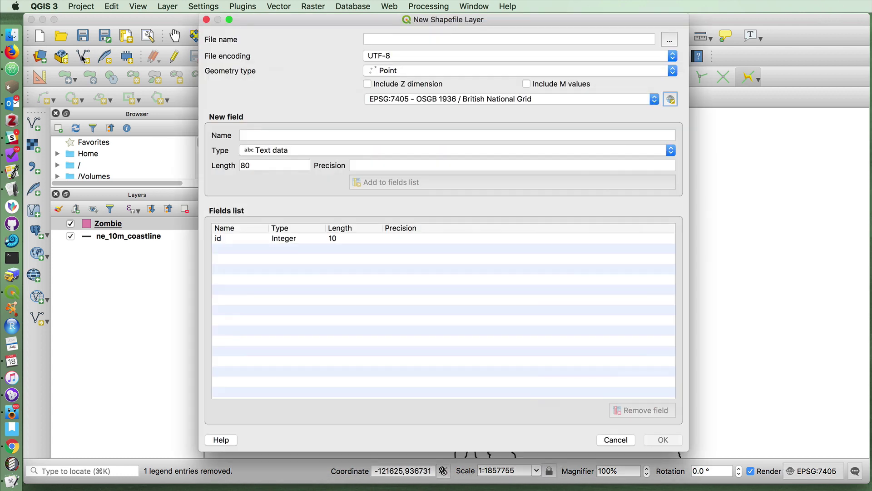
pyautogui.click(419, 38)
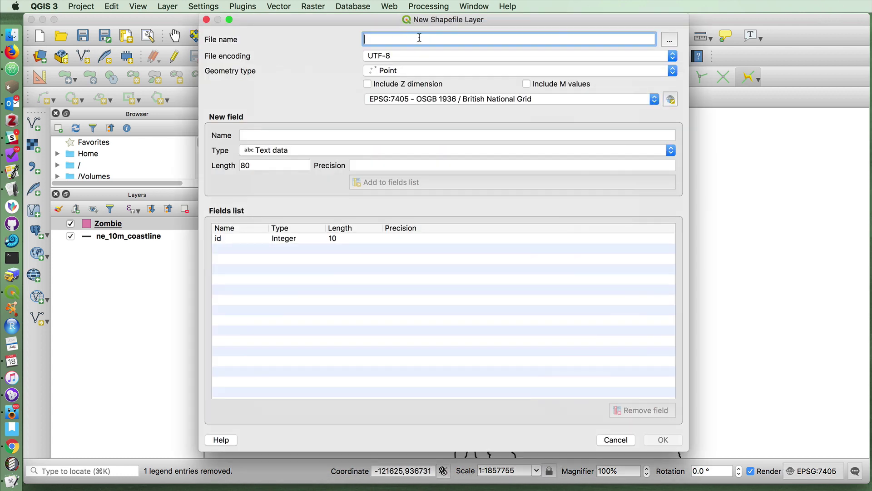
pyautogui.click(670, 40)
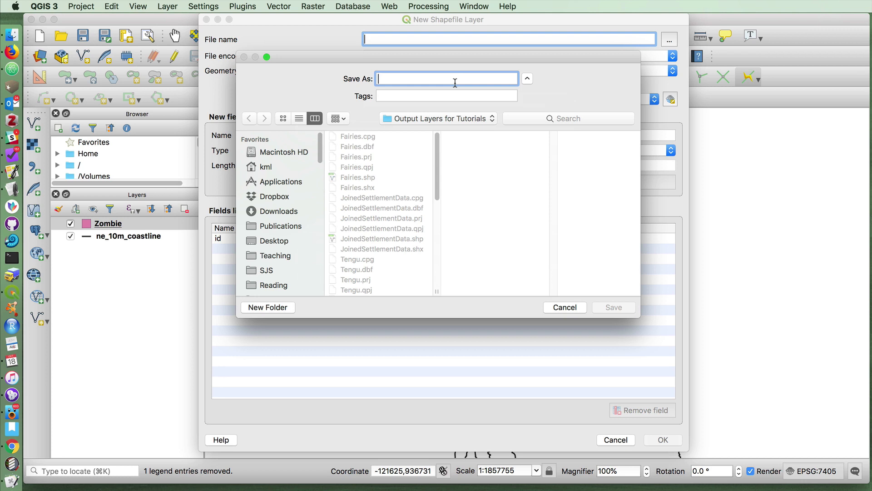
pyautogui.write('Fairy')
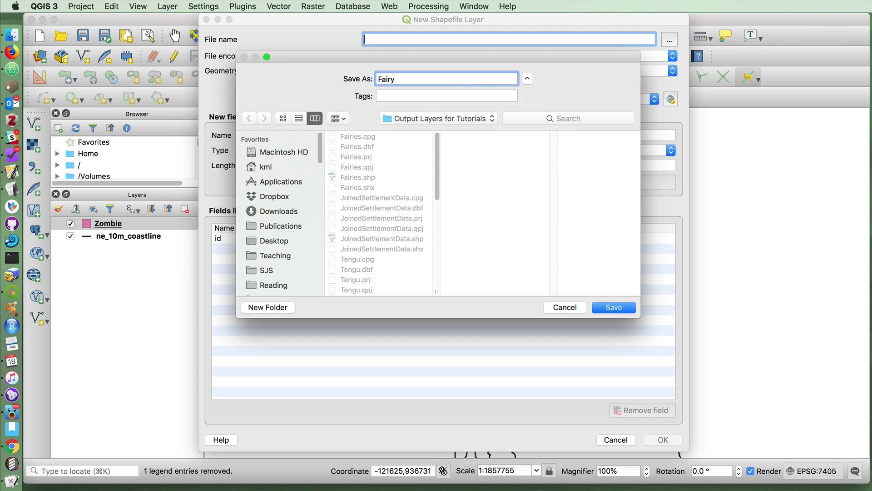
pyautogui.press('Return')
pyautogui.click(415, 70)
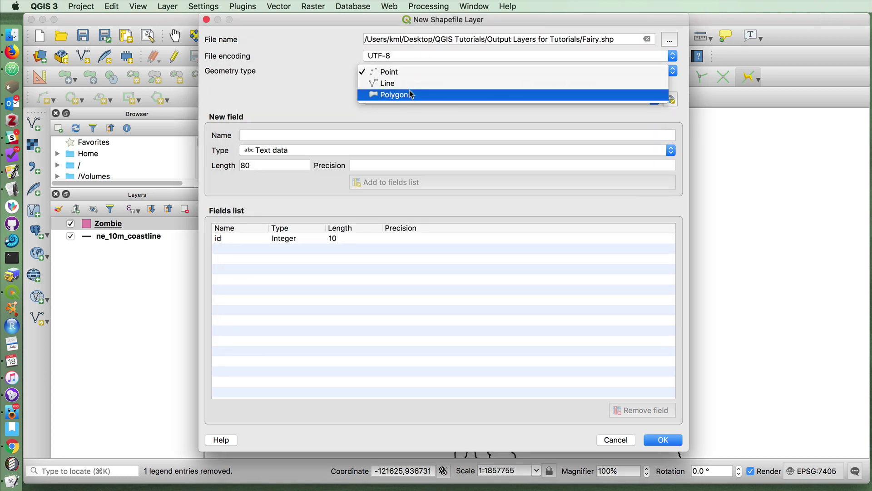
pyautogui.click(409, 91)
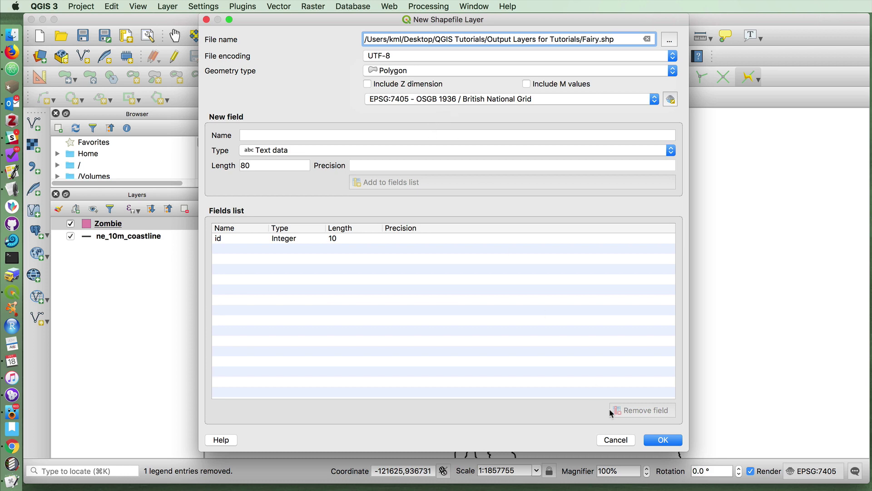
pyautogui.click(663, 439)
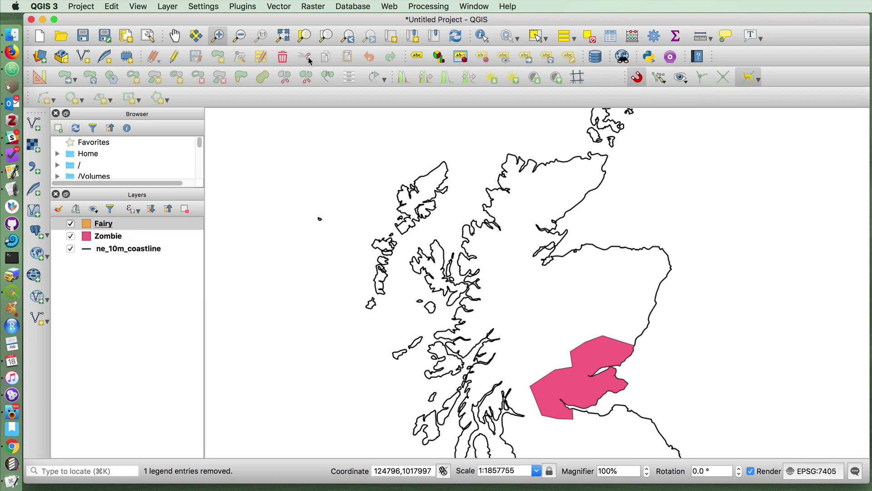
# Edit Fairy and draw a polygon from the northwest coast down beside the Zombie area, accepting it.
pyautogui.click(174, 57)
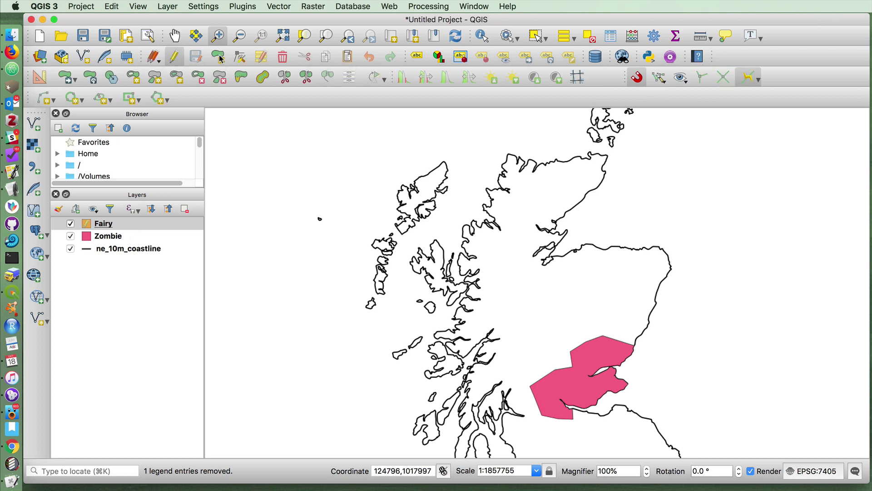
pyautogui.click(219, 56)
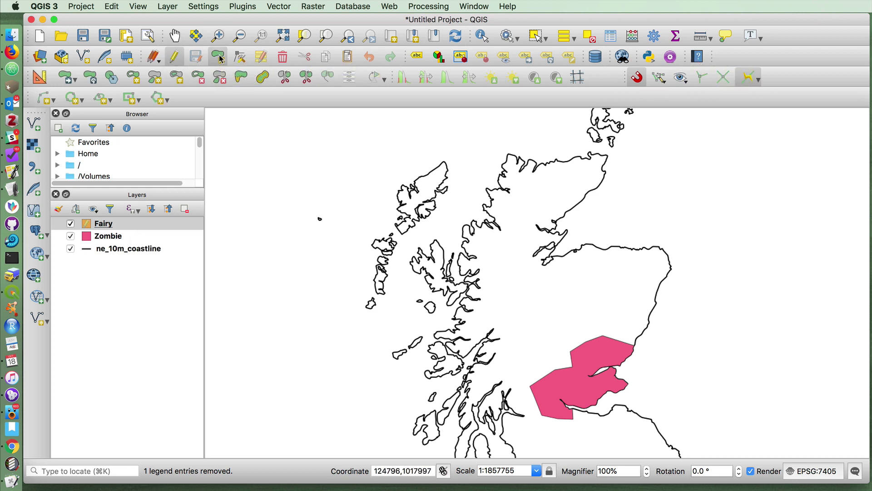
pyautogui.click(512, 242)
pyautogui.click(543, 301)
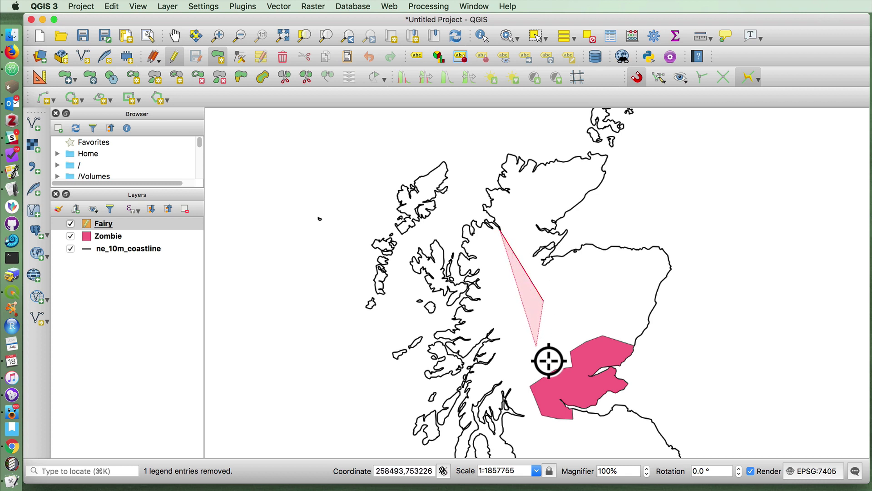
pyautogui.click(565, 405)
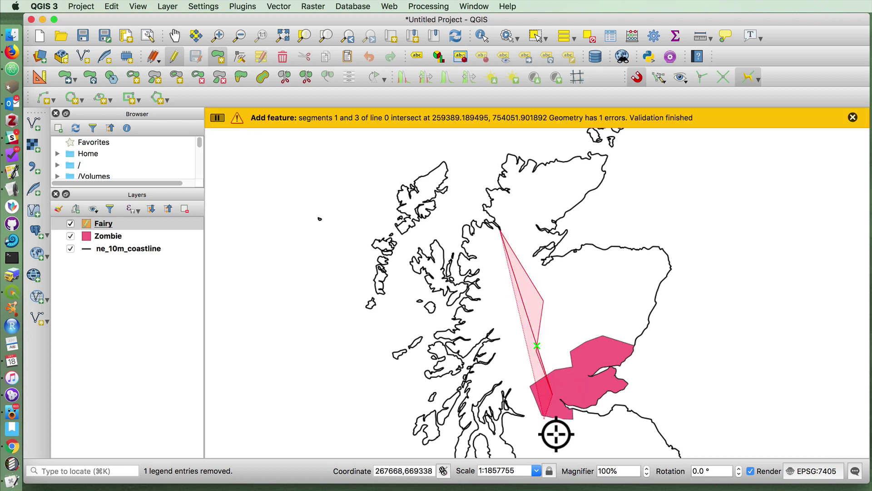
pyautogui.click(519, 456)
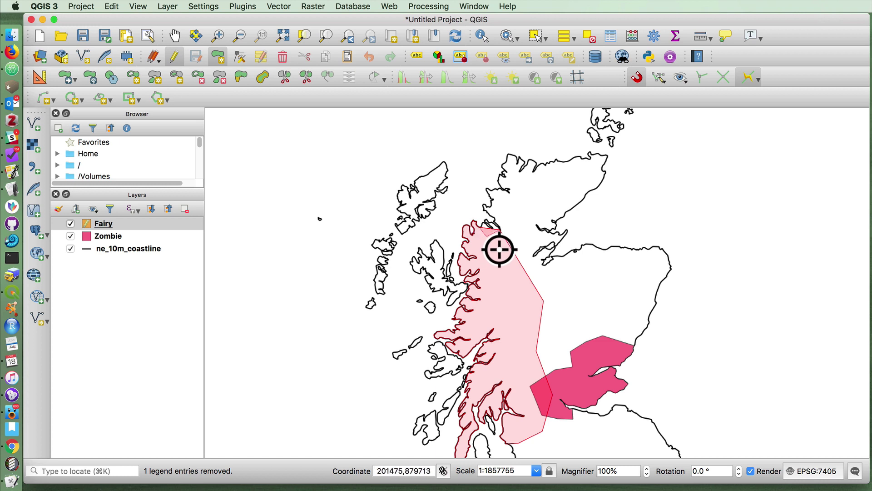
pyautogui.rightClick(499, 251)
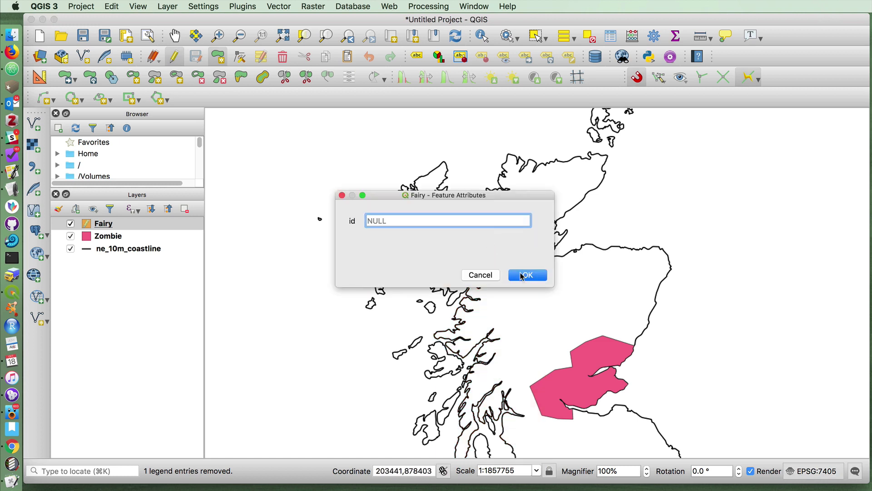
pyautogui.click(523, 277)
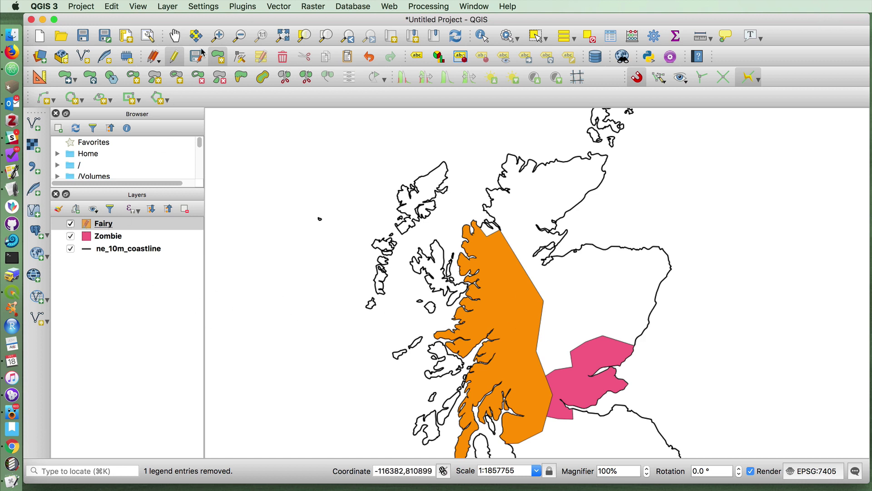
pyautogui.click(175, 58)
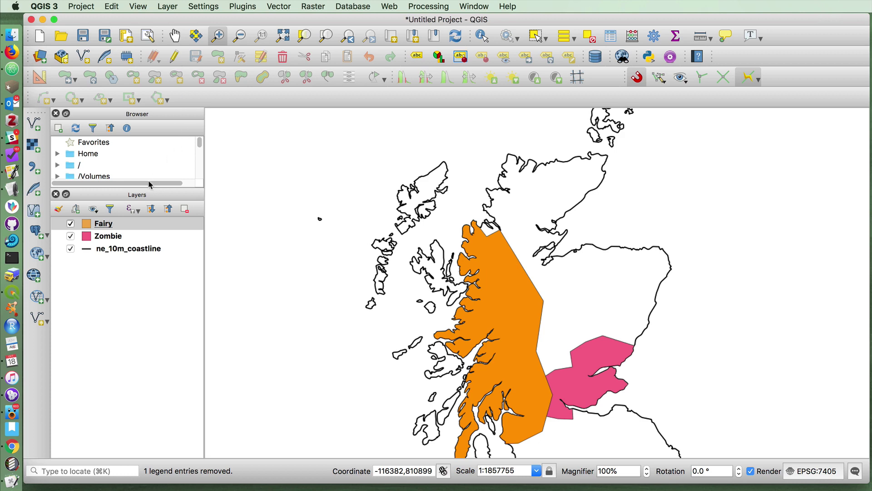
pyautogui.rightClick(143, 226)
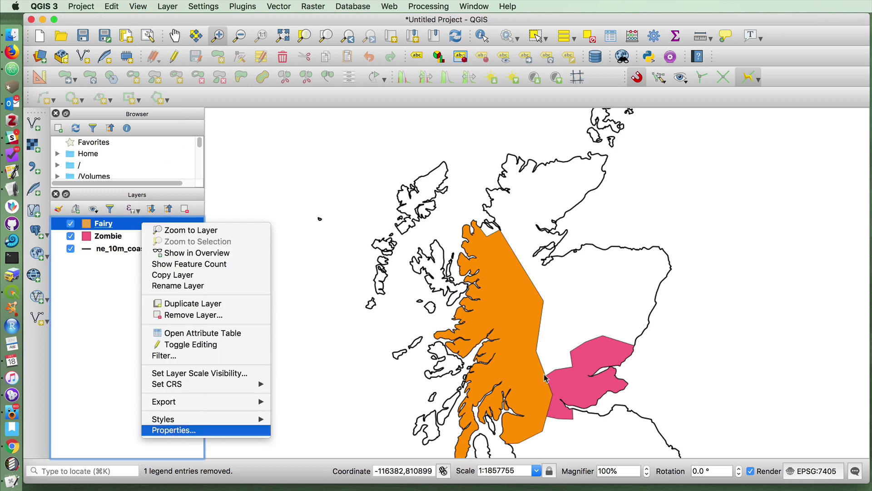
pyautogui.press('Return')
pyautogui.click(646, 234)
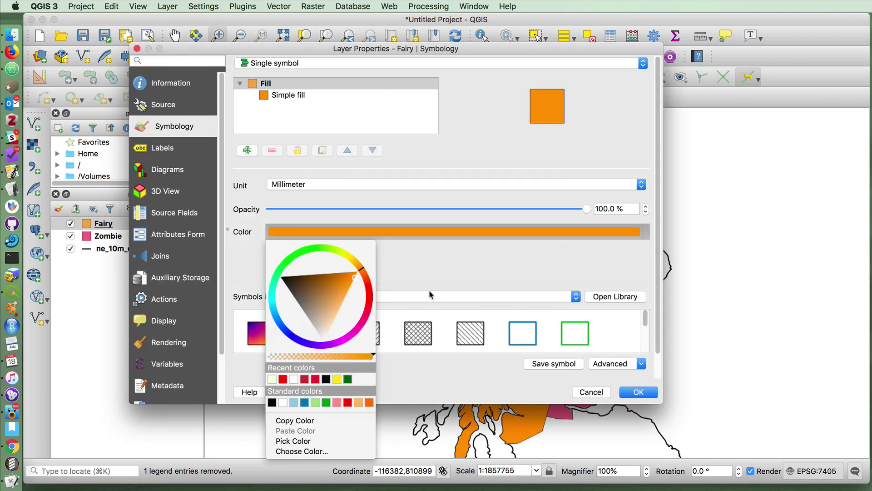
pyautogui.moveTo(330, 296)
pyautogui.mouseDown()
pyautogui.moveTo(313, 302)
pyautogui.moveTo(309, 323)
pyautogui.moveTo(284, 329)
pyautogui.moveTo(290, 278)
pyautogui.mouseUp()
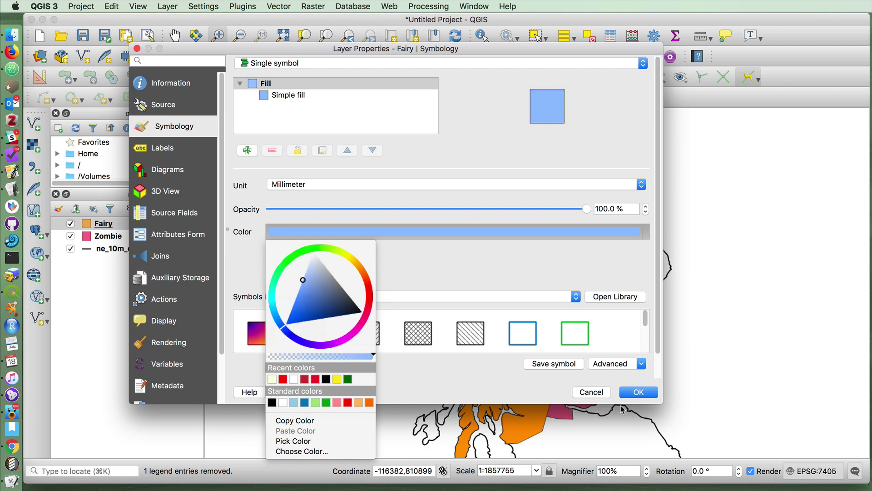
pyautogui.click(630, 398)
pyautogui.click(639, 392)
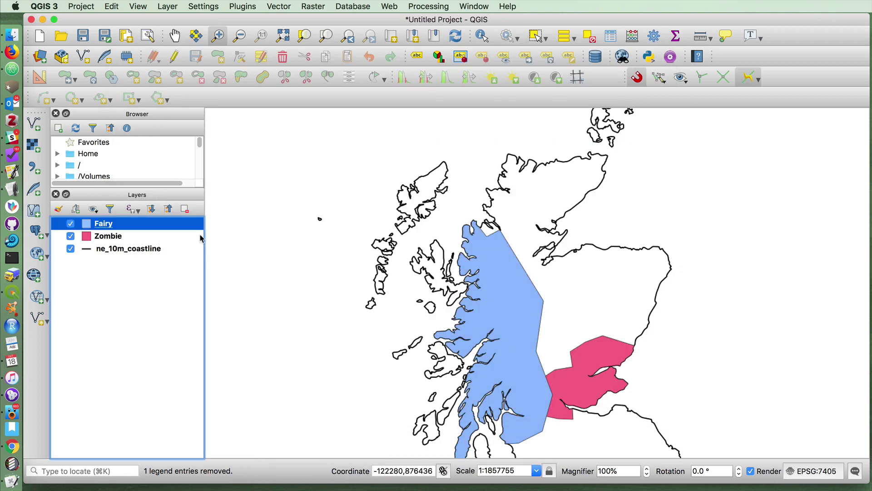
pyautogui.rightClick(169, 226)
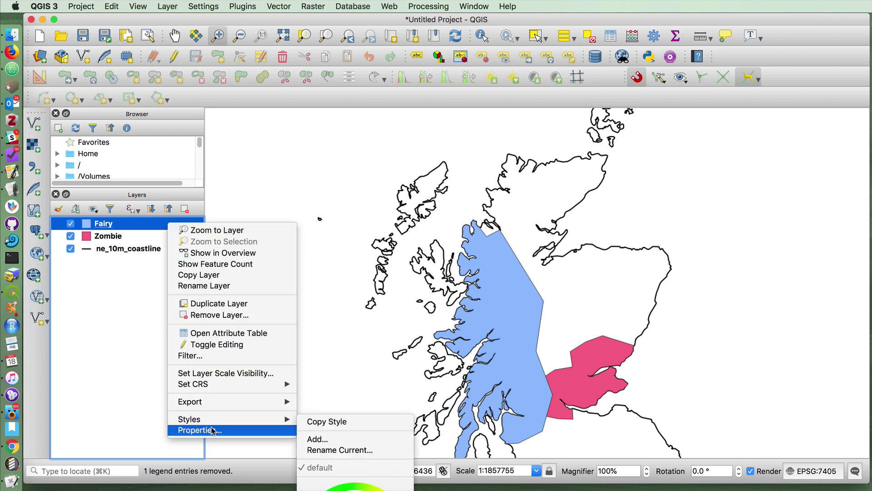
pyautogui.moveTo(215, 410)
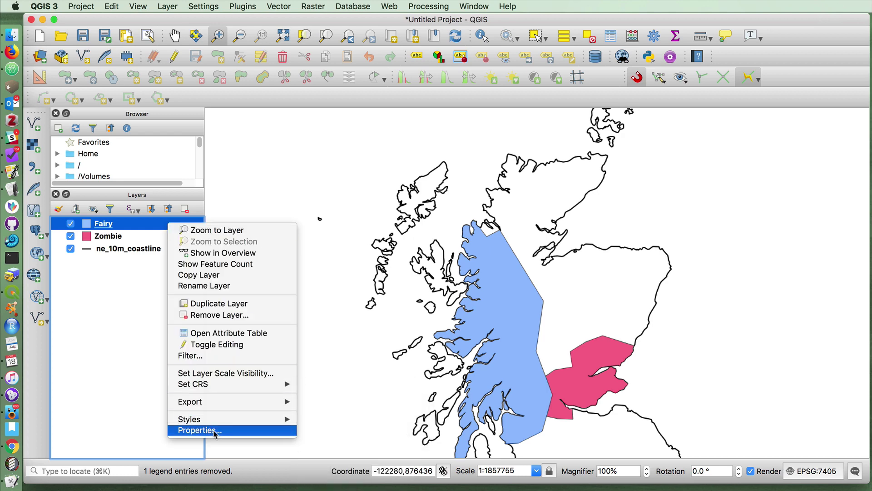
pyautogui.click(216, 430)
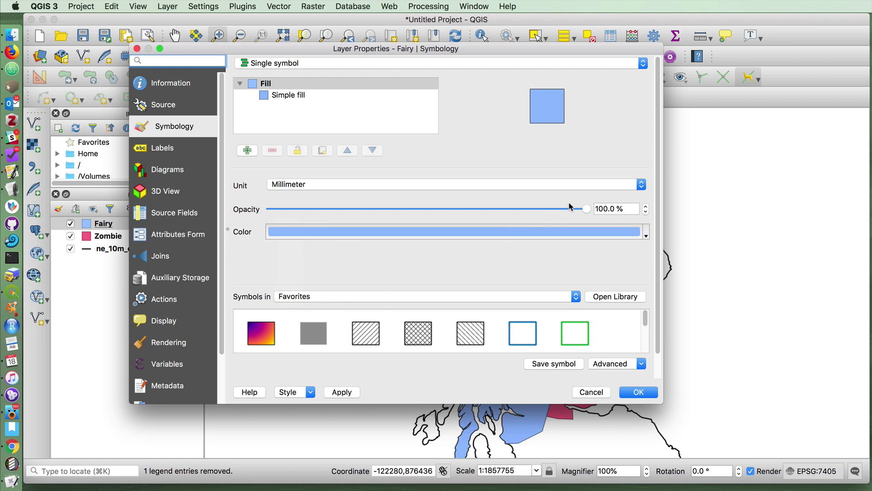
pyautogui.moveTo(585, 209); pyautogui.dragTo(512, 215)
pyautogui.click(639, 392)
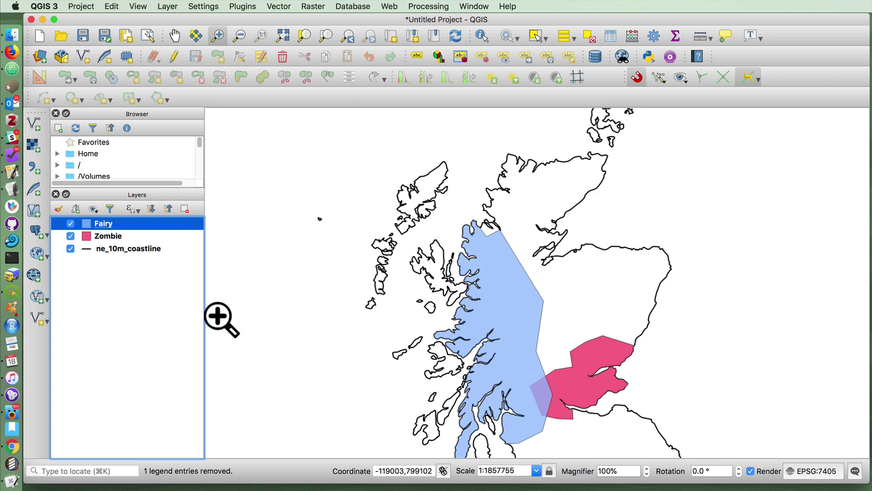
# Create a polygon shapefile layer saved as Tengu.shp, overwriting the existing file.
pyautogui.click(84, 58)
pyautogui.click(405, 35)
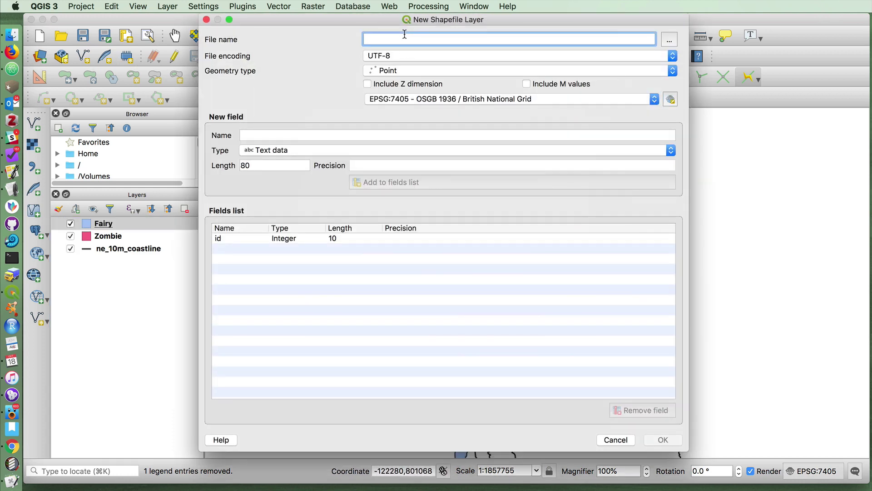
pyautogui.click(668, 40)
pyautogui.write('Tengu')
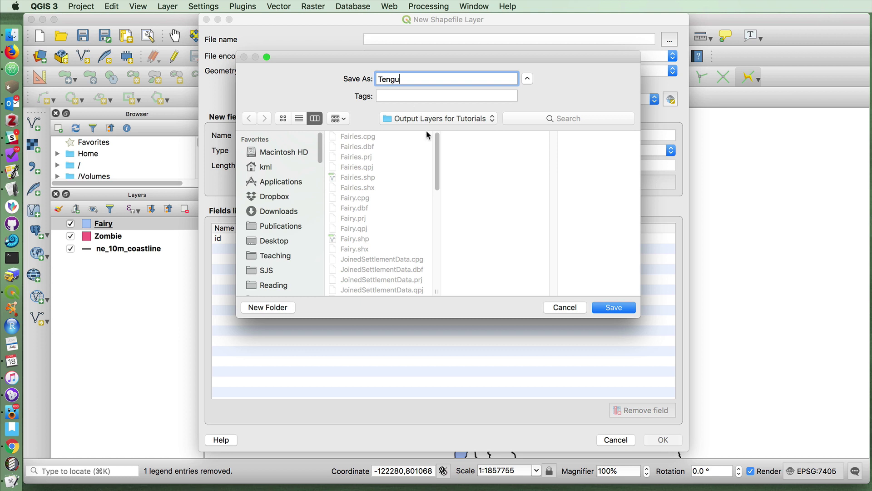
pyautogui.click(611, 308)
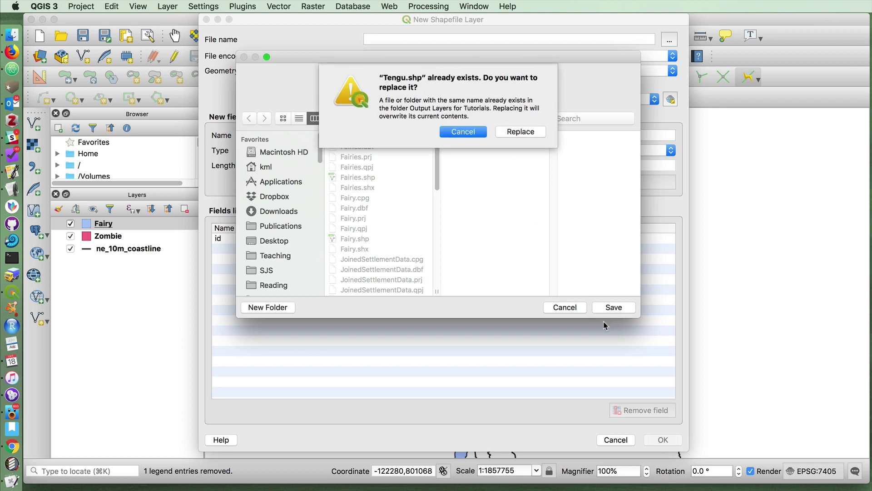
pyautogui.click(508, 133)
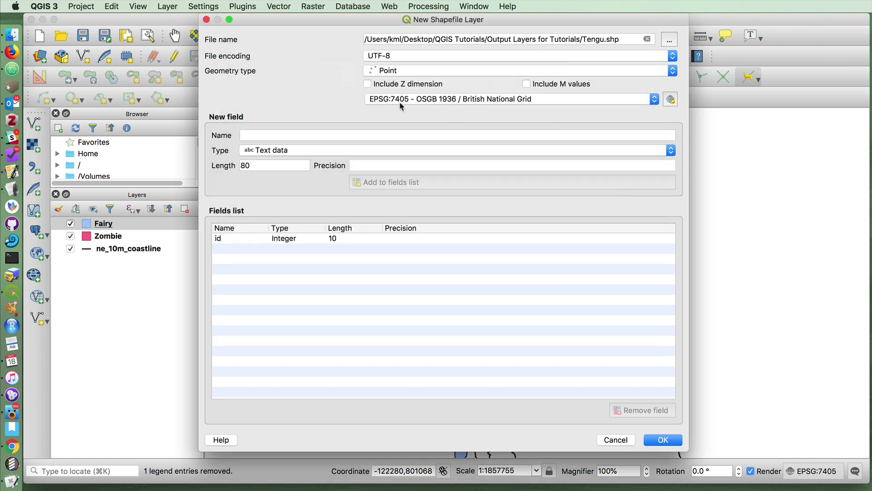
pyautogui.click(374, 70)
pyautogui.click(377, 97)
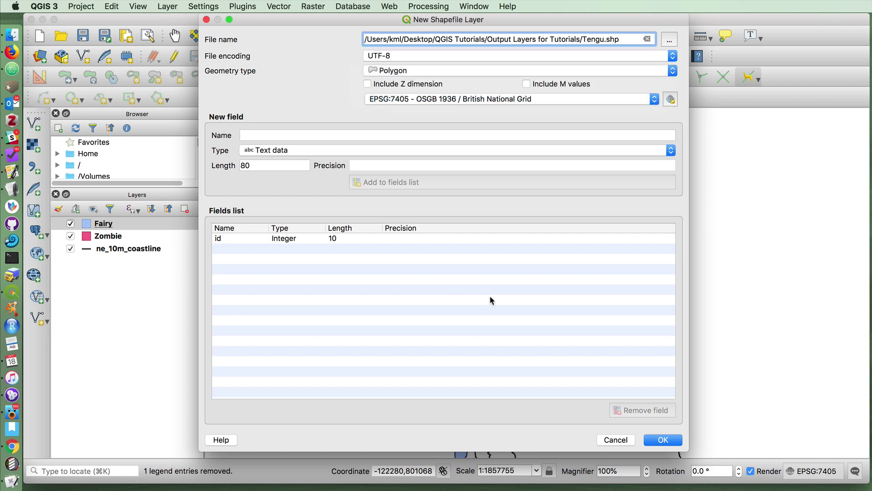
pyautogui.click(662, 440)
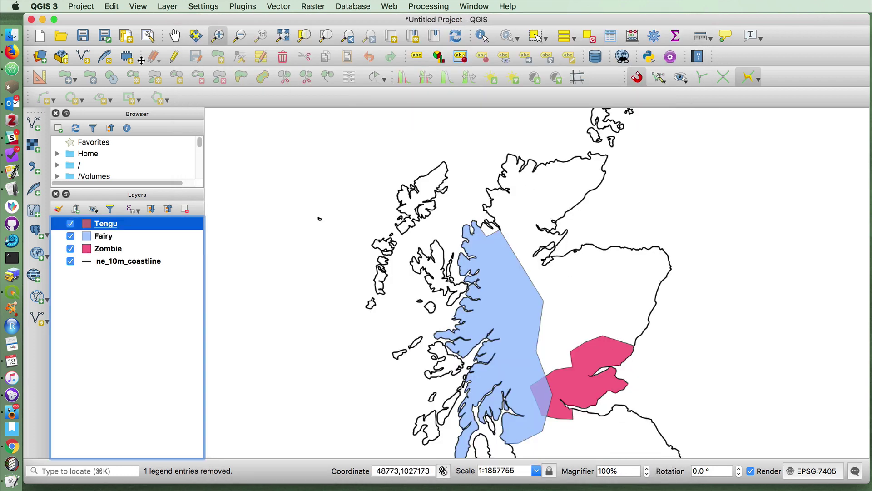
# Draw a seven-corner Tengu polygon between the Fairy and Zombie areas, accept its attributes, and end editing.
pyautogui.click(176, 58)
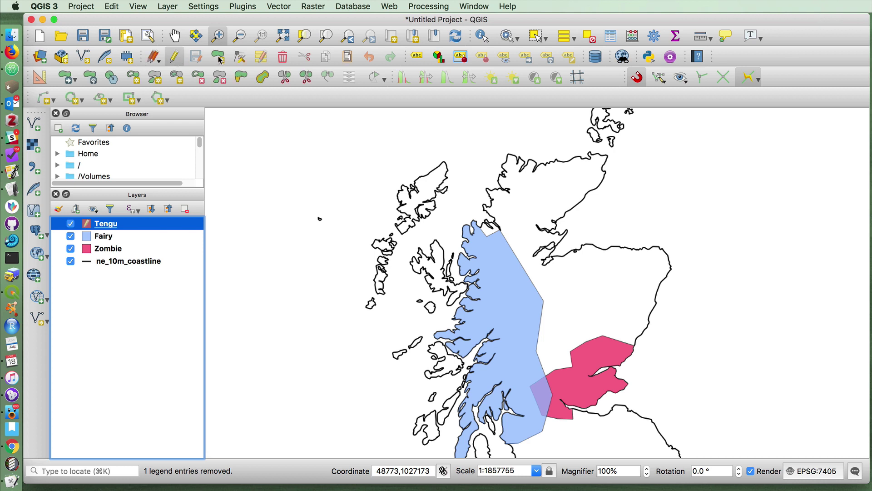
pyautogui.click(219, 58)
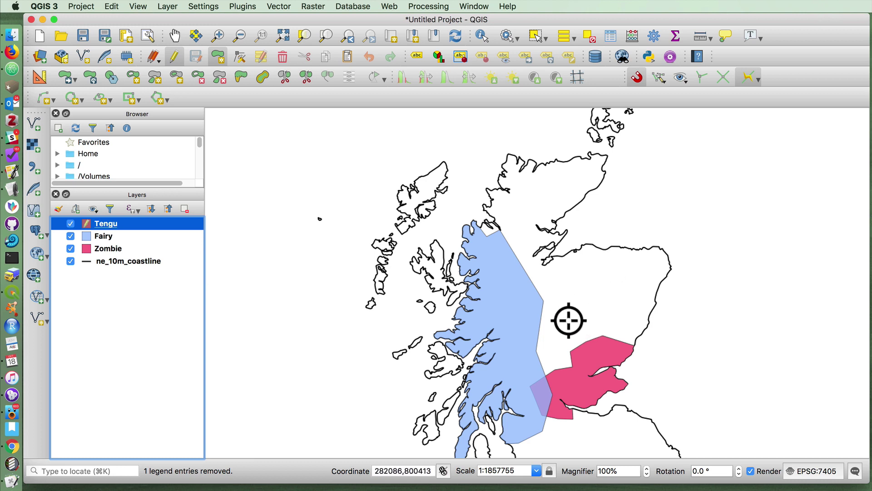
pyautogui.click(555, 310)
pyautogui.click(514, 313)
pyautogui.click(506, 348)
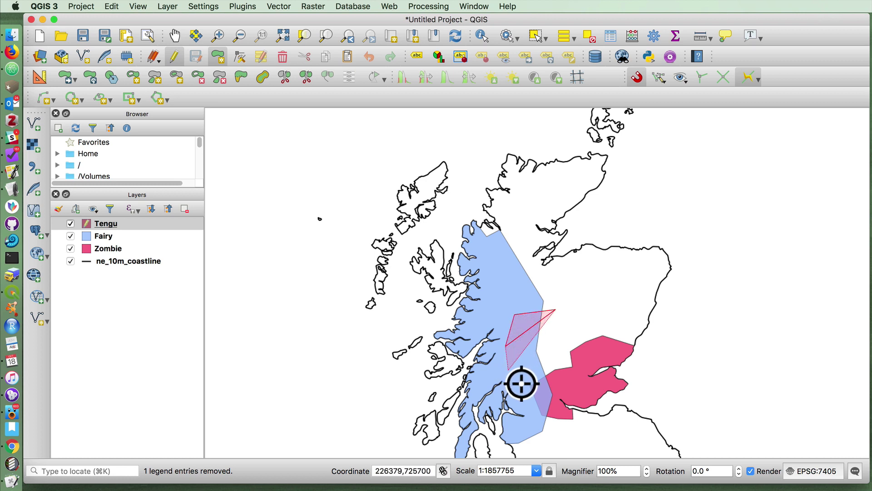
pyautogui.click(526, 399)
pyautogui.click(556, 440)
pyautogui.click(573, 417)
pyautogui.click(571, 366)
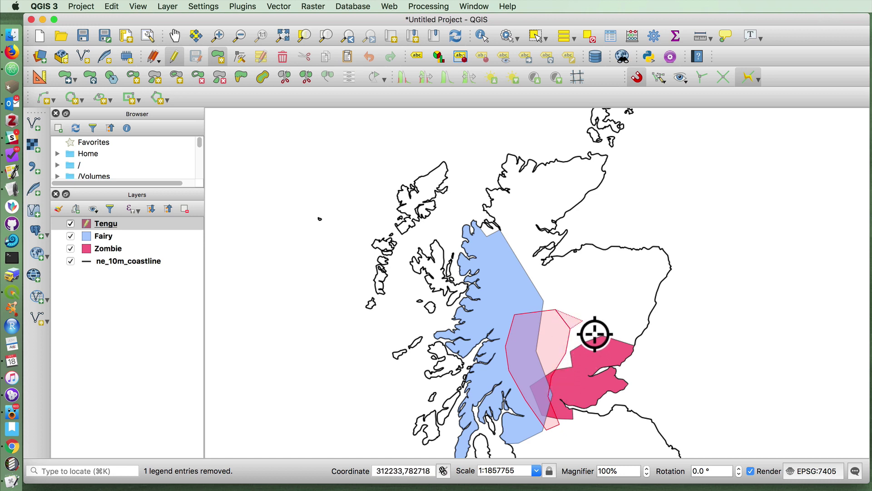
pyautogui.rightClick(570, 331)
pyautogui.click(534, 276)
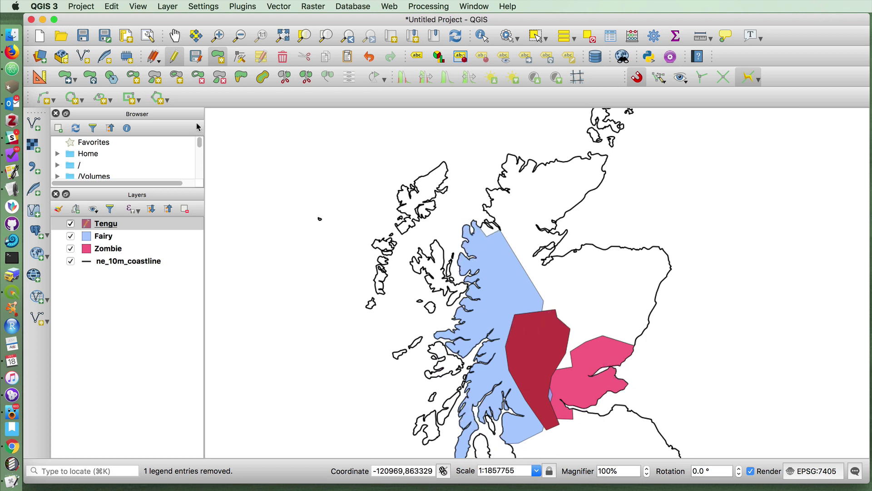
pyautogui.click(174, 56)
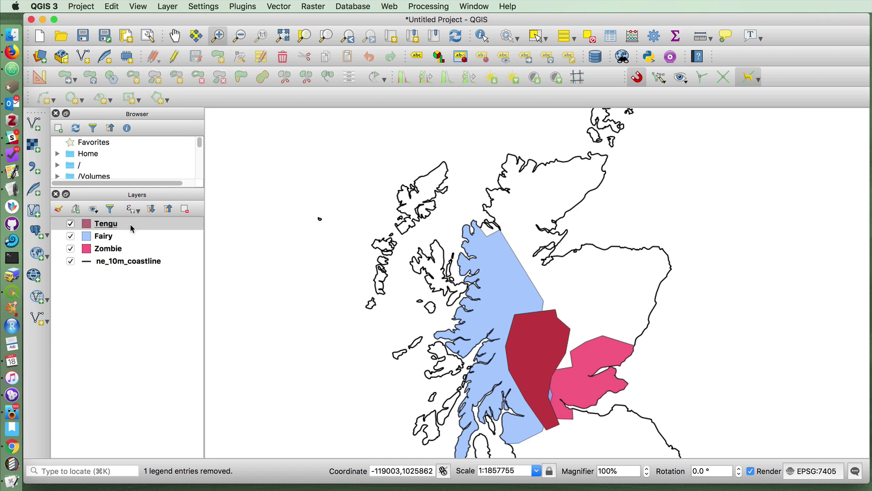
# Move Fairy above Tengu in the layer list and hide the Zombie layer.
pyautogui.moveTo(129, 232)
pyautogui.mouseDown()
pyautogui.moveTo(121, 220)
pyautogui.moveTo(126, 229)
pyautogui.mouseUp()
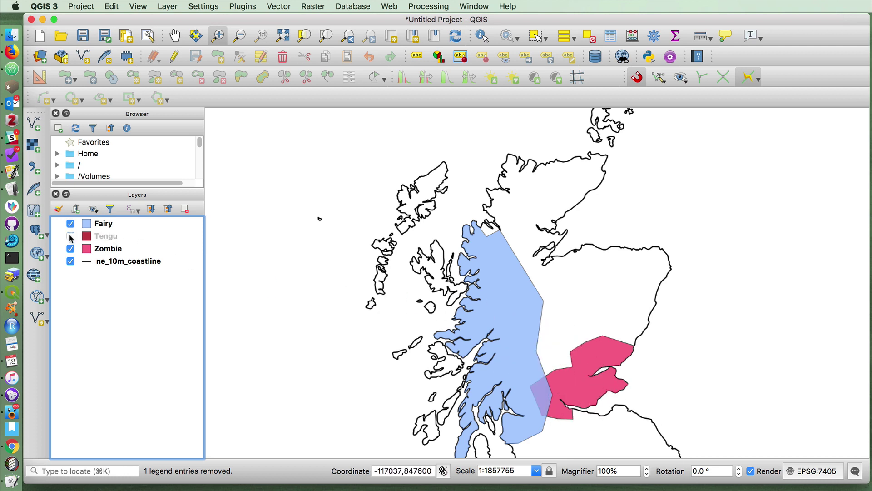
pyautogui.click(70, 249)
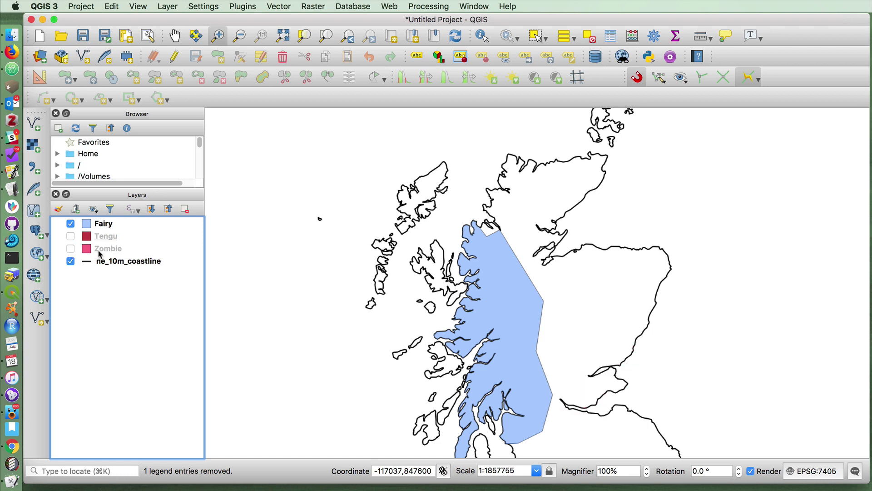
# Turn the Fairy fill into a Geometry generator with smooth($geometry,2) and apply it.
pyautogui.rightClick(122, 223)
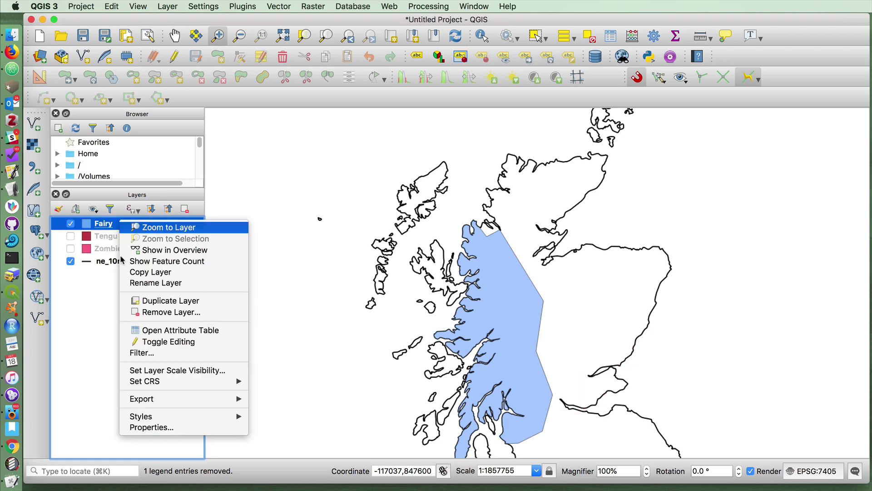
pyautogui.click(143, 427)
pyautogui.moveTo(332, 52); pyautogui.dragTo(504, 63)
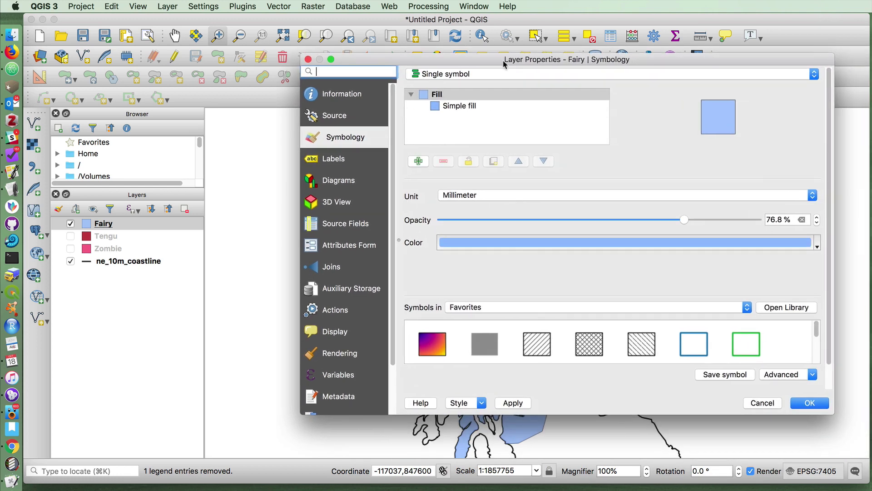
pyautogui.click(456, 105)
pyautogui.click(518, 196)
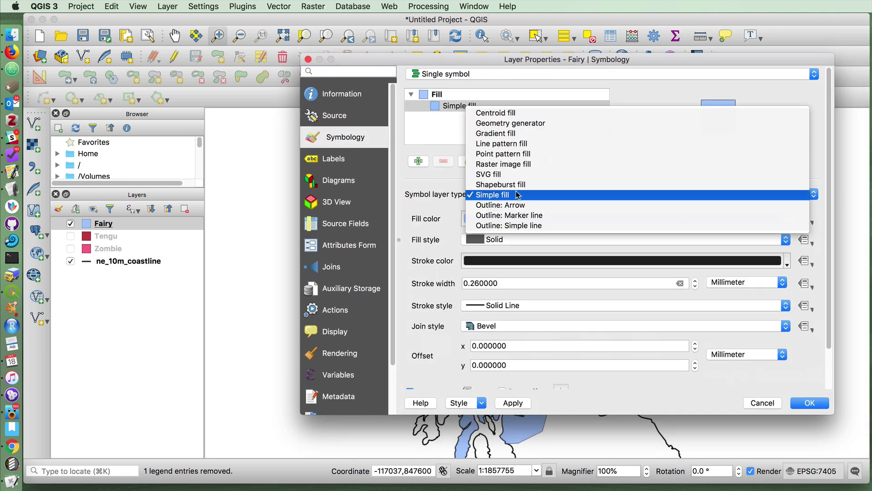
pyautogui.click(562, 126)
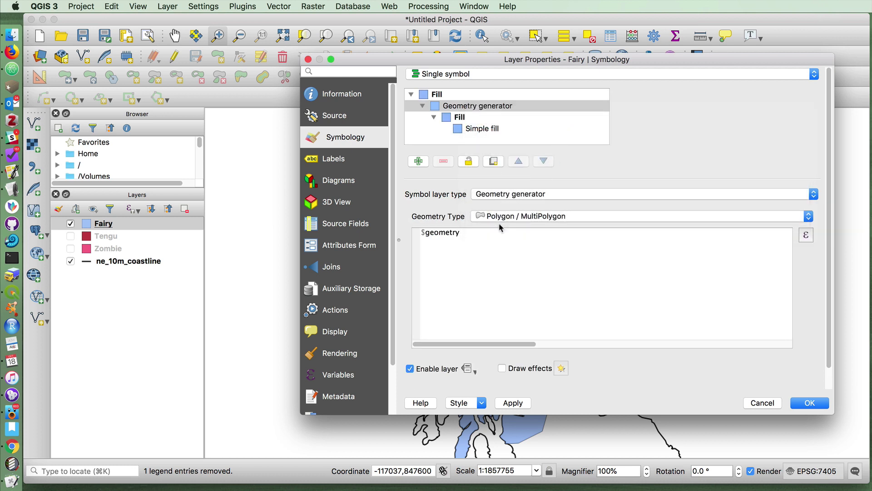
pyautogui.click(423, 231)
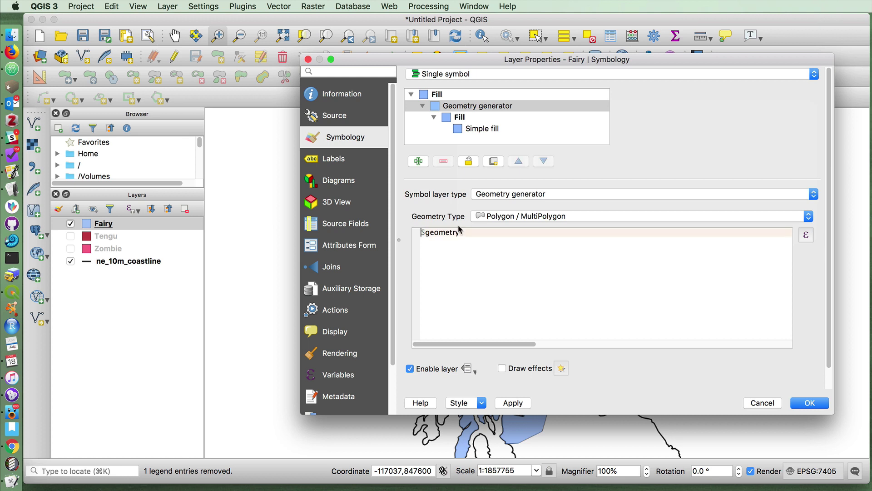
pyautogui.write('smooth(')
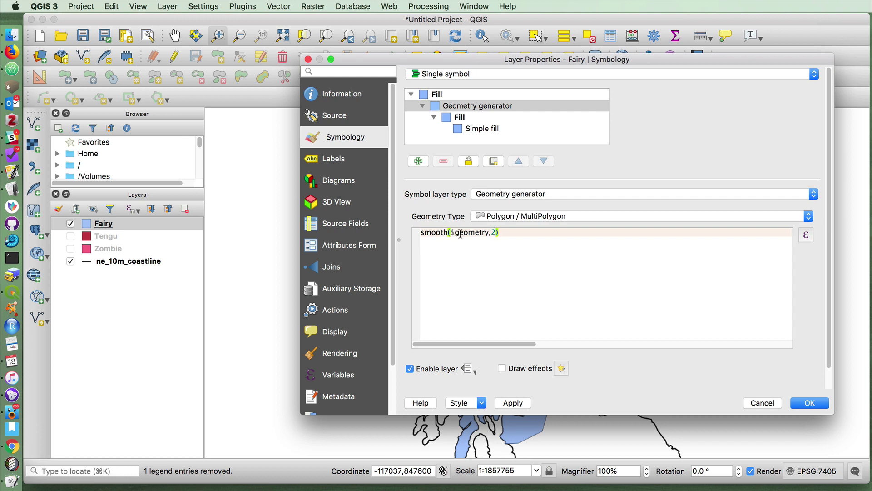
pyautogui.doubleClick(494, 232)
pyautogui.click(512, 401)
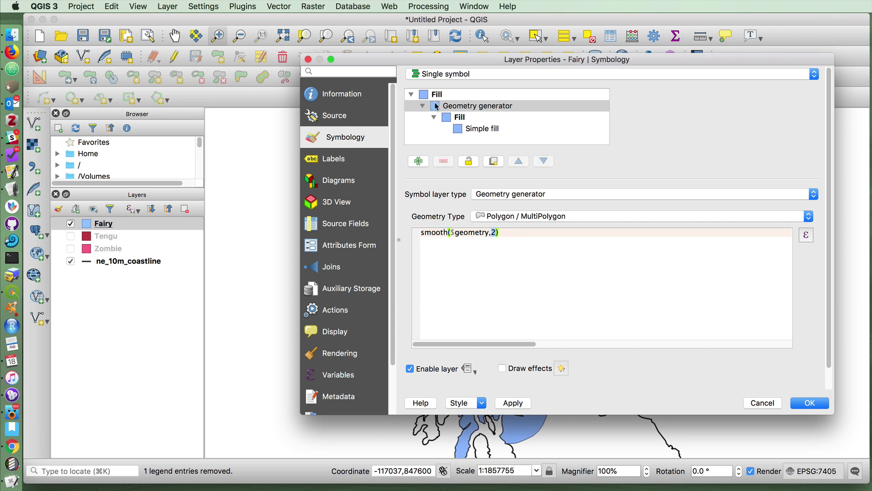
pyautogui.moveTo(439, 65); pyautogui.dragTo(390, 60)
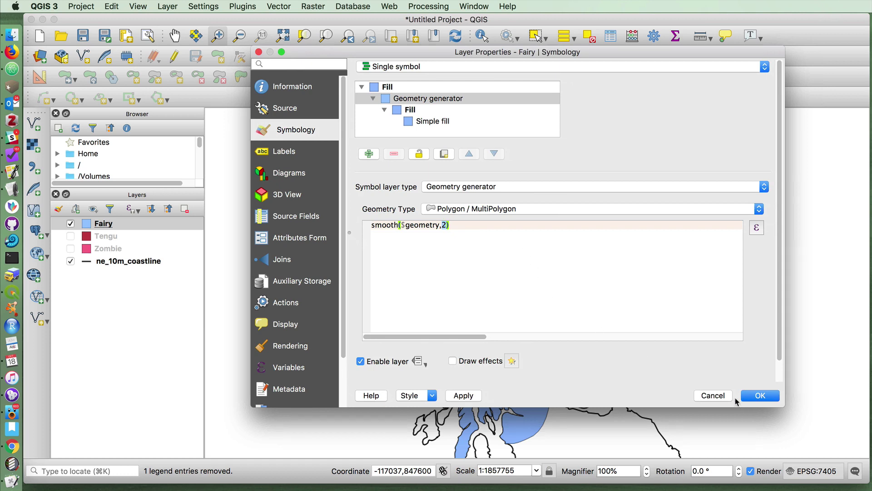
# Change Fairy's inner fill to an SVG fill with a 50-pixel texture width.
pyautogui.click(432, 121)
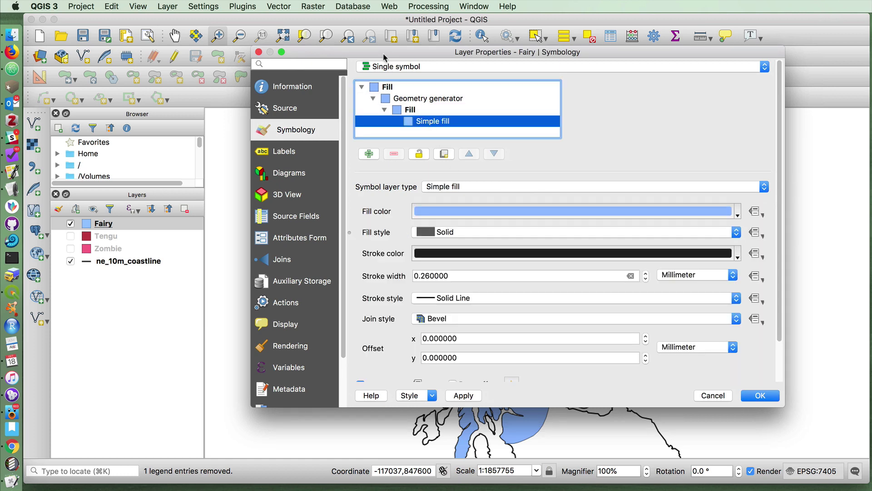
pyautogui.moveTo(387, 52); pyautogui.dragTo(269, 3)
pyautogui.click(284, 153)
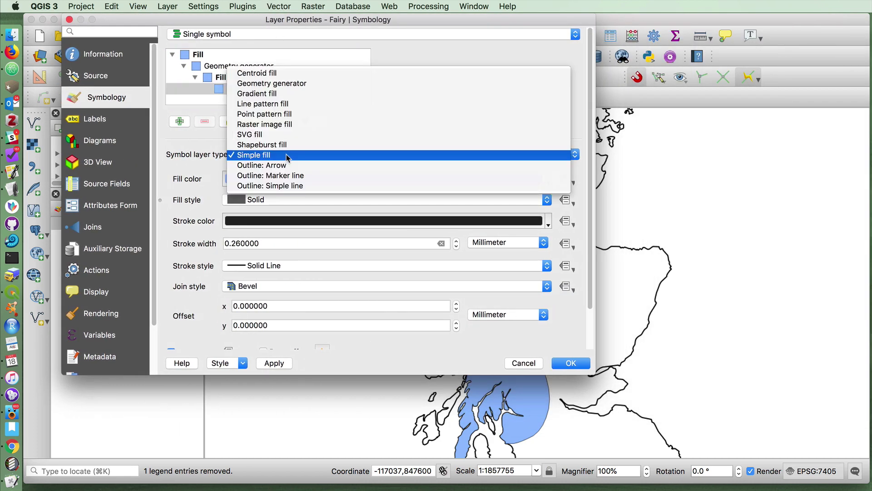
pyautogui.click(284, 136)
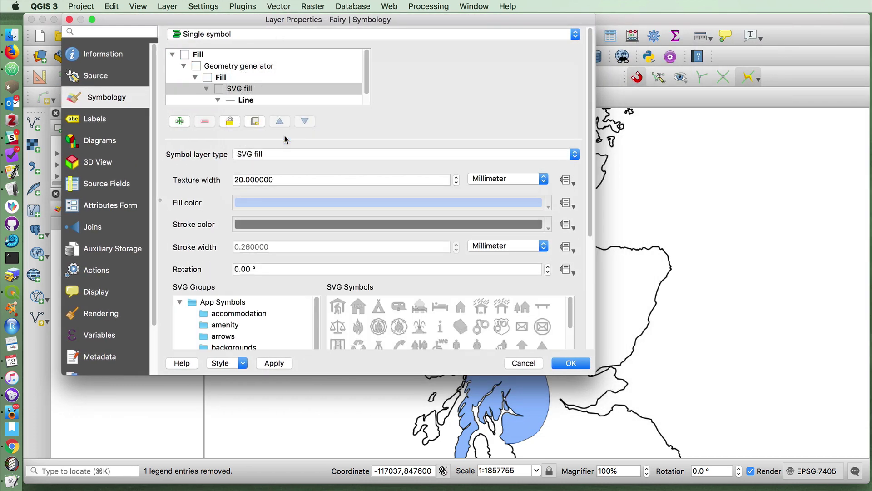
pyautogui.click(481, 180)
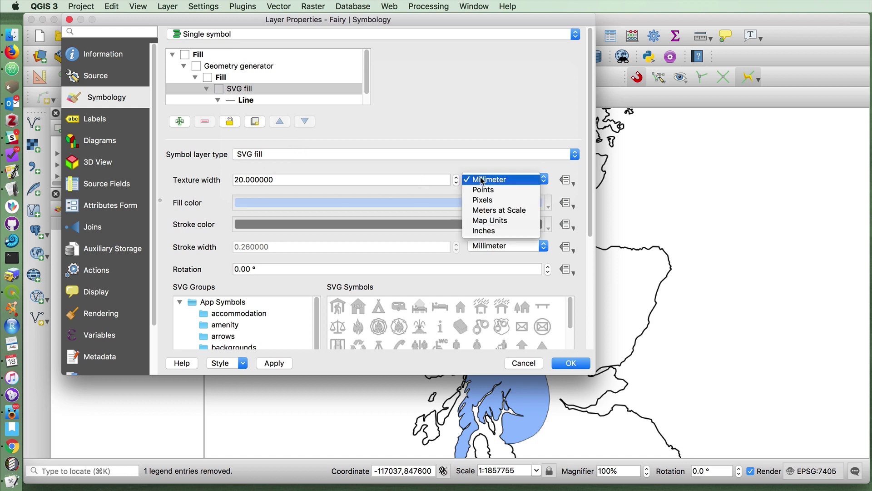
pyautogui.click(483, 200)
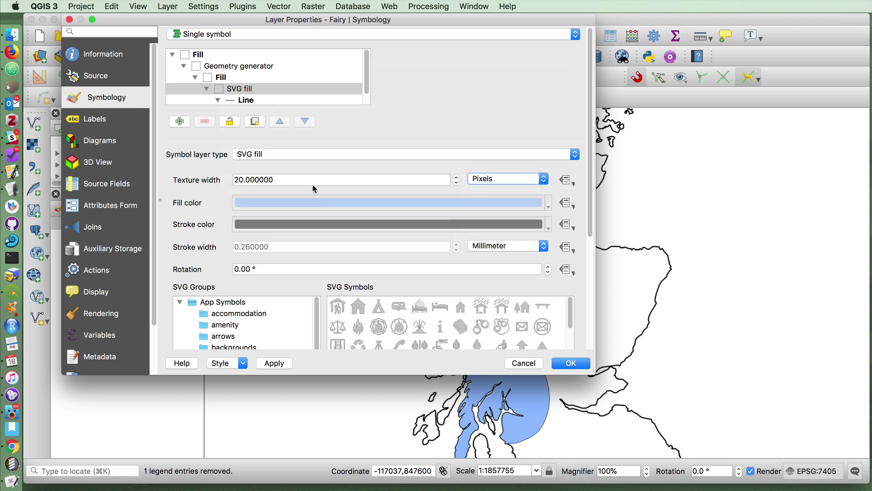
pyautogui.doubleClick(248, 181)
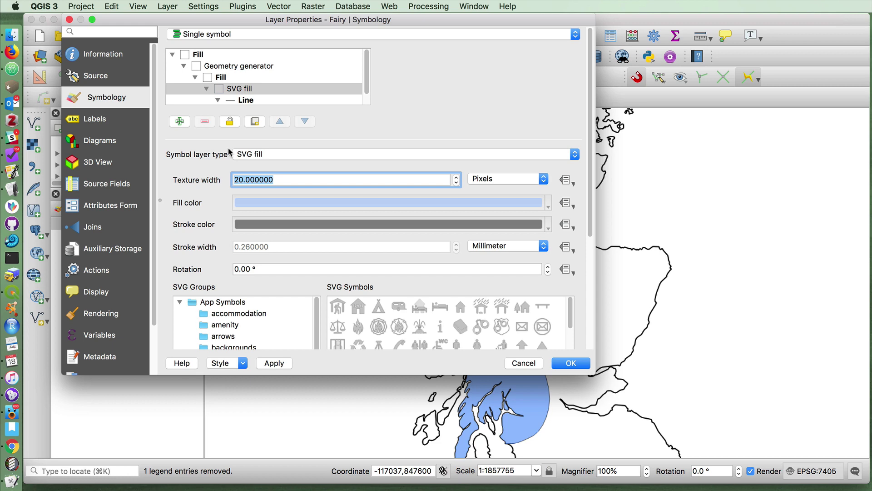
pyautogui.write('50')
pyautogui.scroll(-8, 517, 286)
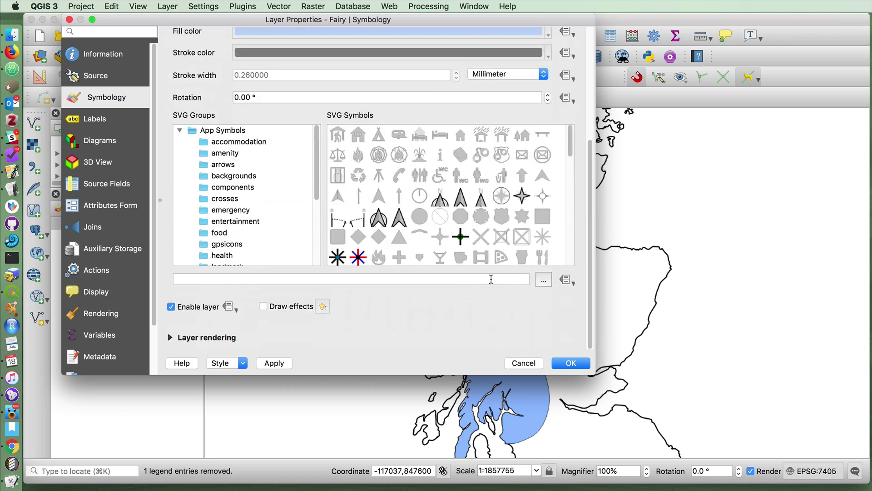
# Pick fairy.svg from the QGIS Tutorials folder as the fill image and apply it.
pyautogui.click(547, 282)
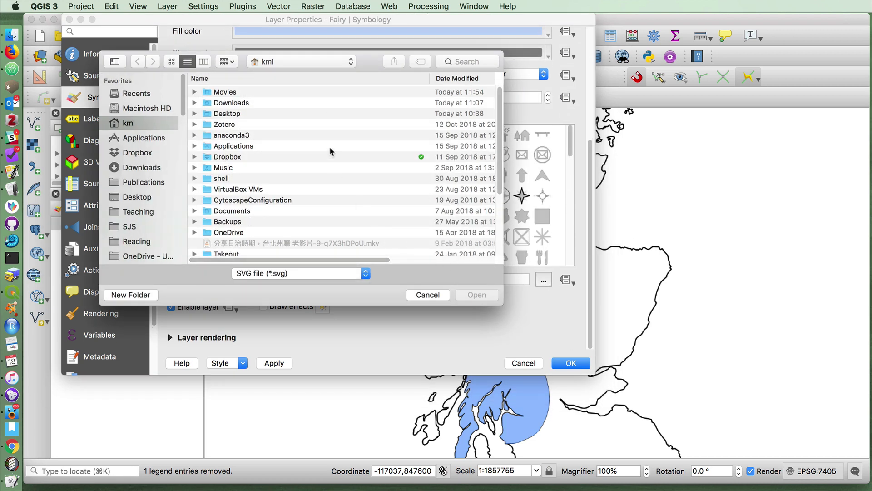
pyautogui.click(296, 62)
pyautogui.click(315, 126)
pyautogui.click(296, 62)
pyautogui.click(275, 73)
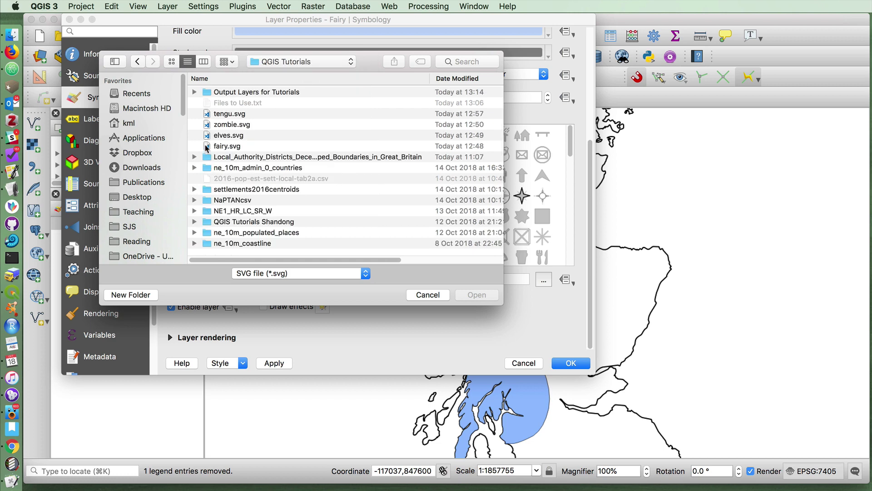
pyautogui.click(207, 147)
pyautogui.click(471, 295)
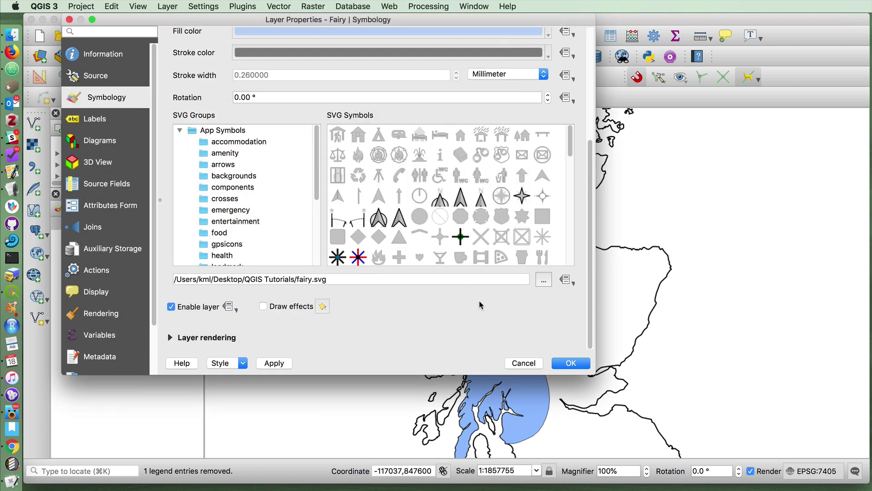
pyautogui.click(266, 364)
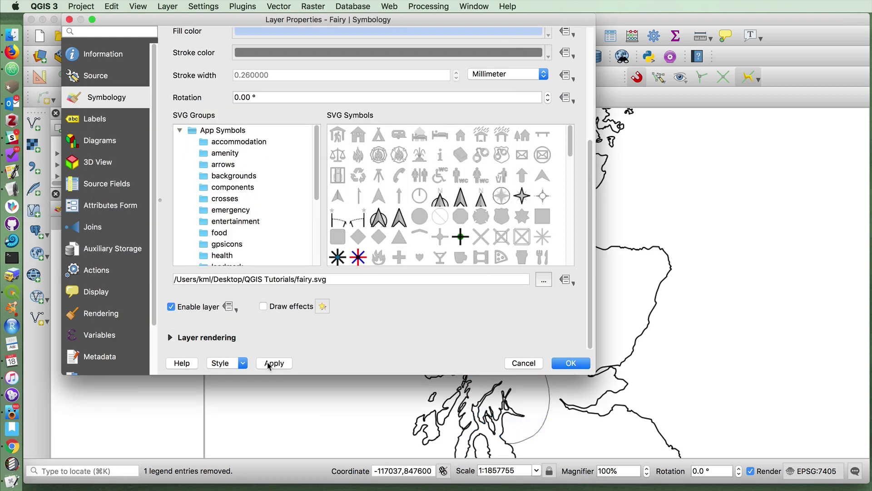
# Re-enter the Fairy texture width as 50.
pyautogui.moveTo(300, 21); pyautogui.dragTo(572, 6)
pyautogui.scroll(3, 586, 77)
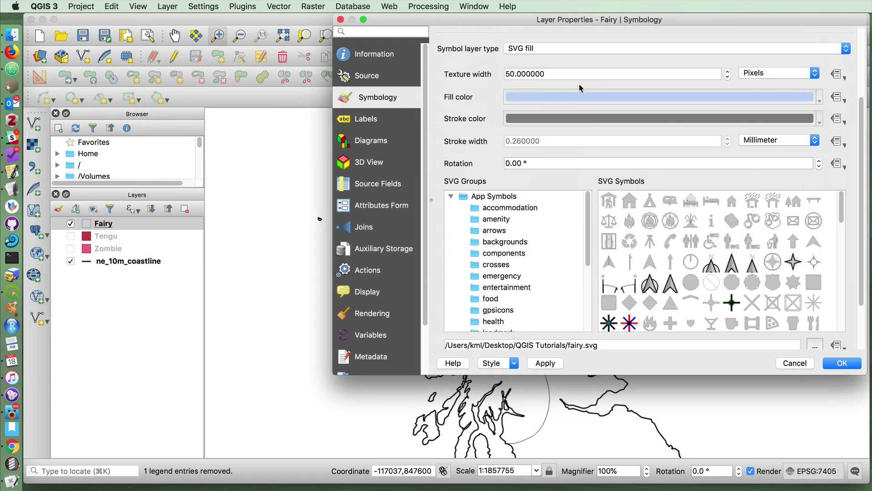
pyautogui.doubleClick(517, 76)
pyautogui.write('50')
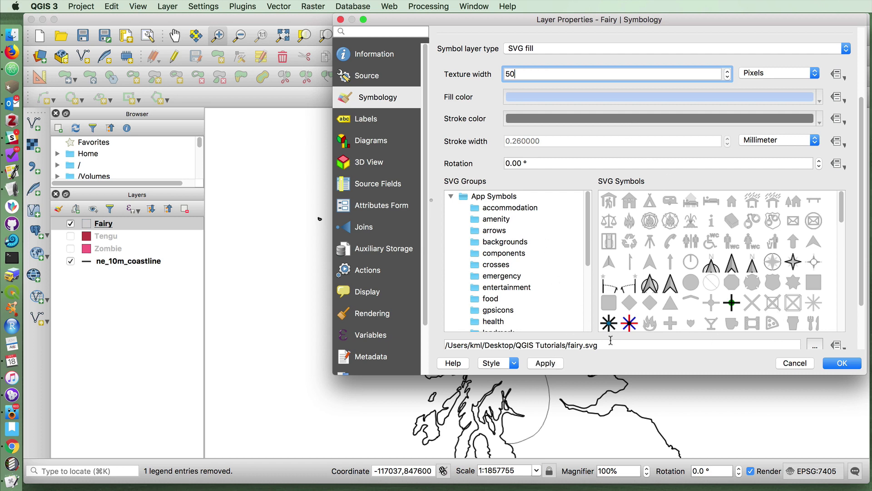
pyautogui.click(636, 345)
# Select fairy.svg again from QGIS Tutorials and confirm the Fairy symbology with OK.
pyautogui.click(816, 345)
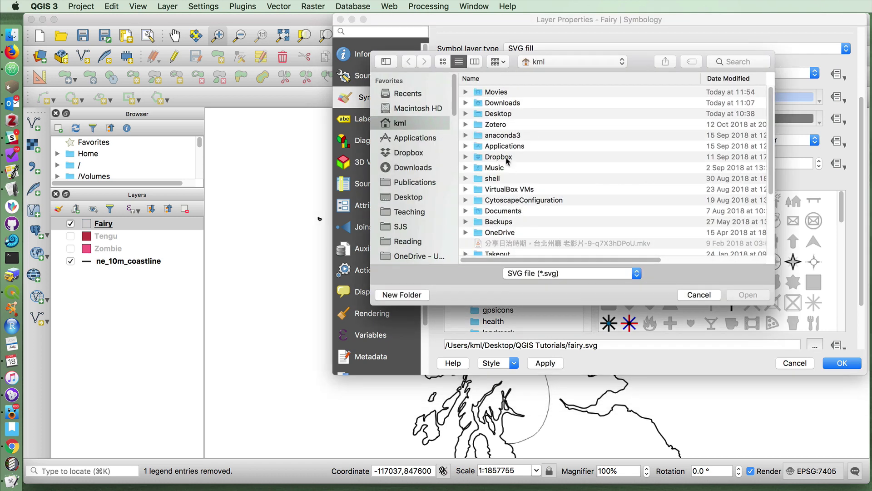
pyautogui.click(527, 65)
pyautogui.click(535, 126)
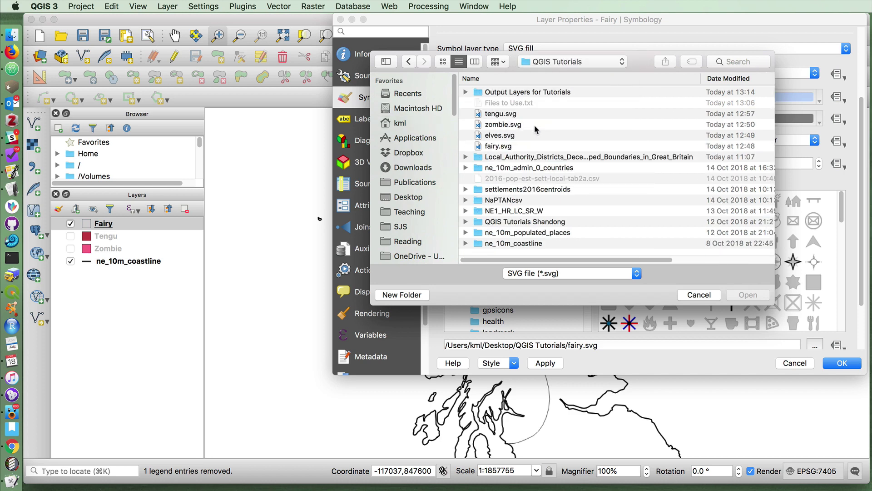
pyautogui.click(479, 146)
pyautogui.click(738, 294)
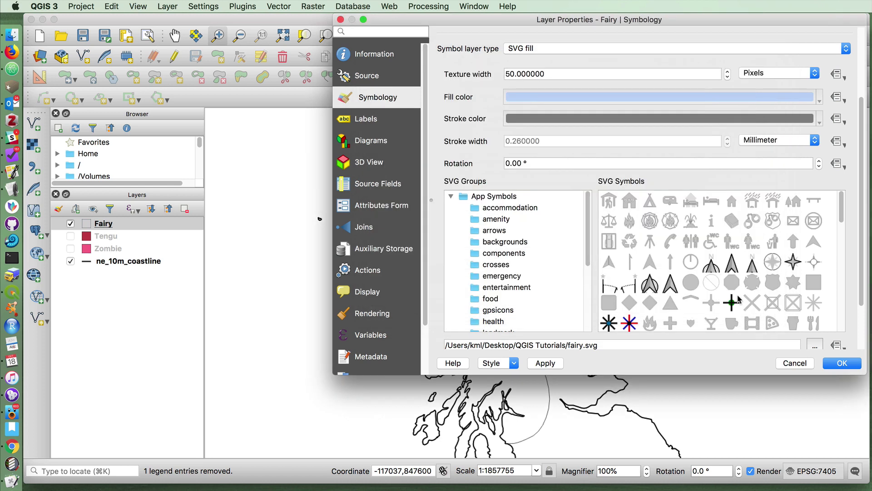
pyautogui.click(839, 363)
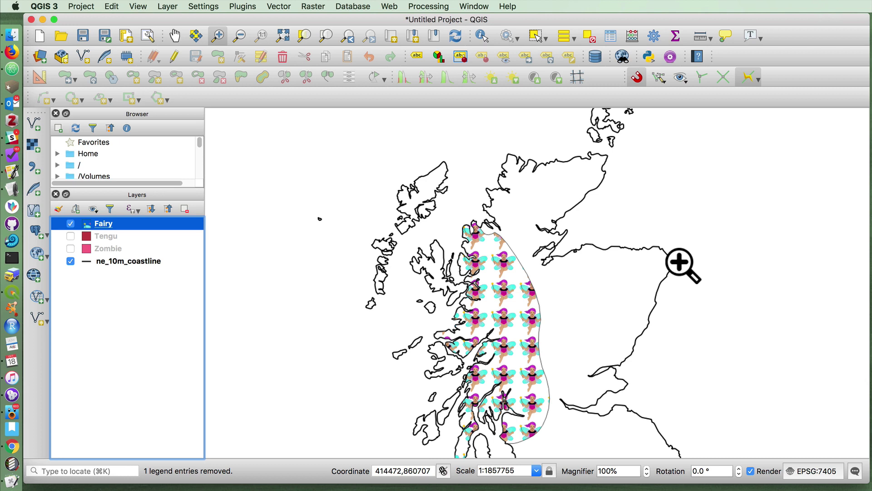
# Make the Tengu layer visible and open its layer properties.
pyautogui.click(104, 240)
pyautogui.click(70, 236)
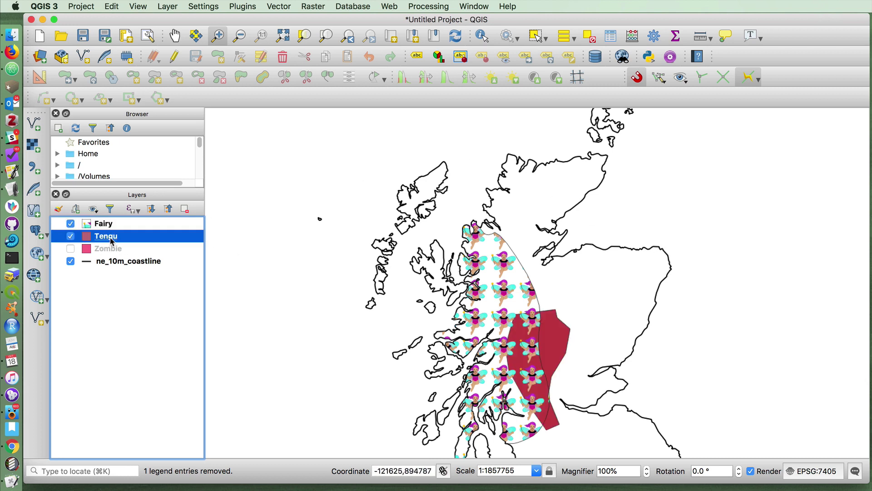
pyautogui.rightClick(109, 237)
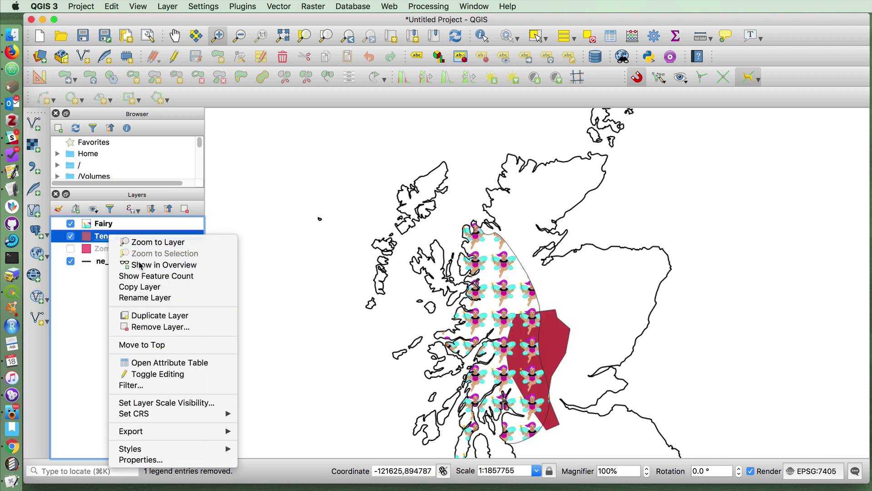
pyautogui.click(173, 458)
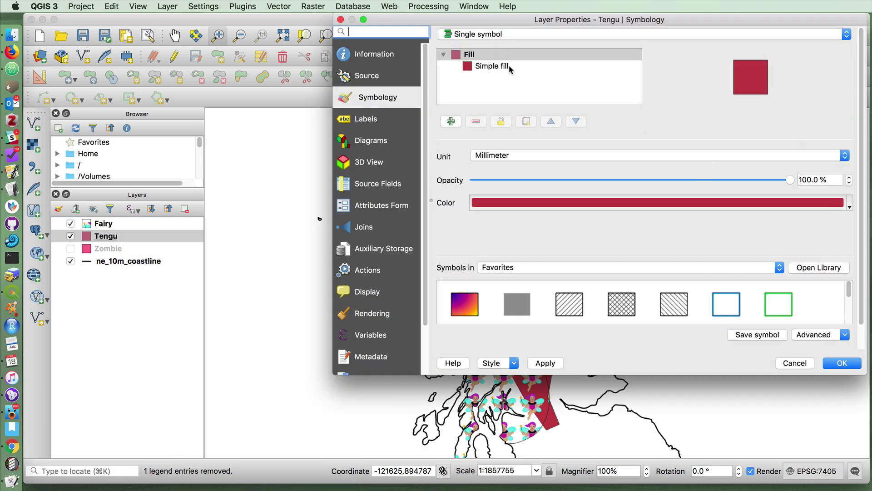
# Set Tengu's fill to a Geometry generator using smooth($geometry,2) and apply it.
pyautogui.click(494, 66)
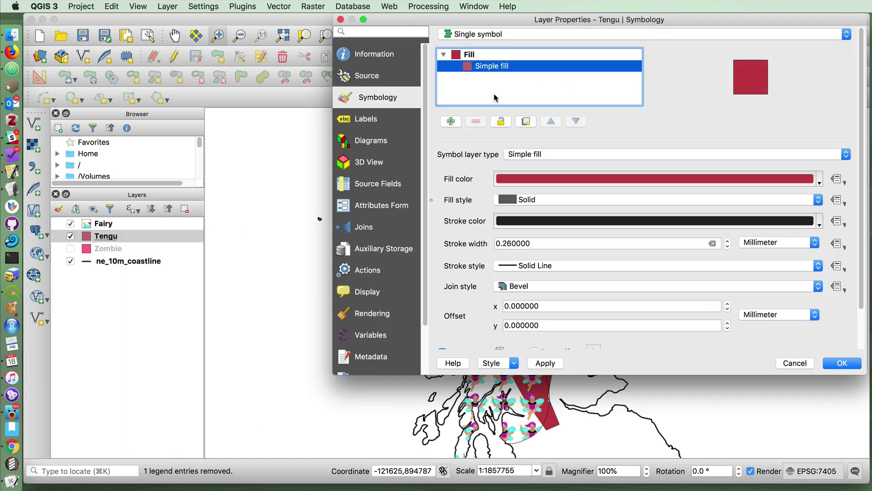
pyautogui.click(514, 157)
pyautogui.click(519, 84)
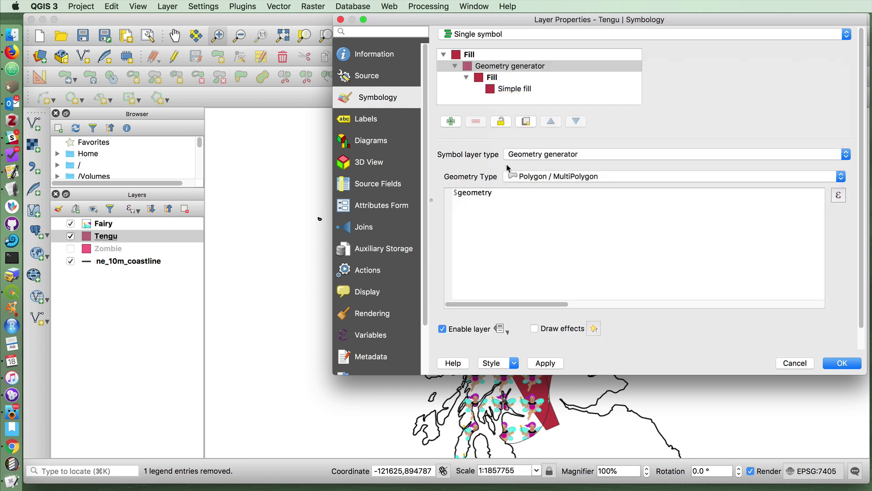
pyautogui.click(455, 194)
pyautogui.write('smooth(')
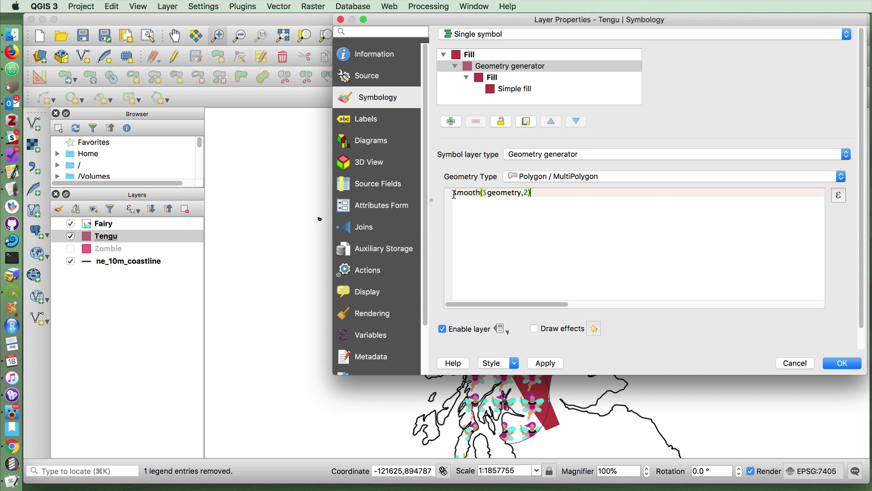
pyautogui.write(',2)')
pyautogui.click(540, 363)
pyautogui.moveTo(493, 23); pyautogui.dragTo(471, 18)
# Turn Tengu's inner fill into an SVG fill with a 50-pixel texture width.
pyautogui.click(474, 88)
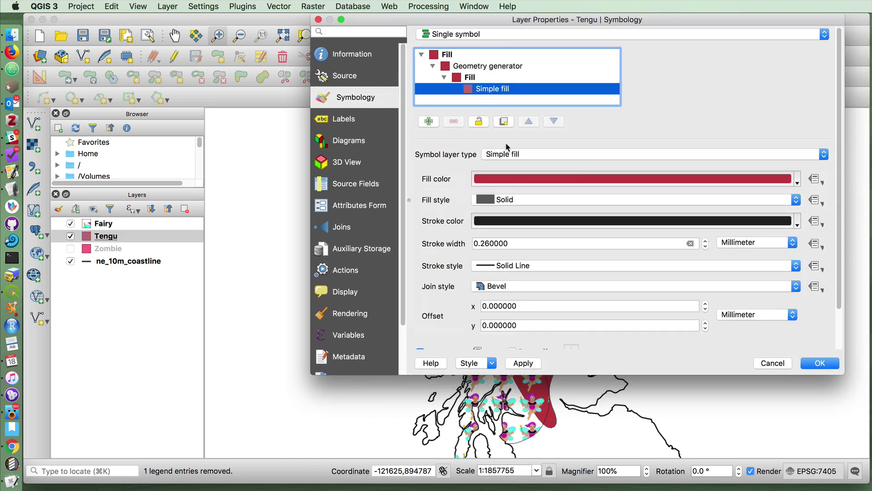
pyautogui.click(519, 157)
pyautogui.click(518, 135)
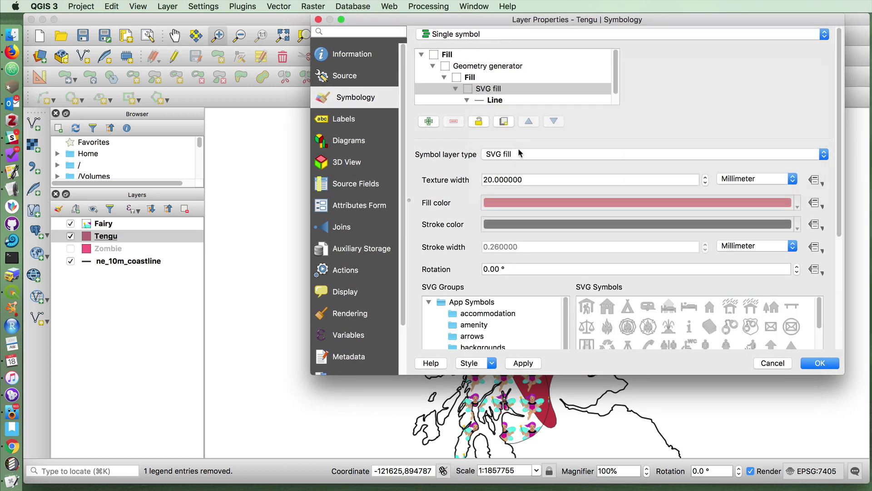
pyautogui.click(756, 179)
pyautogui.click(735, 196)
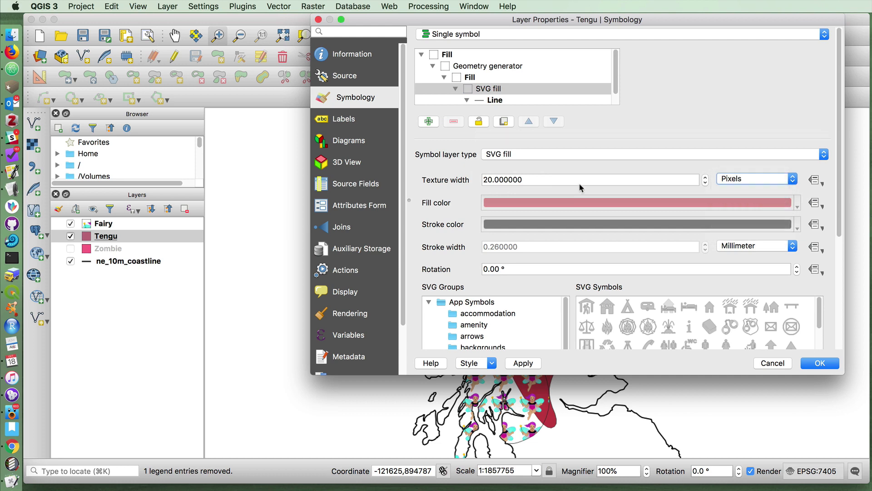
pyautogui.click(574, 181)
pyautogui.write('50')
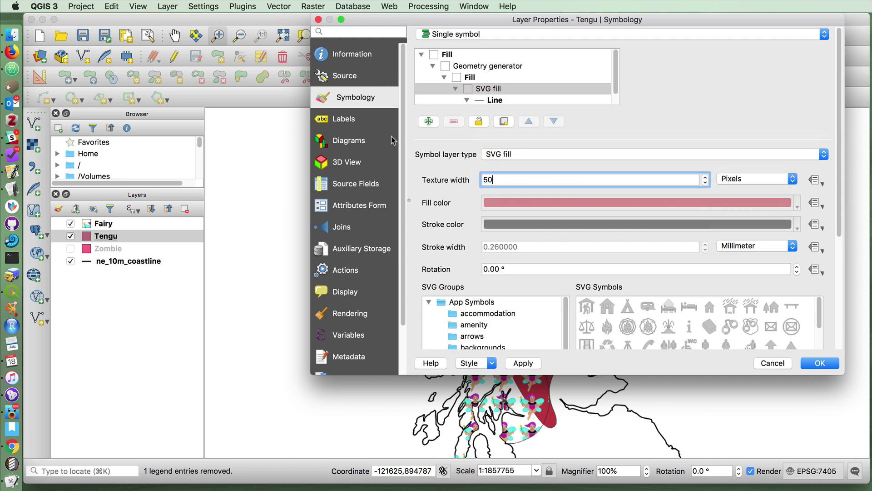
pyautogui.scroll(-8, 447, 212)
# Choose tengu.svg from QGIS Tutorials as the fill image and close the properties.
pyautogui.click(793, 279)
pyautogui.click(504, 63)
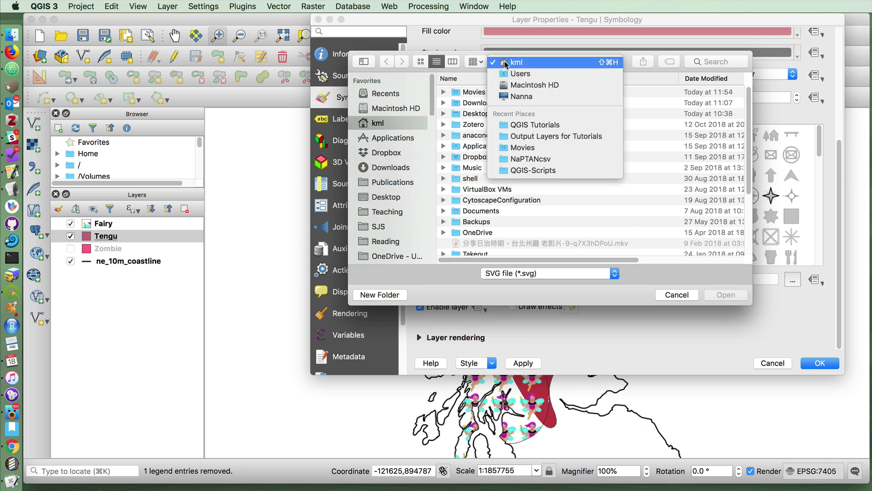
pyautogui.click(512, 124)
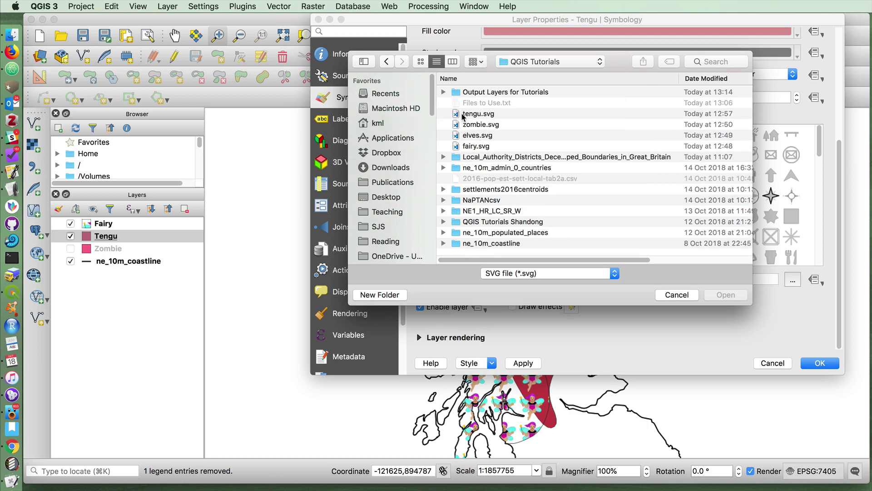
pyautogui.click(462, 114)
pyautogui.click(718, 297)
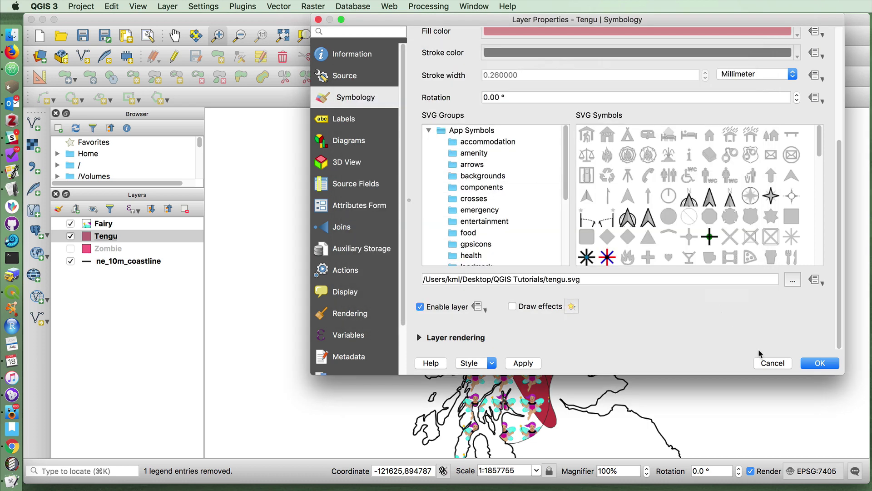
pyautogui.click(819, 361)
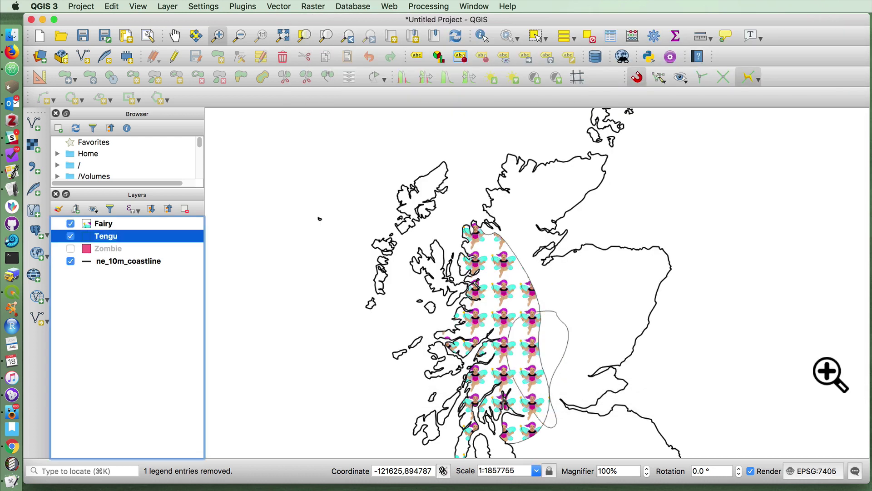
# Reopen Tengu's properties, reselect tengu.svg for the SVG fill, and apply it.
pyautogui.rightClick(118, 239)
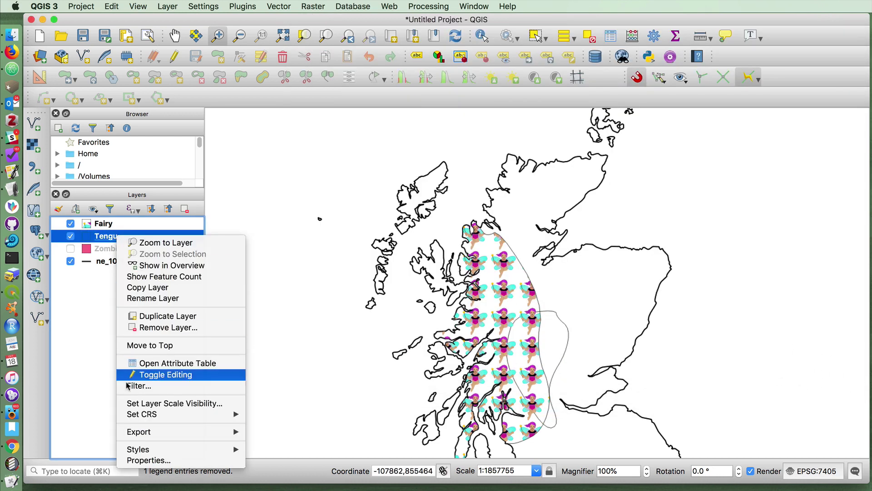
pyautogui.click(144, 460)
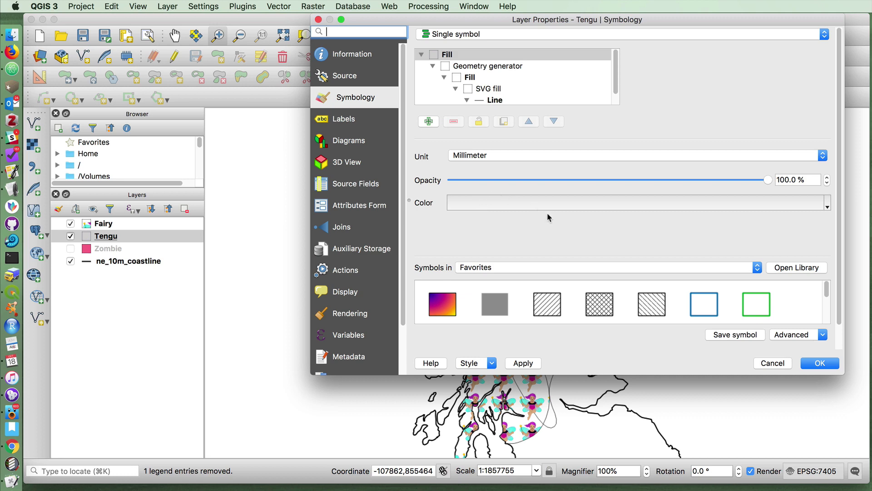
pyautogui.click(486, 88)
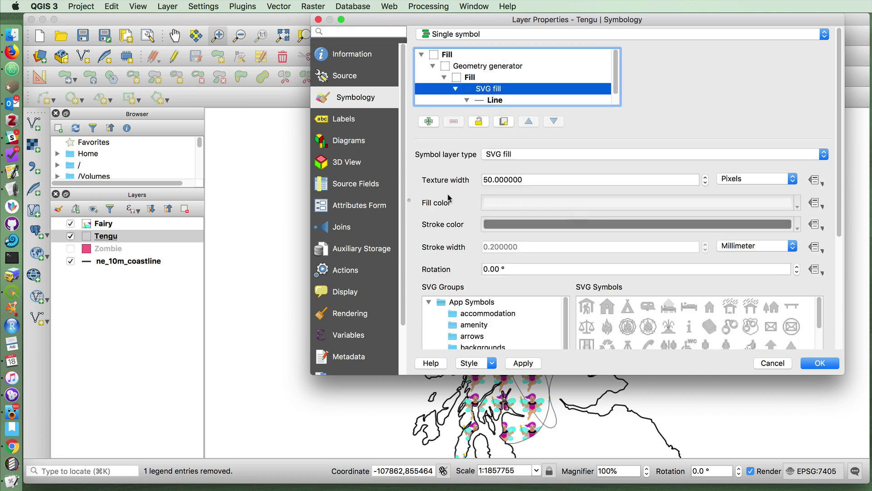
pyautogui.scroll(-5, 447, 210)
pyautogui.click(793, 279)
pyautogui.click(502, 64)
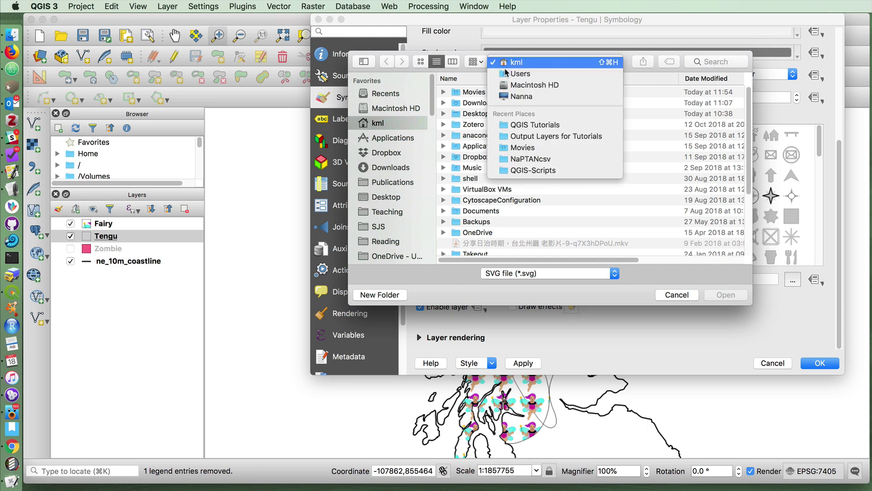
pyautogui.click(520, 124)
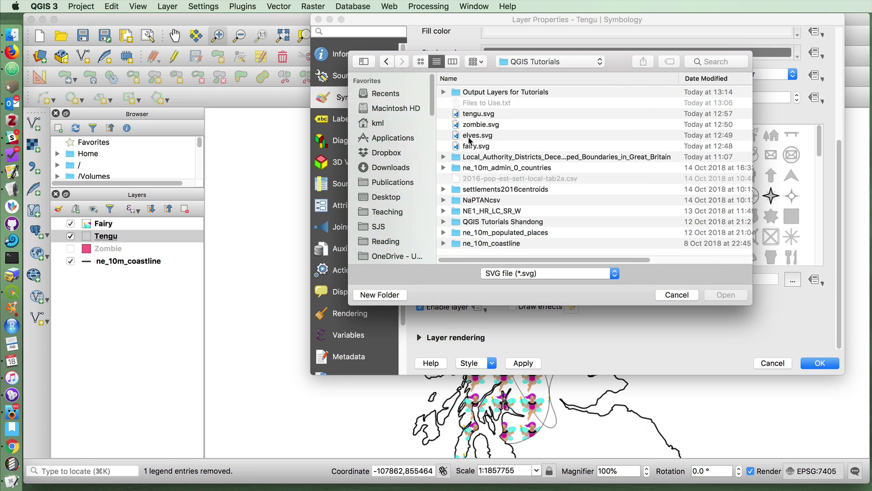
pyautogui.click(466, 115)
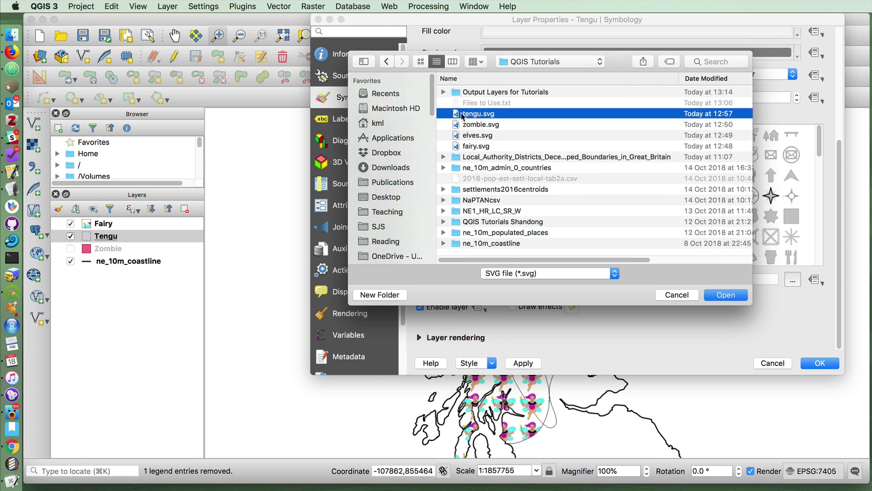
pyautogui.click(721, 295)
pyautogui.click(520, 362)
# Correct the Tengu texture width to 50, apply, and confirm the symbology with OK.
pyautogui.moveTo(426, 24); pyautogui.dragTo(477, 45)
pyautogui.scroll(1, 536, 161)
pyautogui.scroll(3, 536, 162)
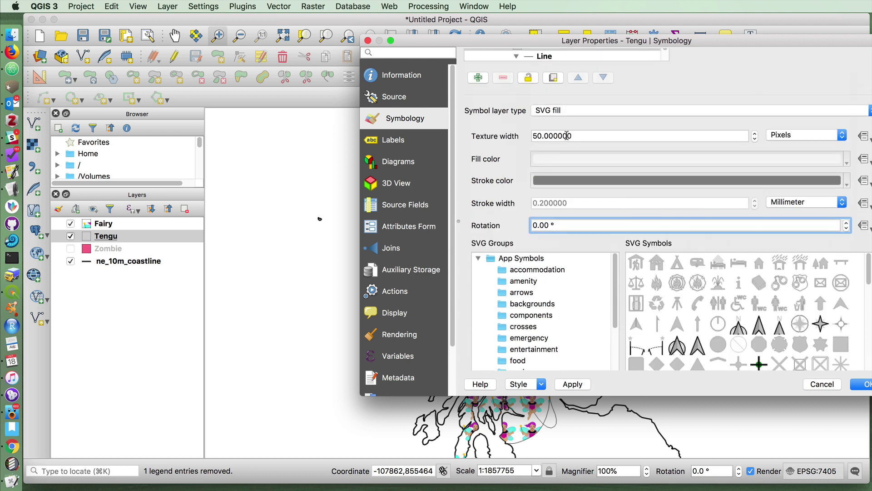
pyautogui.moveTo(573, 136); pyautogui.dragTo(540, 131)
pyautogui.write('0')
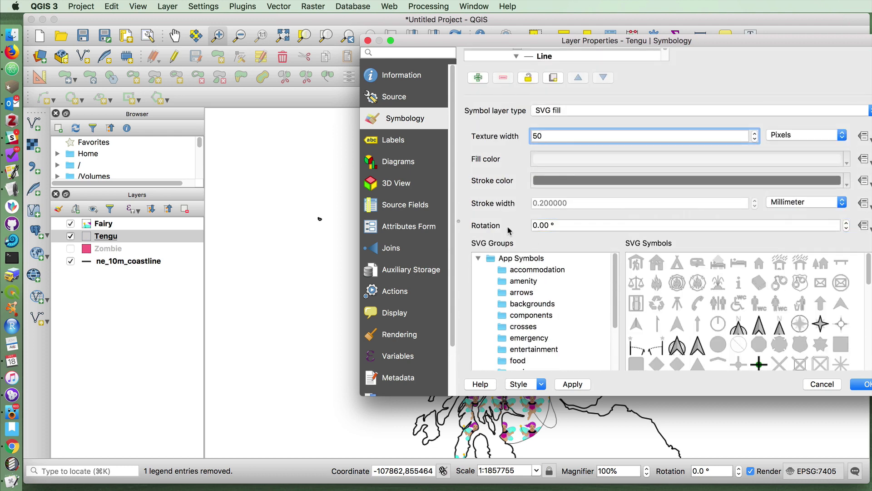
pyautogui.scroll(-3, 504, 229)
pyautogui.click(563, 383)
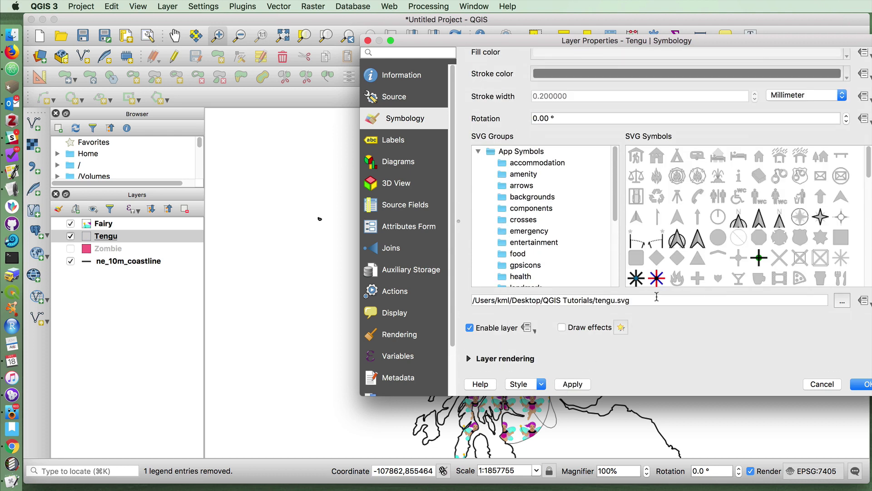
pyautogui.click(656, 297)
pyautogui.click(865, 384)
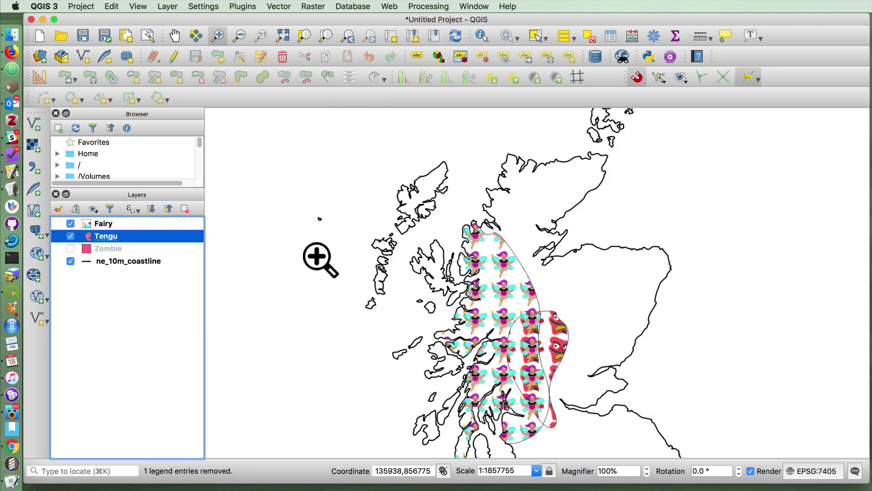
# Hide Fairy and Tengu, show Zombie as the current layer, and zoom into central Scotland.
pyautogui.click(70, 224)
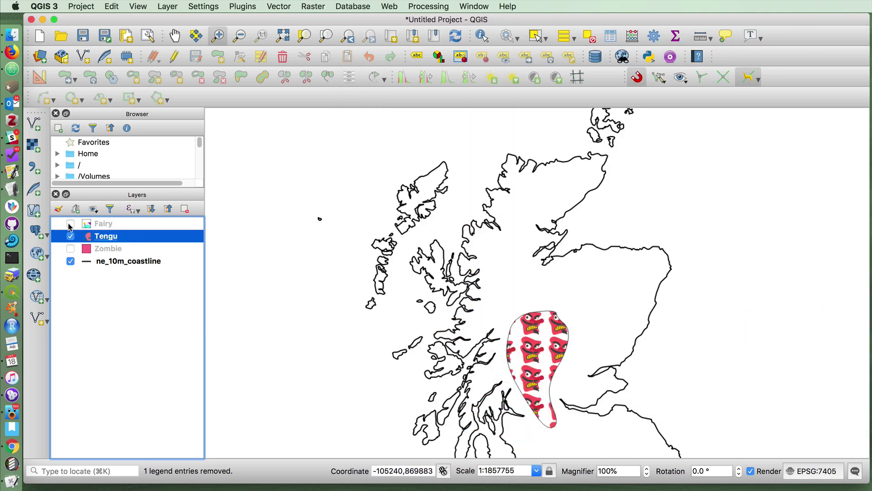
pyautogui.click(70, 224)
pyautogui.click(70, 248)
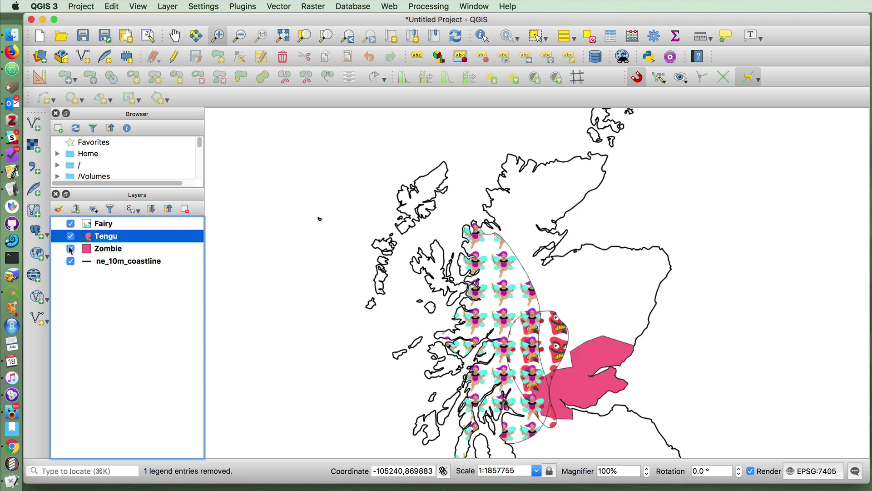
pyautogui.click(70, 236)
pyautogui.click(70, 224)
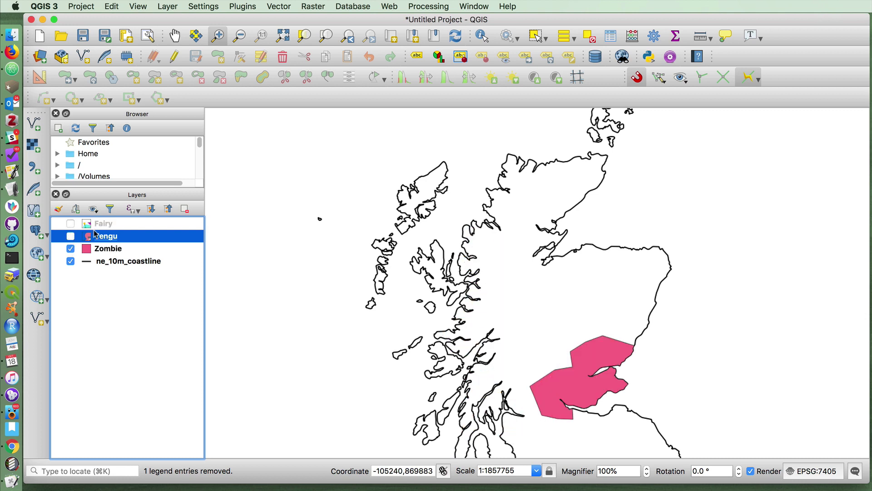
pyautogui.click(110, 248)
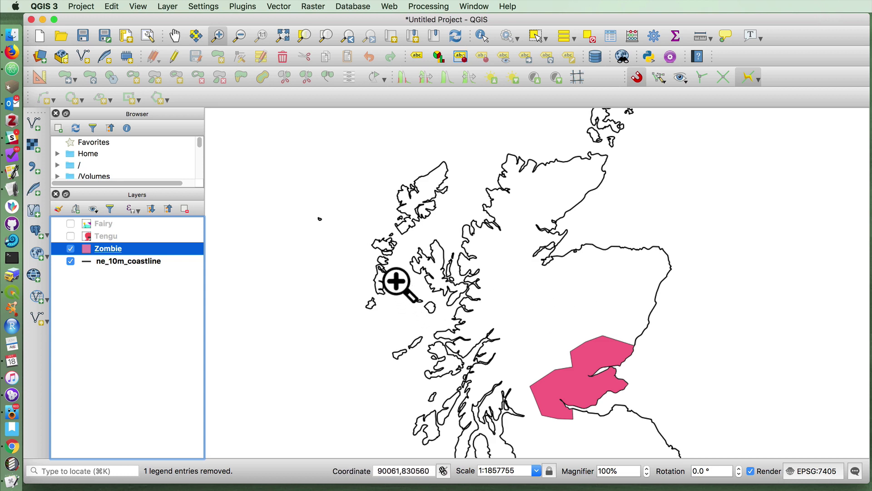
pyautogui.moveTo(358, 247); pyautogui.dragTo(683, 442)
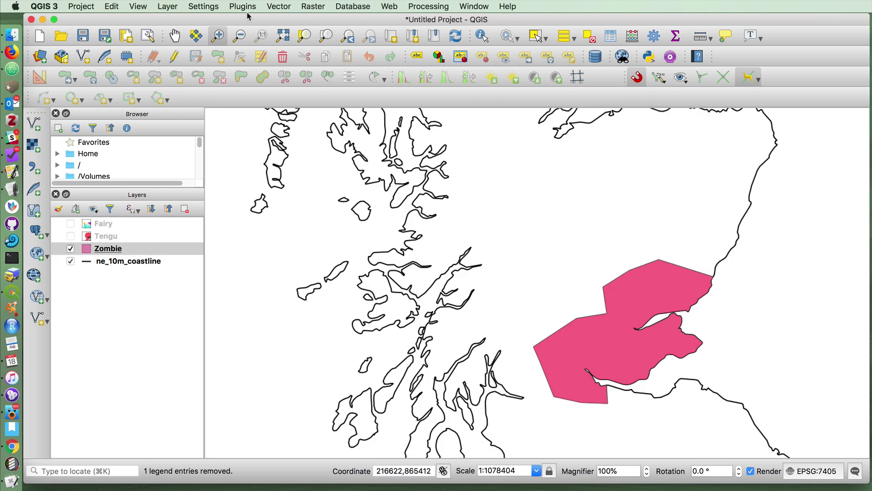
# Set Zombie's fill to a Geometry generator using smooth($geometry,2) and apply it.
pyautogui.rightClick(155, 248)
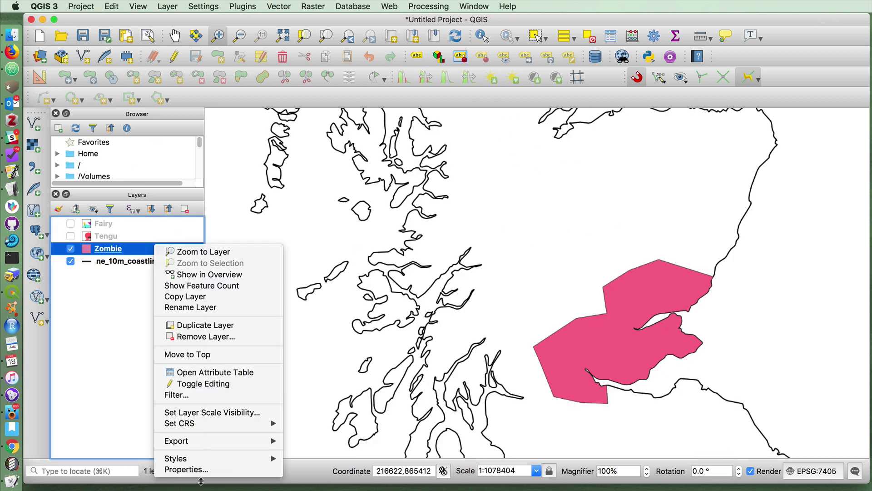
pyautogui.click(196, 469)
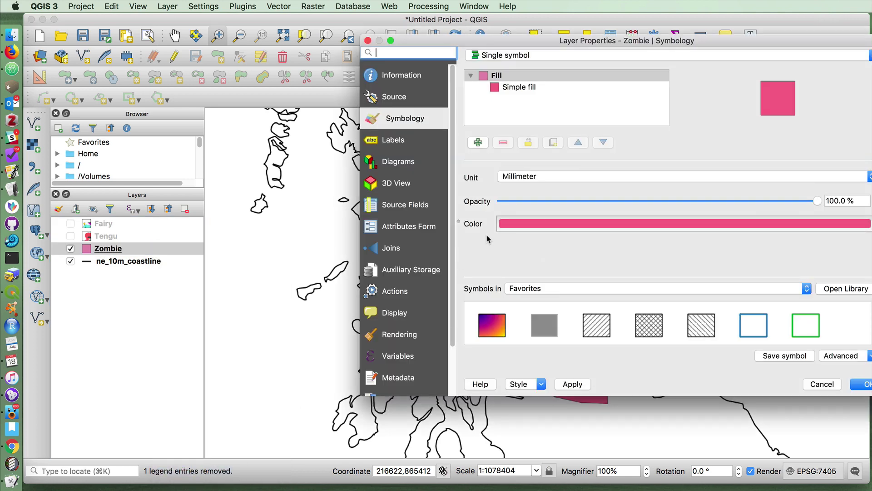
pyautogui.click(516, 87)
pyautogui.click(568, 177)
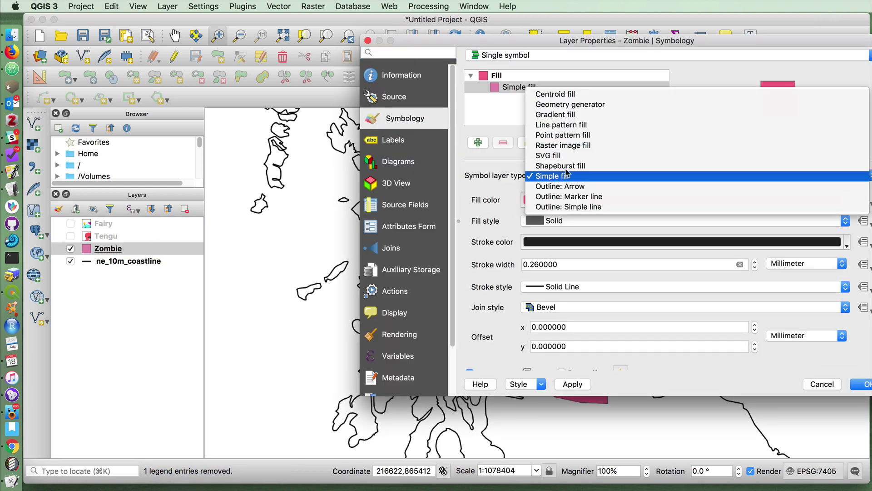
pyautogui.click(563, 102)
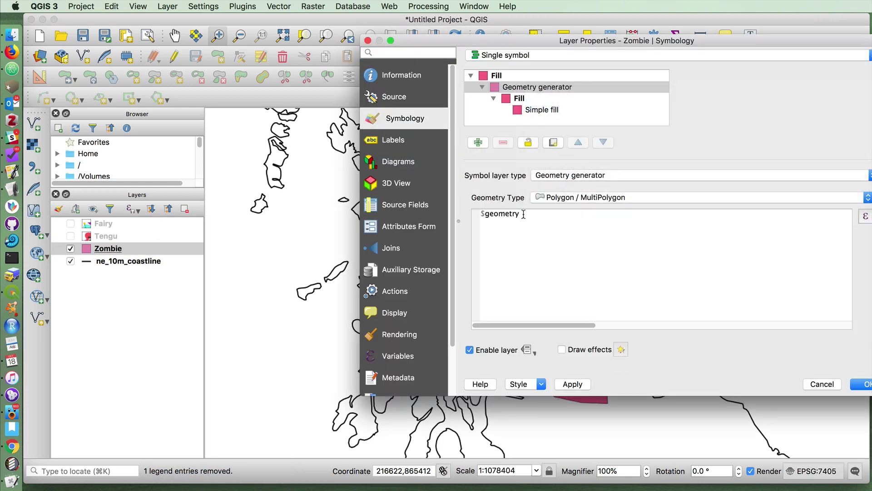
pyautogui.click(480, 213)
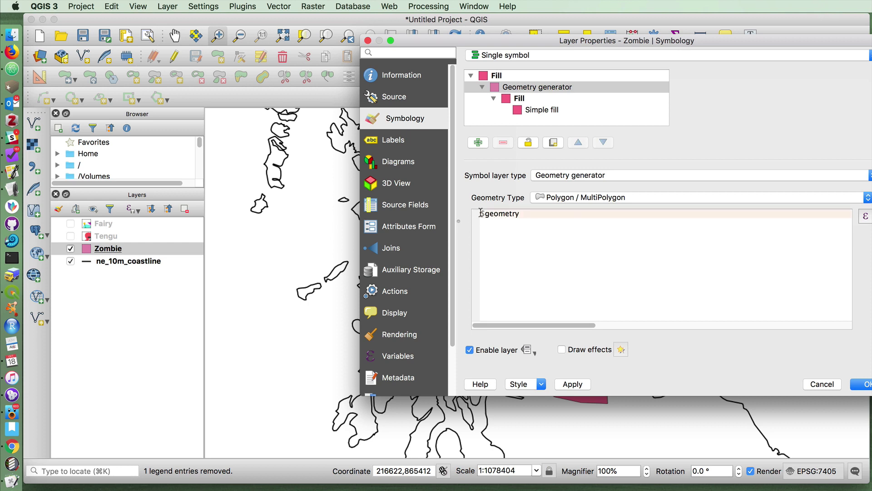
pyautogui.write('smooth(')
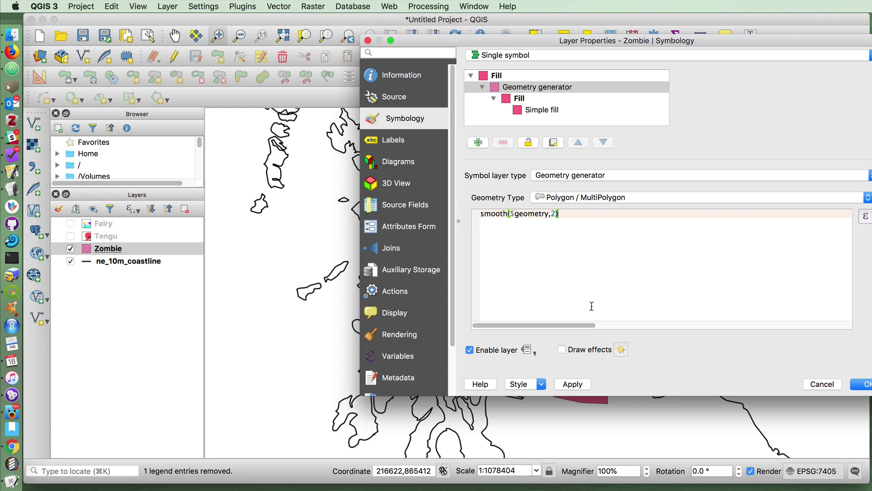
pyautogui.click(571, 384)
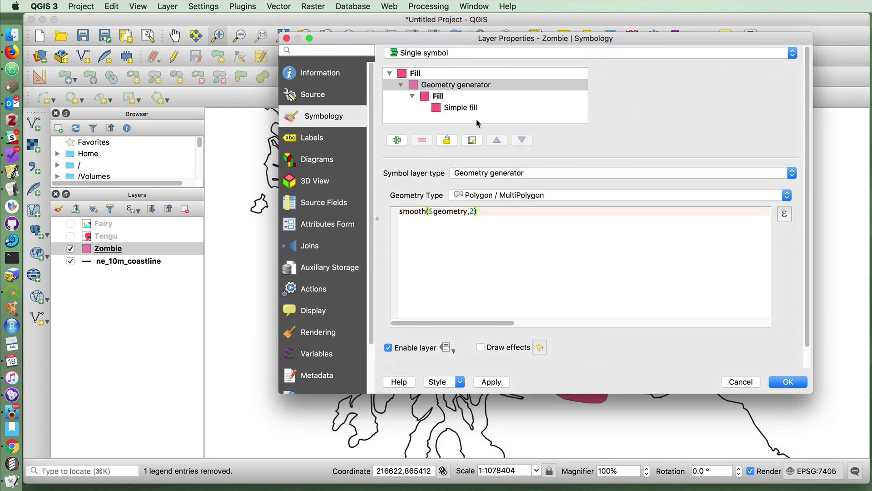
# Convert Zombie's inner fill to an SVG fill with a 50-pixel texture width.
pyautogui.click(460, 108)
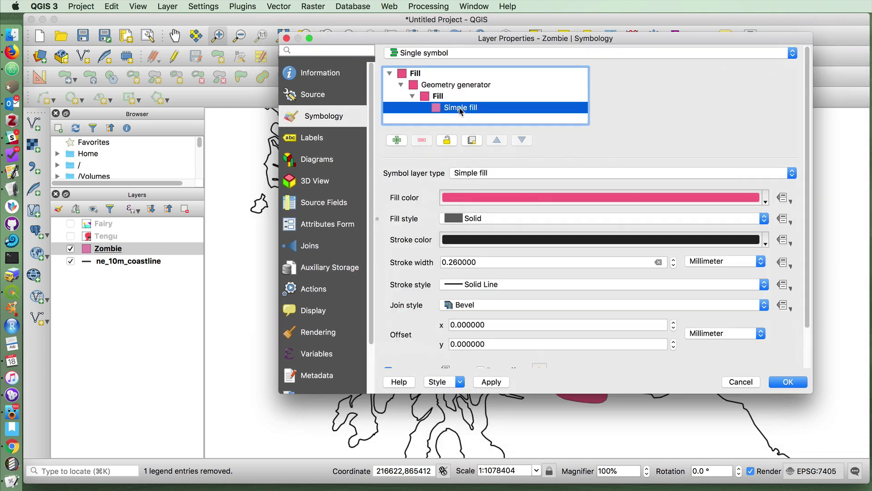
pyautogui.click(479, 174)
pyautogui.click(480, 158)
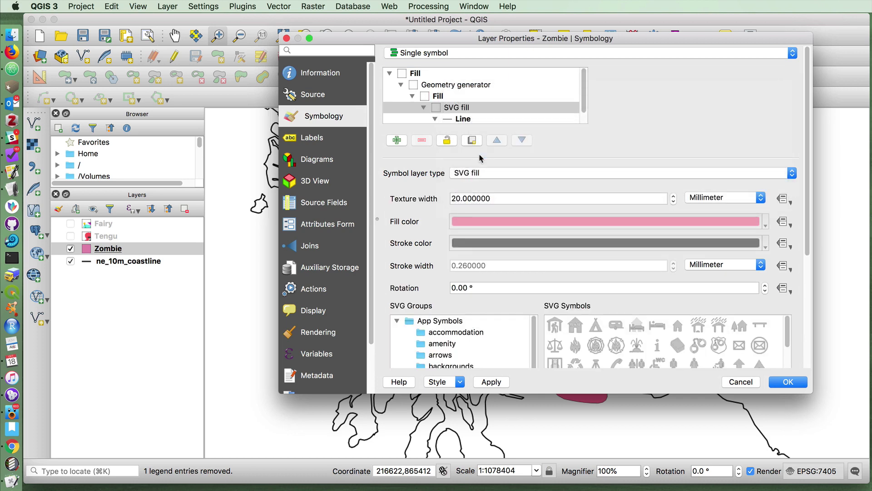
pyautogui.click(725, 198)
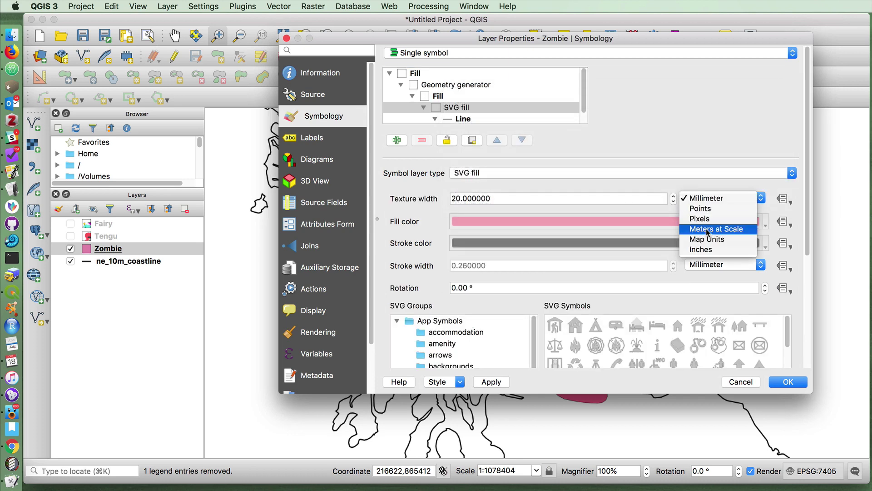
pyautogui.click(700, 218)
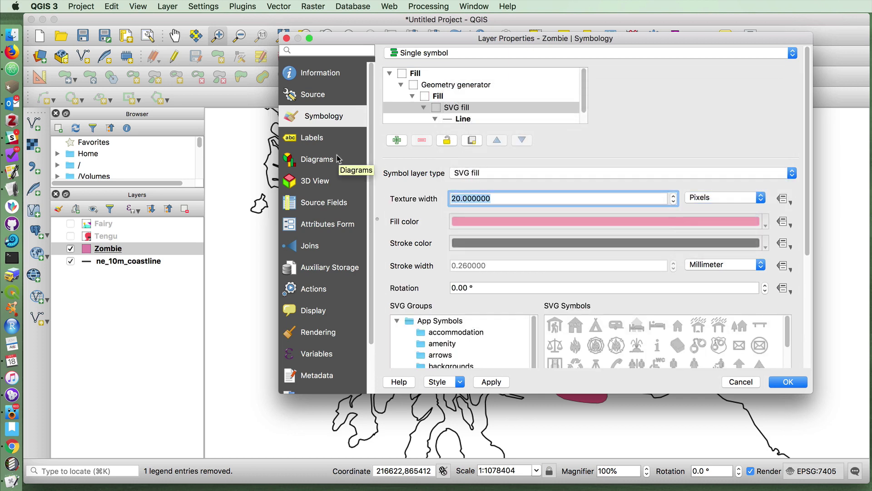
pyautogui.write('50')
pyautogui.press('Tab')
pyautogui.scroll(-5, 422, 246)
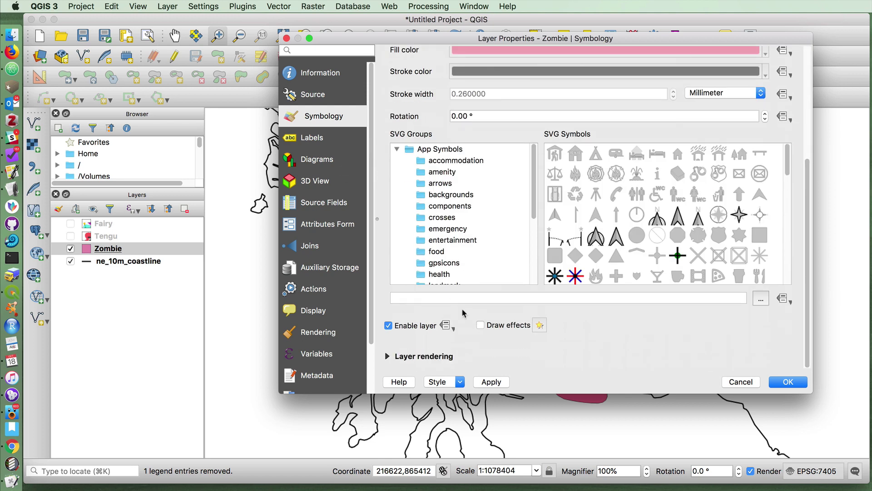
# Choose zombie.svg from QGIS Tutorials as the fill image and close the properties.
pyautogui.click(761, 298)
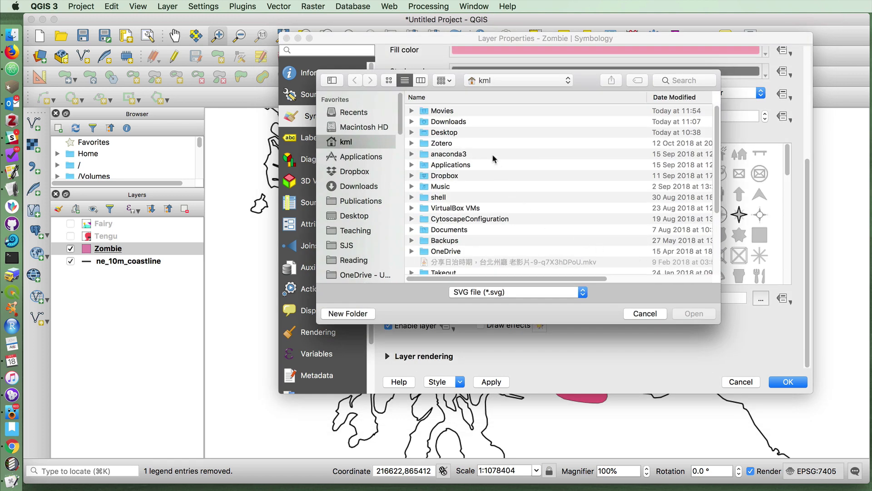
pyautogui.click(486, 81)
pyautogui.click(498, 141)
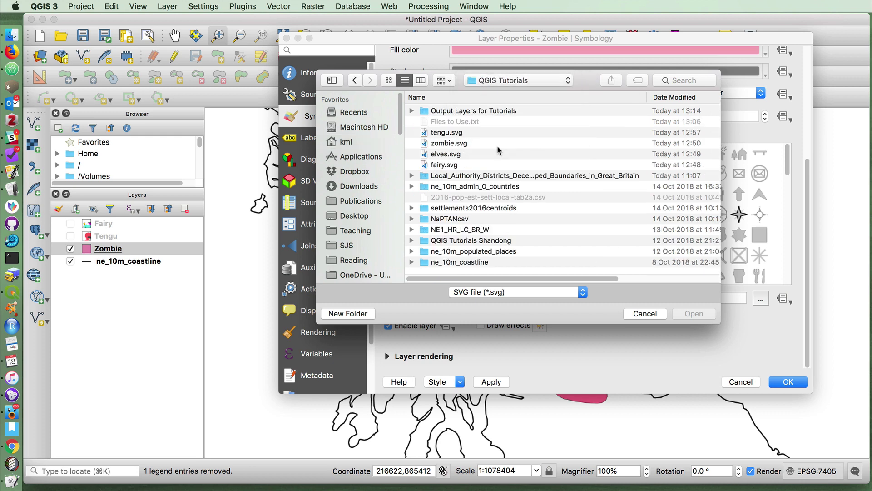
pyautogui.click(438, 143)
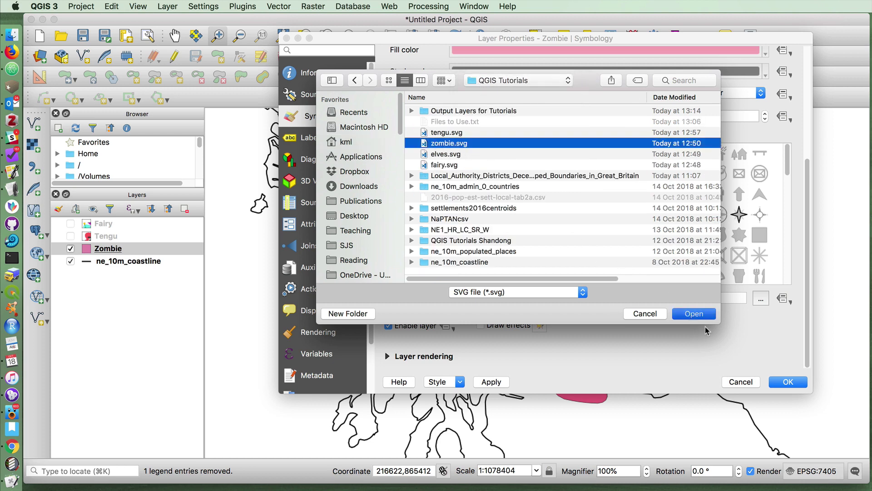
pyautogui.press('Return')
pyautogui.click(785, 383)
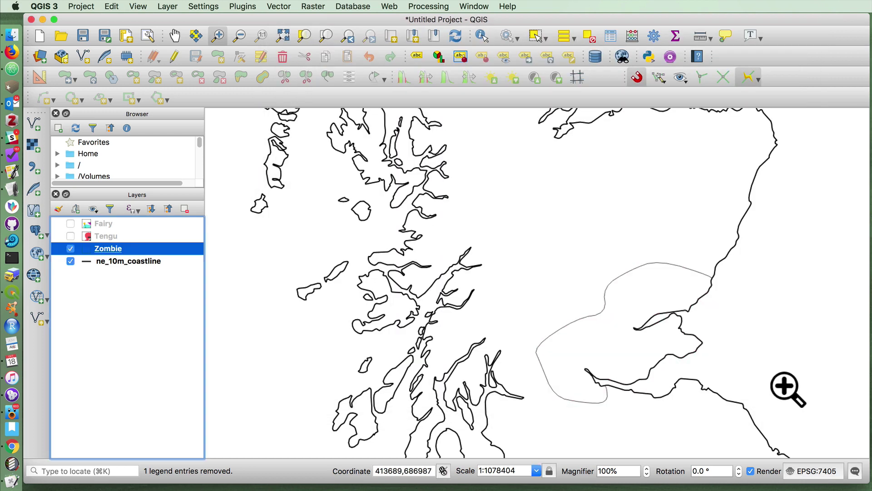
# Reopen Zombie's properties and reselect zombie.svg as the SVG fill image.
pyautogui.rightClick(131, 250)
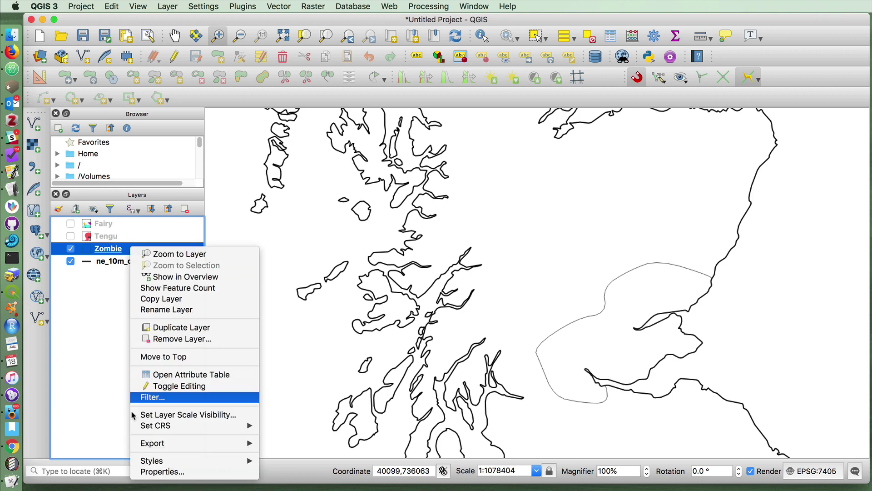
pyautogui.click(164, 471)
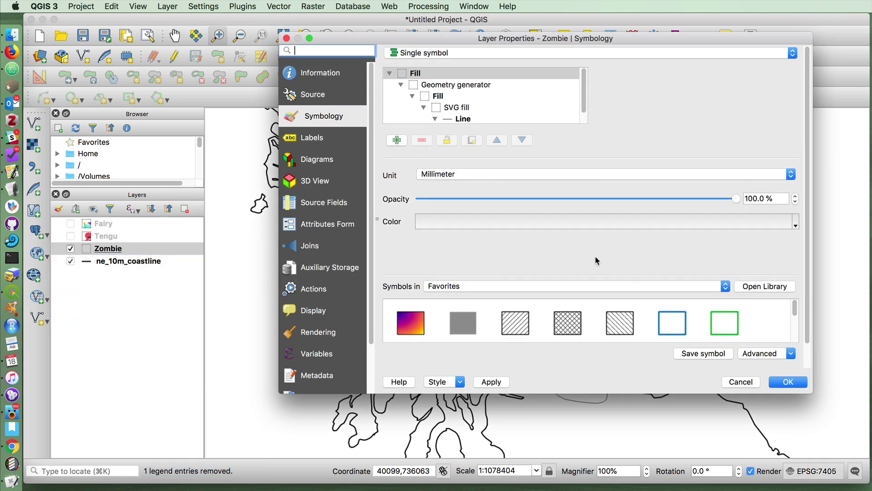
pyautogui.scroll(-2, 594, 257)
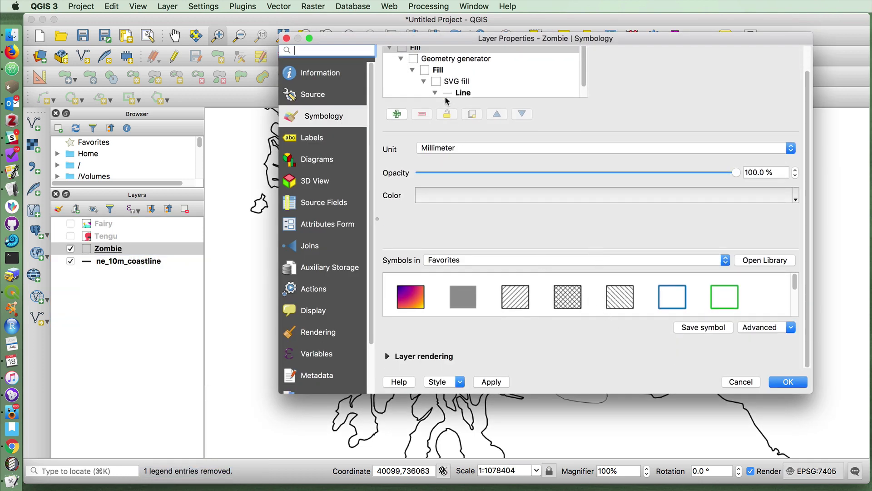
pyautogui.click(451, 80)
pyautogui.scroll(-5, 459, 262)
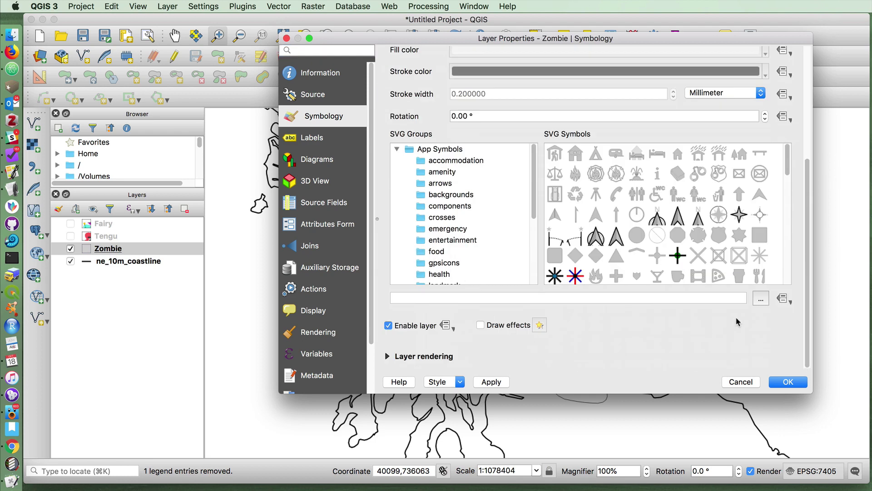
pyautogui.click(761, 299)
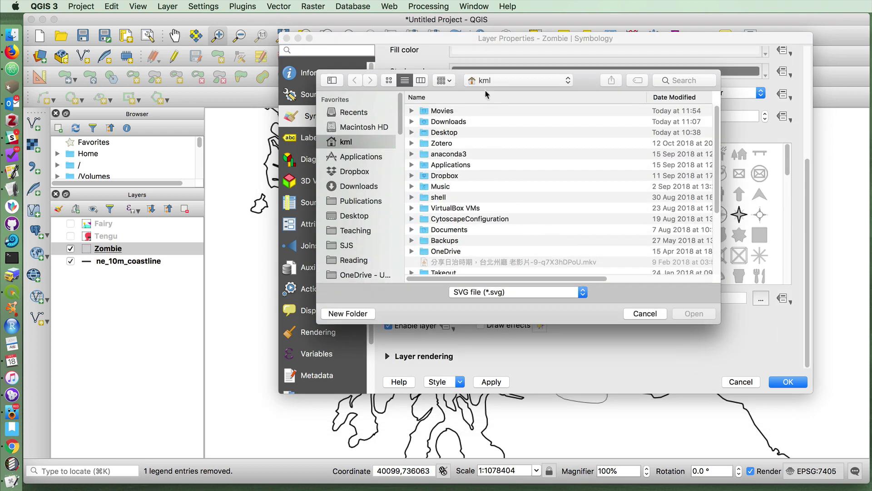
pyautogui.click(484, 81)
pyautogui.click(490, 142)
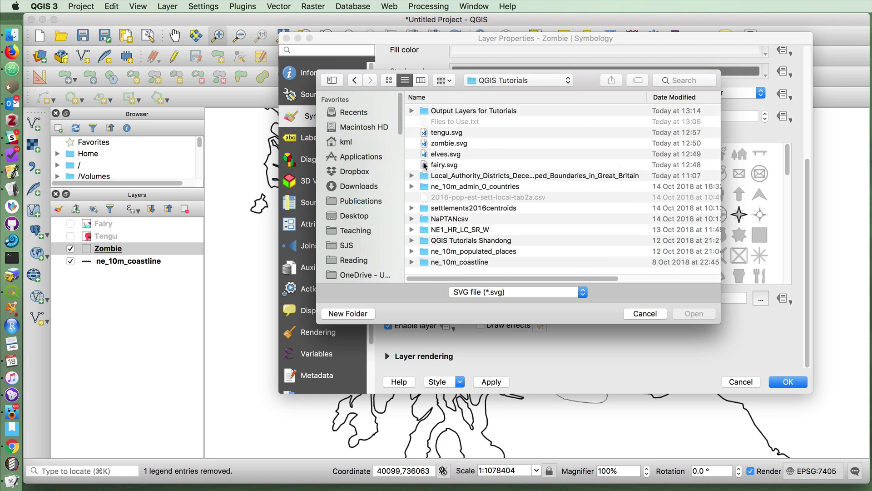
pyautogui.click(425, 143)
pyautogui.click(695, 314)
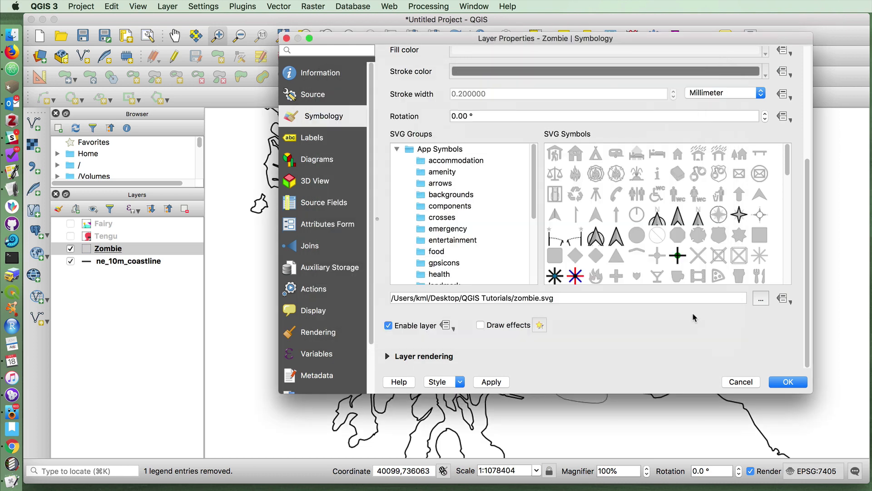
# Trim the Zombie texture width back to 50 and confirm with OK.
pyautogui.scroll(5, 604, 317)
pyautogui.moveTo(491, 199); pyautogui.dragTo(457, 198)
pyautogui.press('BackSpace')
pyautogui.click(788, 381)
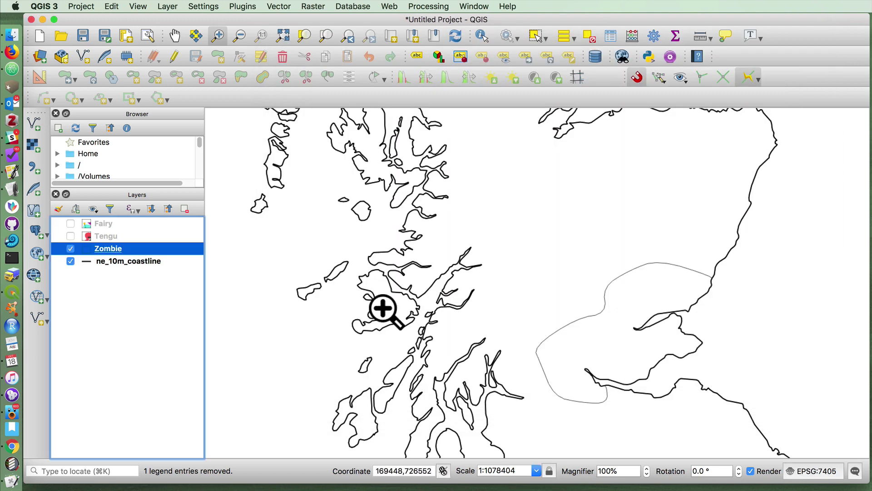
# Switch the Zombie layer's fill to SVG fill and load zombie.svg from the QGIS Tutorials folder.
pyautogui.rightClick(130, 248)
pyautogui.click(190, 471)
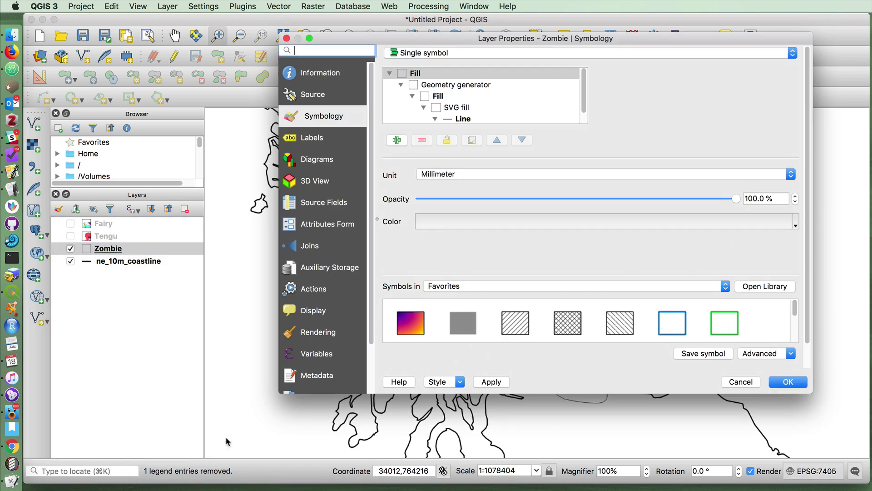
pyautogui.click(451, 109)
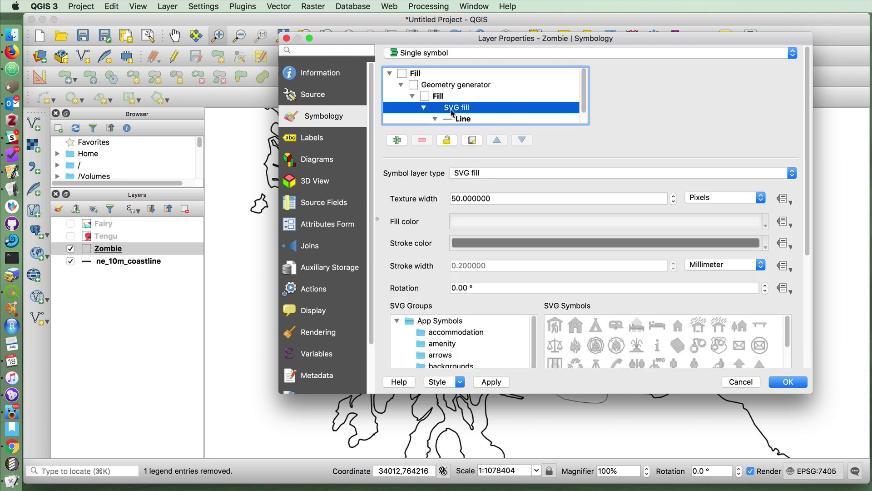
pyautogui.scroll(-5, 423, 203)
pyautogui.scroll(-2, 423, 203)
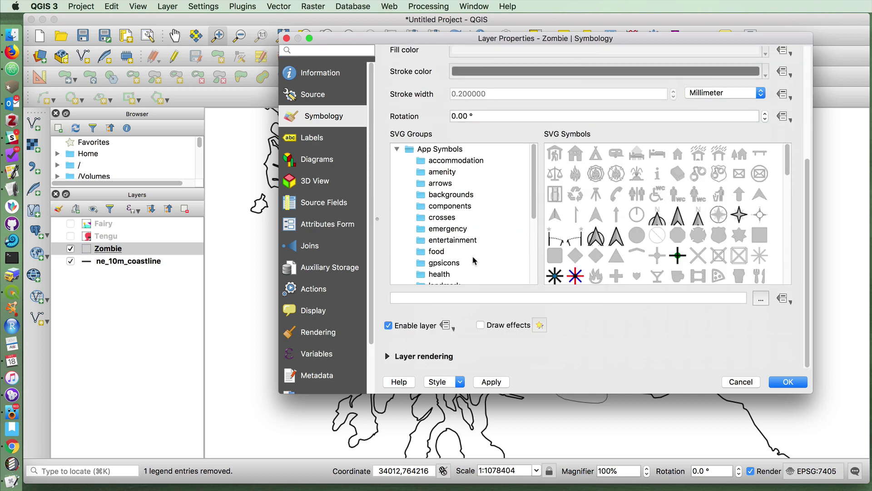
pyautogui.click(757, 298)
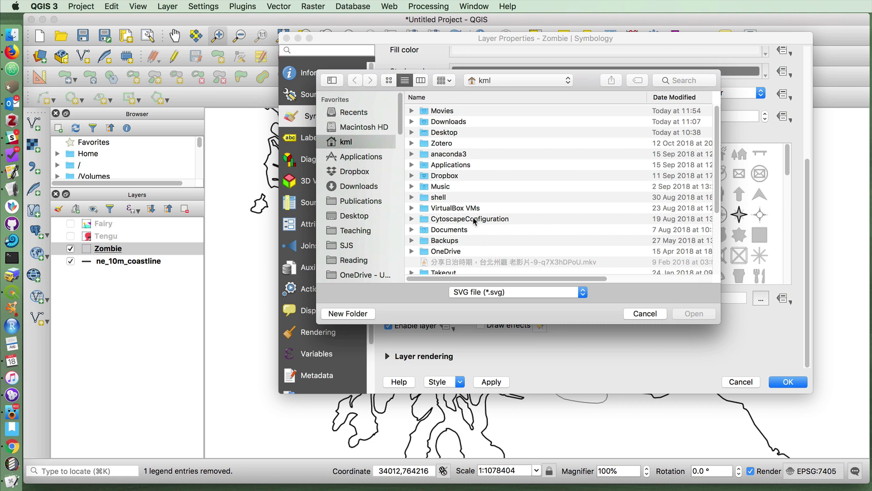
pyautogui.click(485, 81)
pyautogui.click(494, 144)
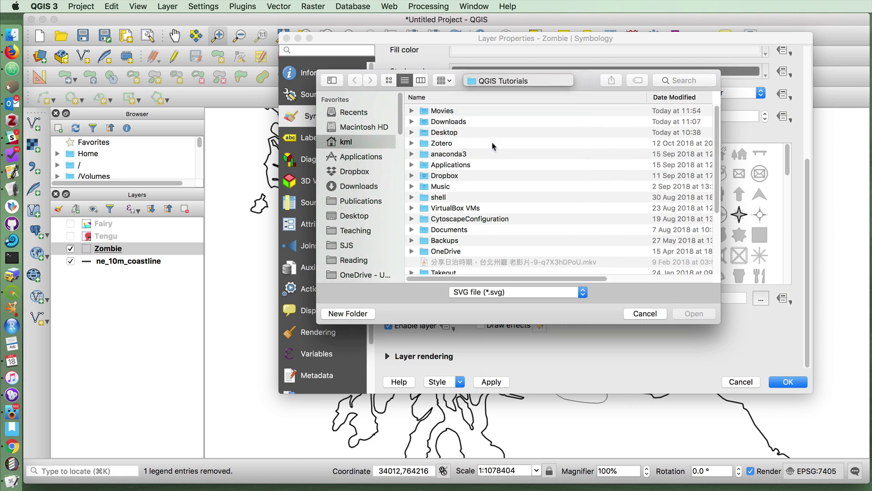
pyautogui.doubleClick(426, 143)
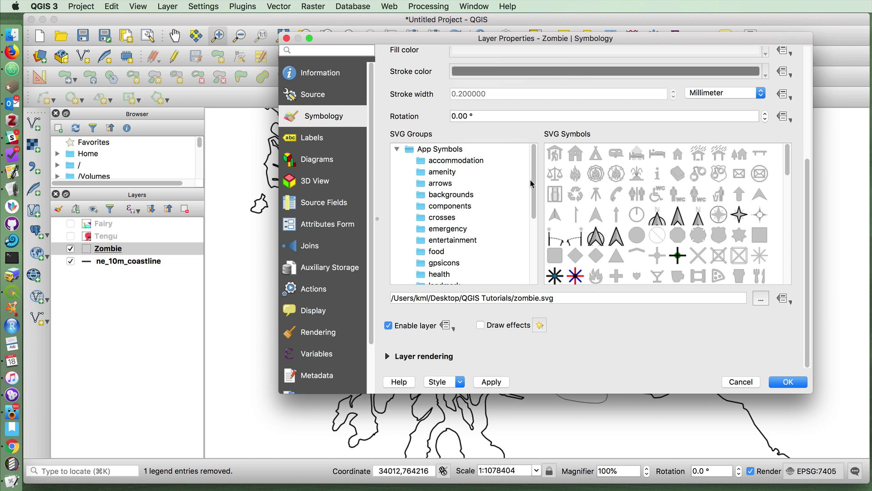
# Browse the User Symbols group and keep Pixels as the SVG texture width unit.
pyautogui.moveTo(531, 183); pyautogui.dragTo(535, 263)
pyautogui.click(486, 279)
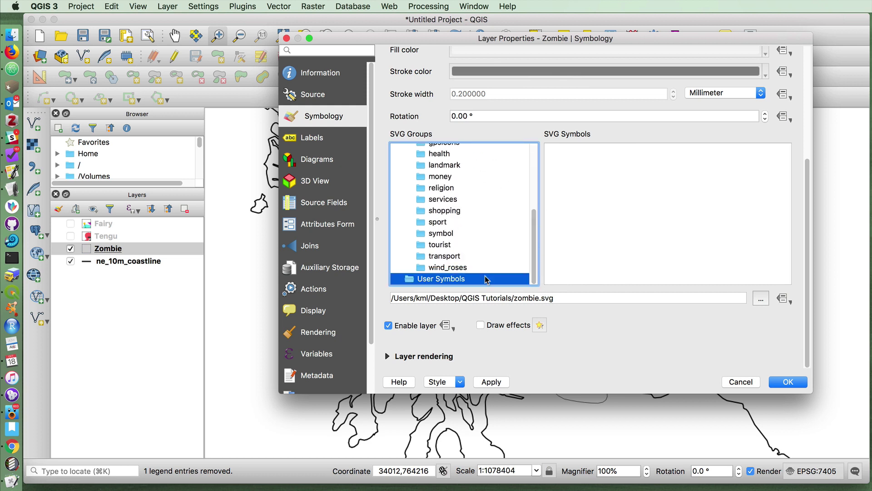
pyautogui.moveTo(532, 257); pyautogui.dragTo(532, 193)
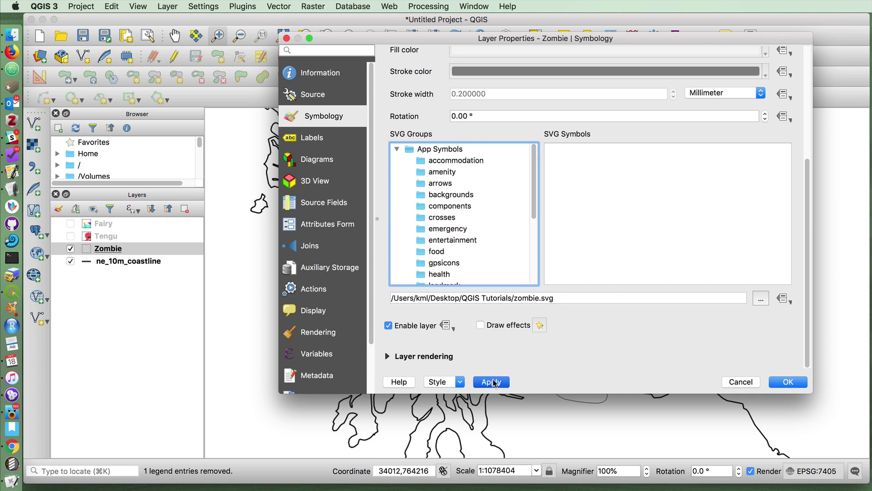
pyautogui.moveTo(382, 39)
pyautogui.mouseDown()
pyautogui.moveTo(564, 92)
pyautogui.moveTo(382, 39)
pyautogui.mouseUp()
pyautogui.scroll(3, 601, 131)
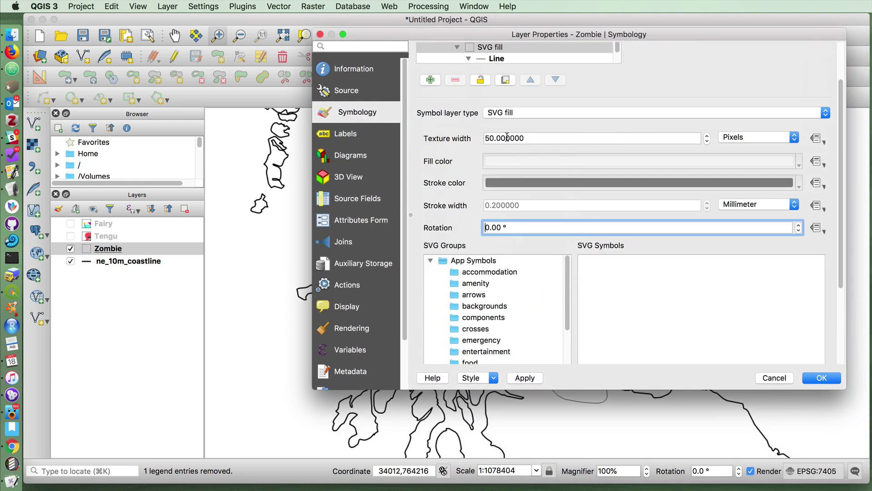
pyautogui.click(503, 136)
pyautogui.click(728, 137)
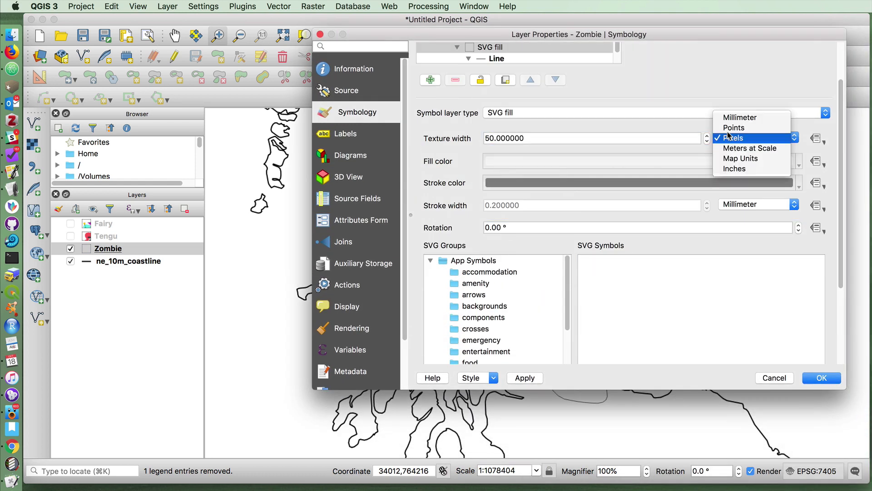
pyautogui.click(731, 139)
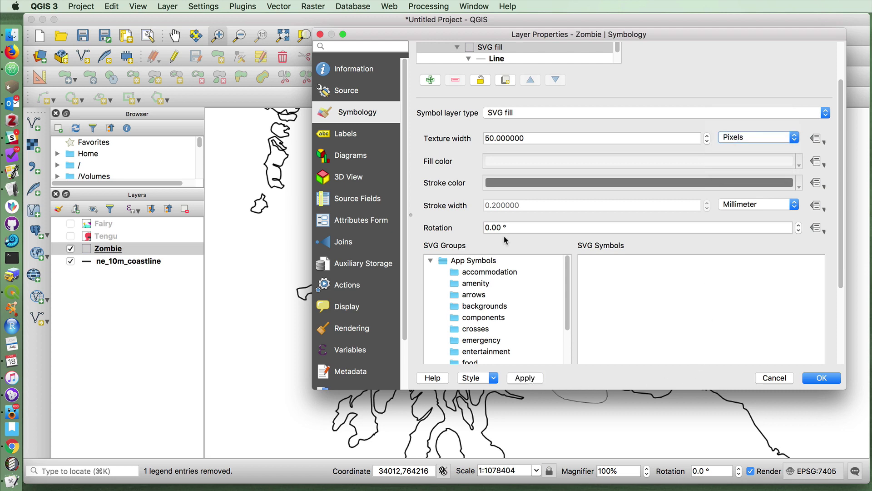
# Reselect QGIS Tutorials/zombie.svg as the fill image, then apply and close the Zombie properties.
pyautogui.moveTo(416, 32); pyautogui.dragTo(402, 17)
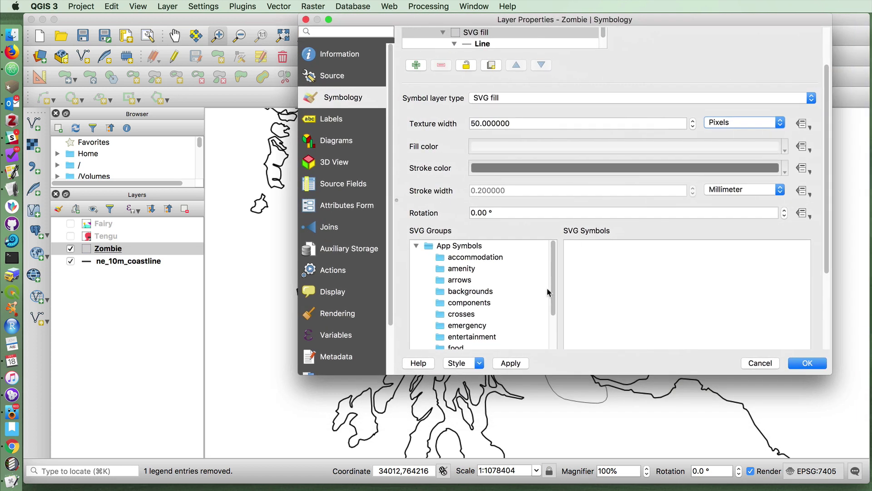
pyautogui.scroll(-10, 536, 295)
pyautogui.click(580, 276)
pyautogui.click(778, 281)
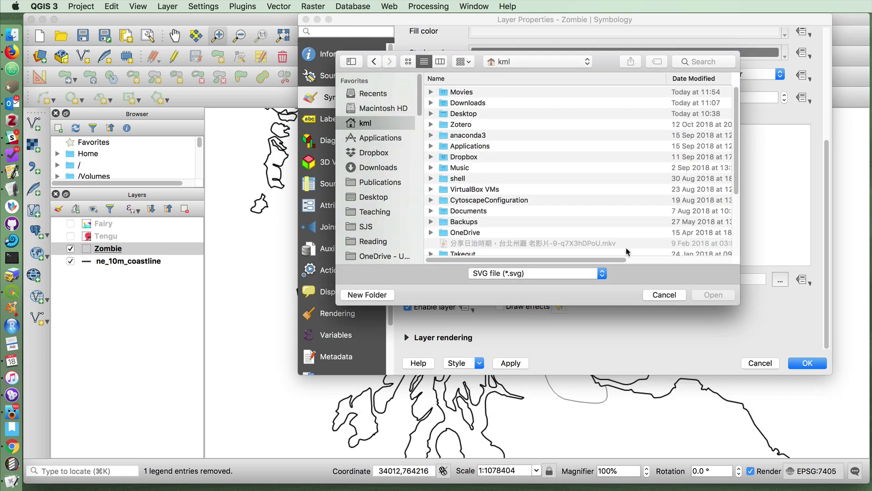
pyautogui.scroll(-5, 473, 210)
pyautogui.click(512, 62)
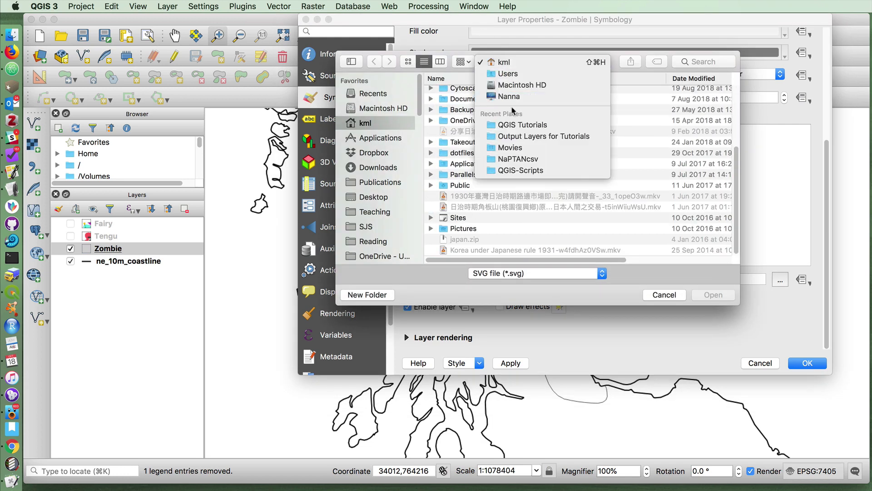
pyautogui.click(512, 127)
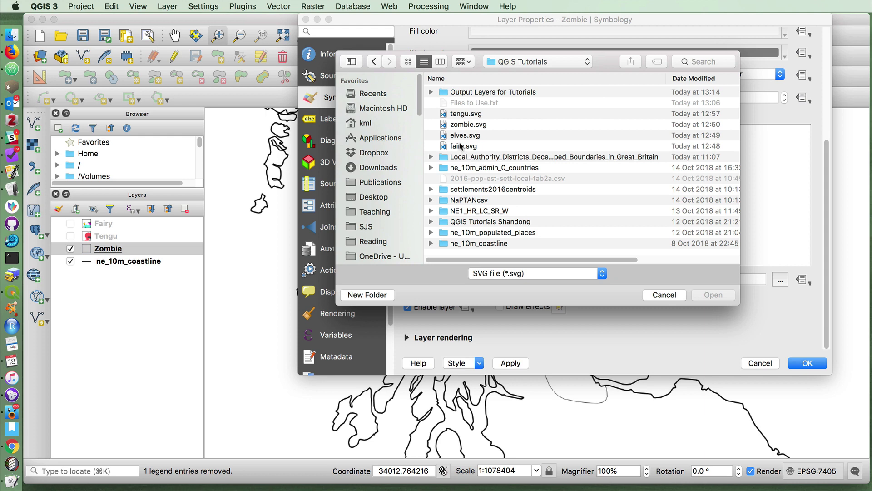
pyautogui.doubleClick(465, 124)
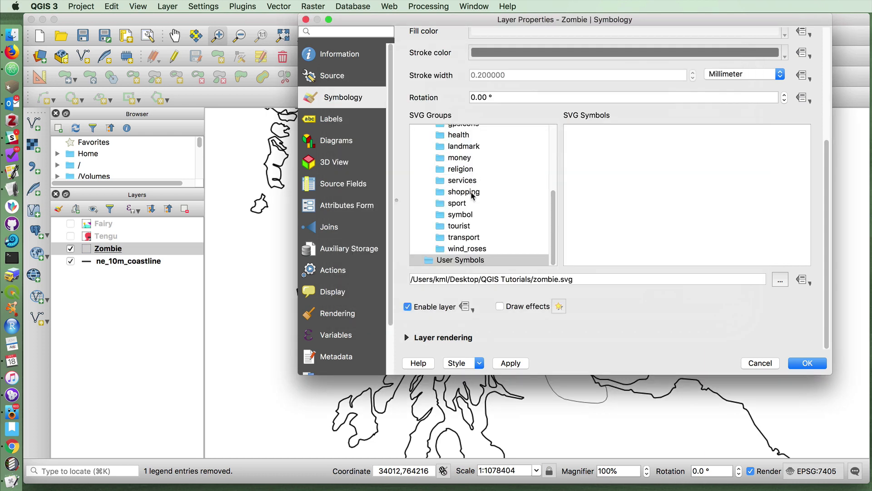
pyautogui.click(509, 363)
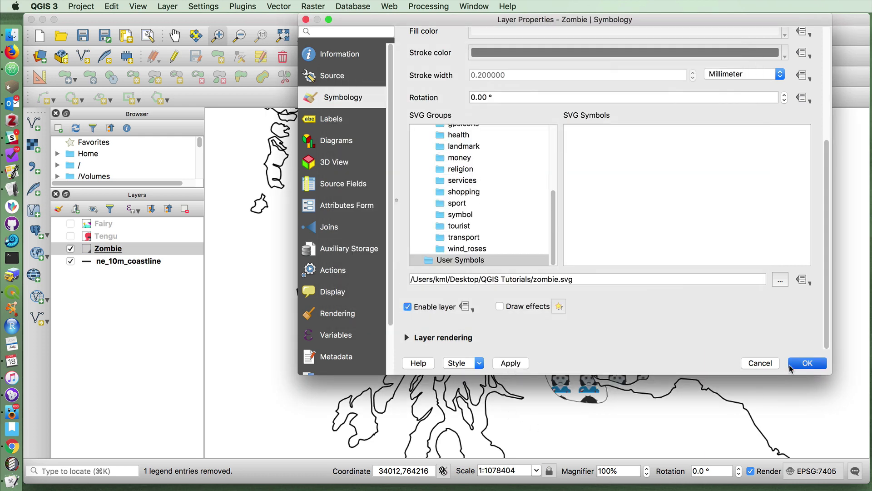
pyautogui.click(807, 363)
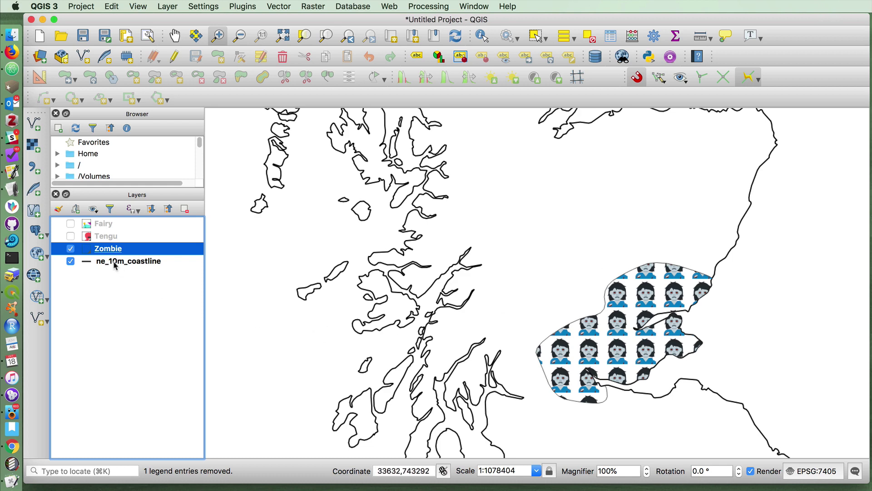
# Toggle the Fairy, Tengu and Zombie layers, finishing with all three visible over the coastline.
pyautogui.click(71, 235)
pyautogui.click(71, 224)
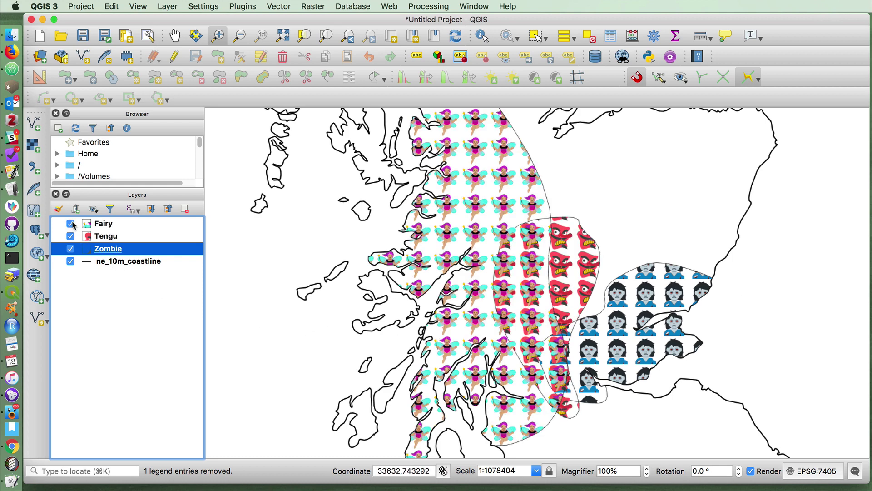
pyautogui.click(71, 223)
pyautogui.click(71, 235)
pyautogui.click(70, 248)
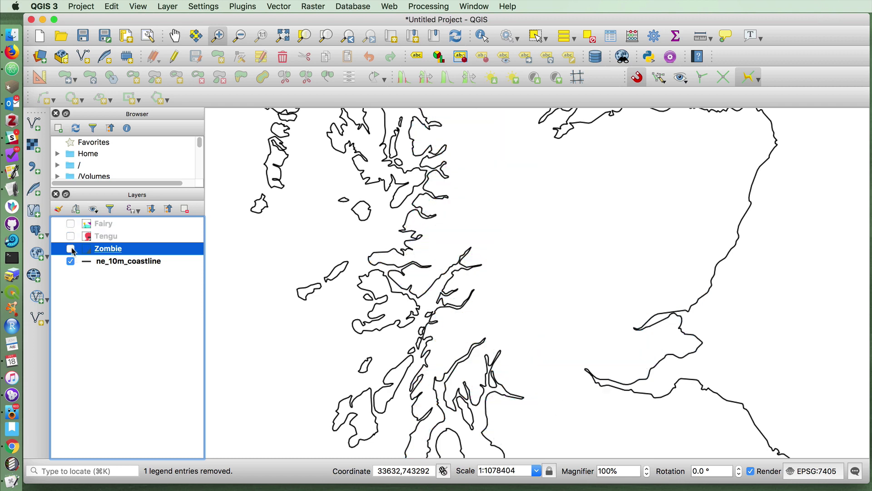
pyautogui.click(71, 248)
pyautogui.click(71, 235)
pyautogui.click(70, 223)
pyautogui.click(70, 223)
pyautogui.click(70, 236)
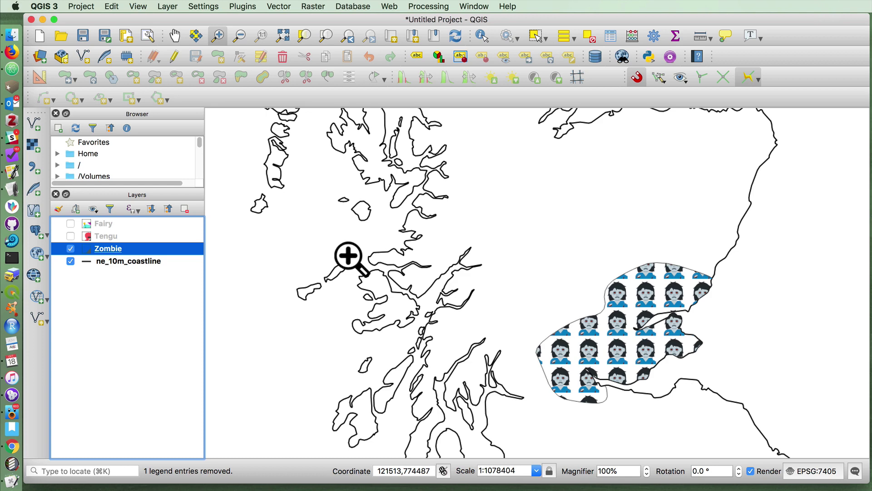
pyautogui.click(71, 237)
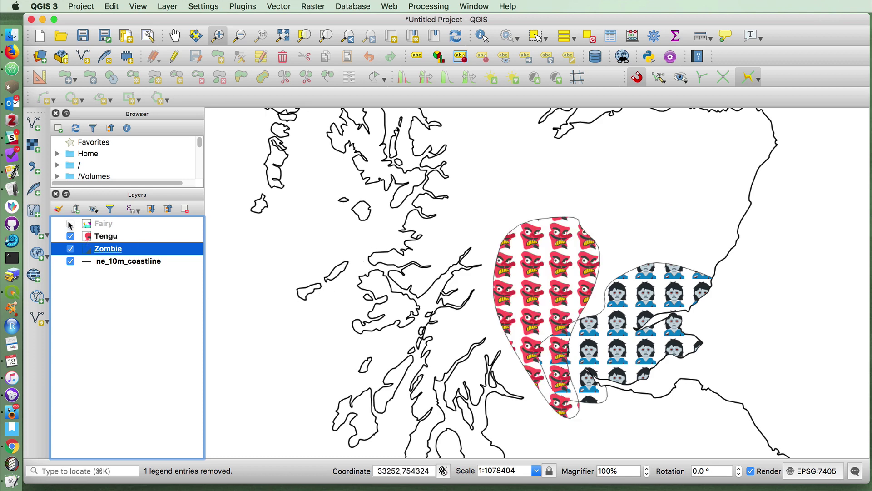
pyautogui.click(70, 224)
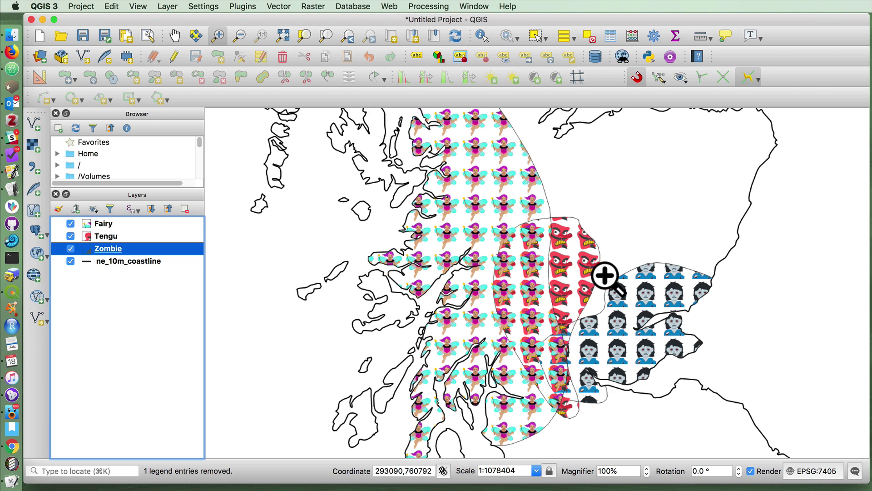
# Zoom out once with the Zoom Out tool so all of Scotland shows.
pyautogui.click(239, 36)
pyautogui.click(502, 244)
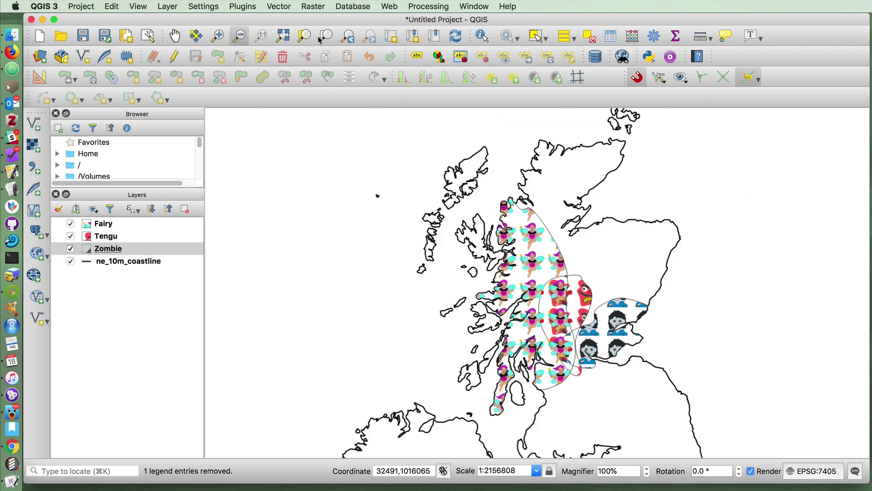
pyautogui.click(279, 6)
pyautogui.click(279, 5)
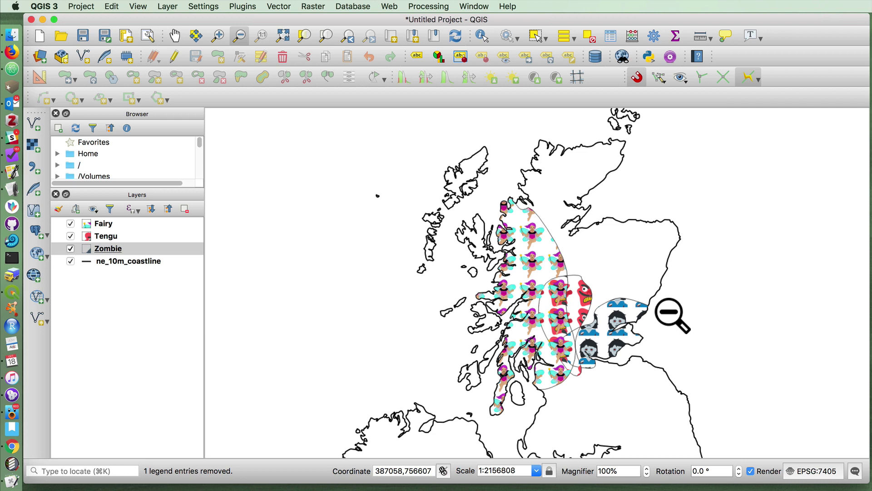
# Run the Clip tool with Fairy as input and Tengu as clip layer, in the background.
pyautogui.click(285, 6)
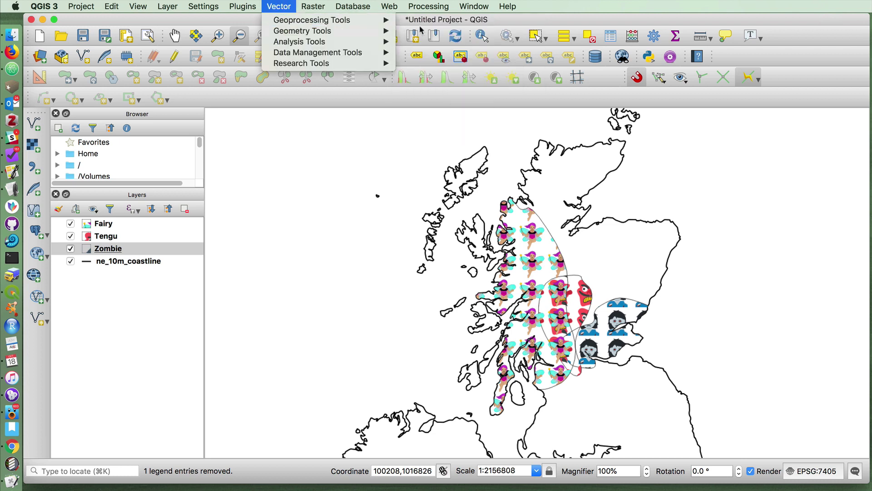
pyautogui.moveTo(393, 20)
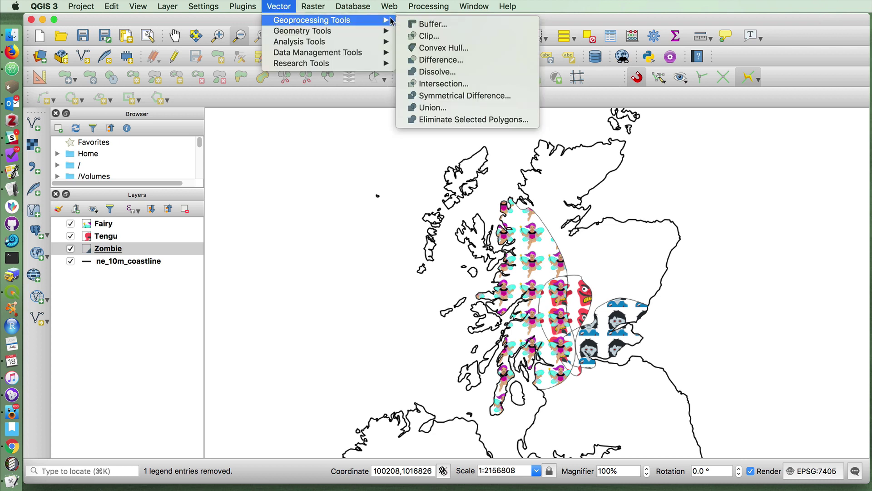
pyautogui.click(429, 37)
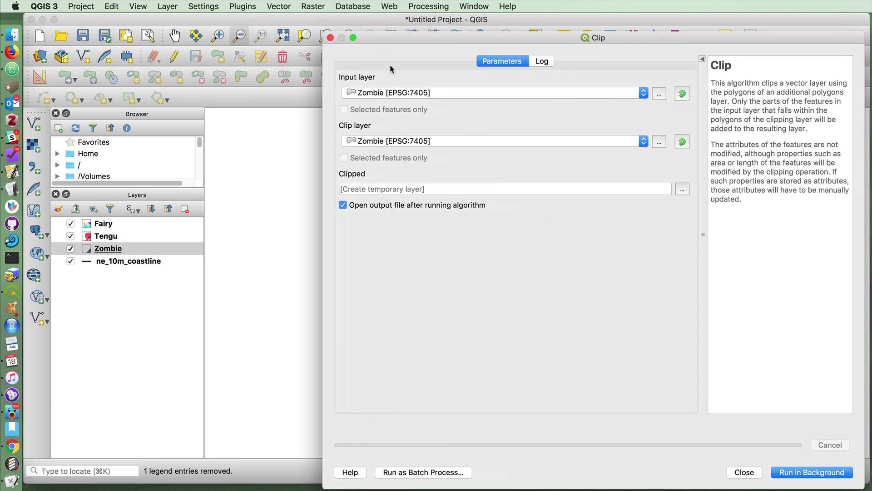
pyautogui.click(388, 93)
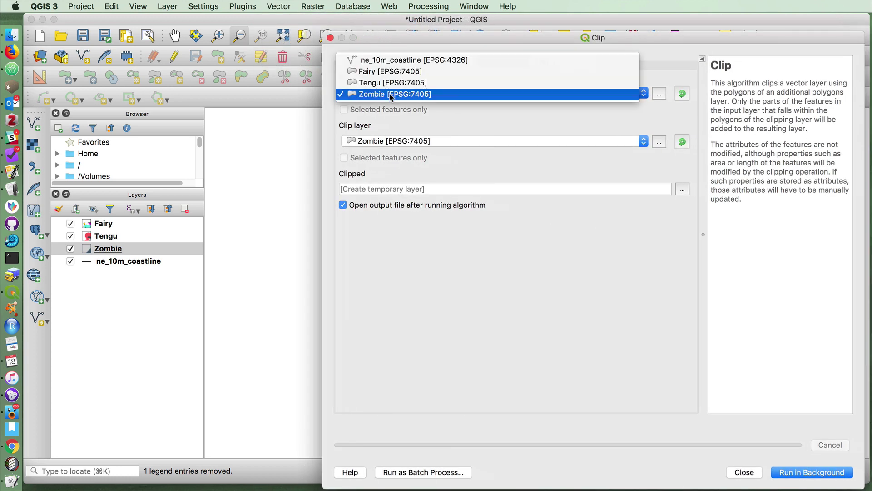
pyautogui.click(384, 73)
pyautogui.click(384, 141)
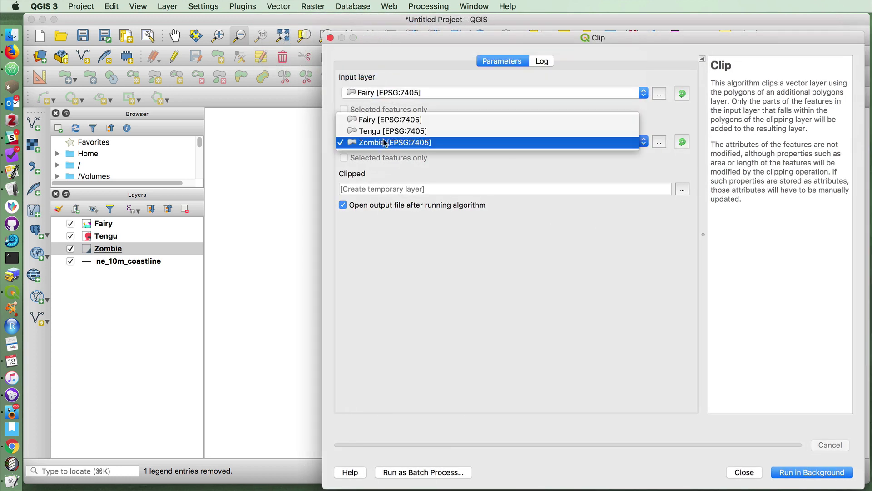
pyautogui.click(387, 131)
pyautogui.moveTo(376, 38); pyautogui.dragTo(308, 37)
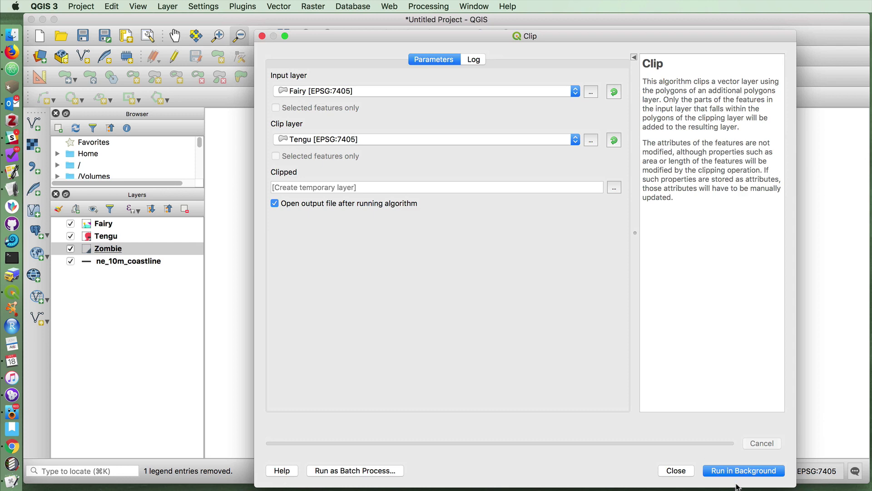
pyautogui.click(728, 471)
pyautogui.click(688, 471)
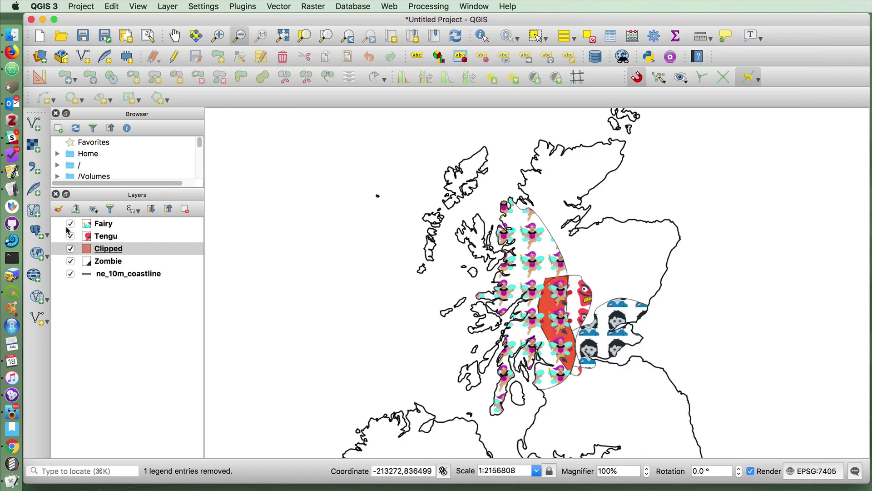
# Toggle layer visibility, ending with Fairy and Tengu hidden and Zombie and Clipped shown.
pyautogui.click(71, 261)
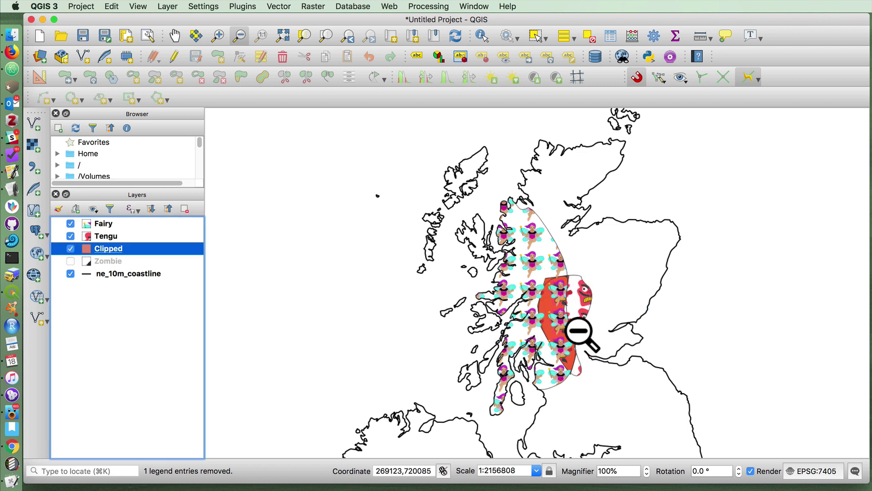
pyautogui.click(70, 235)
pyautogui.click(71, 224)
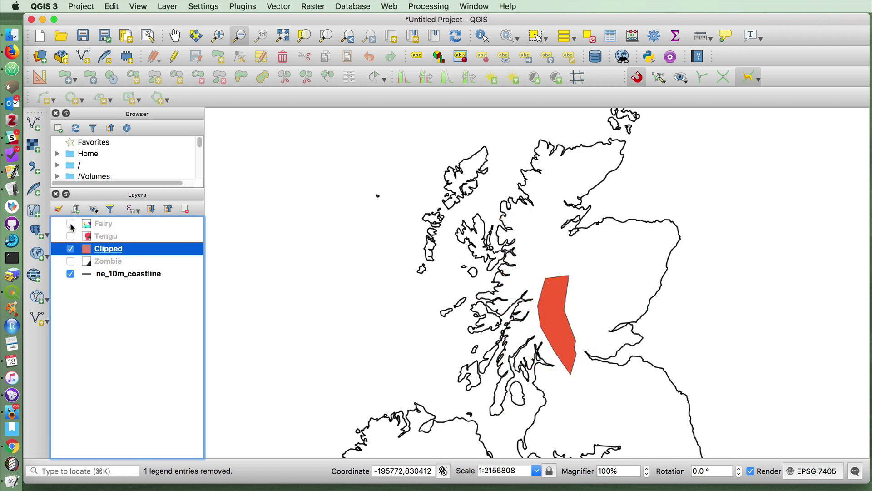
pyautogui.click(70, 223)
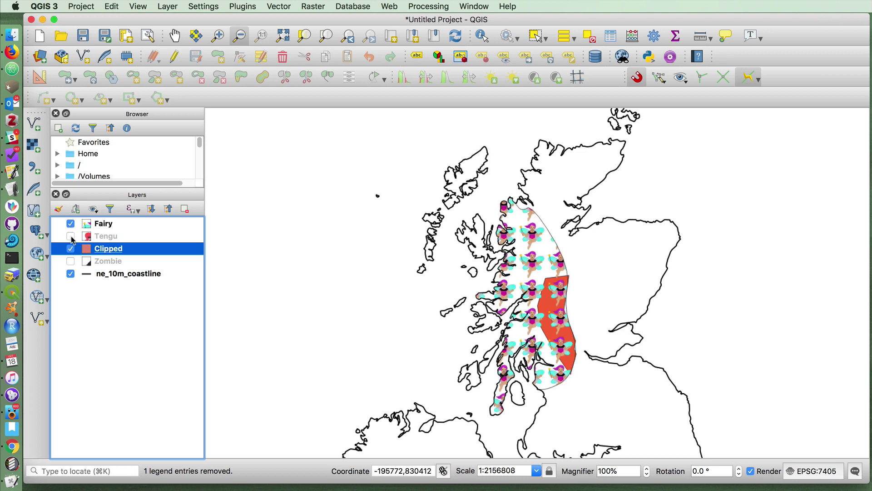
pyautogui.click(70, 236)
pyautogui.click(70, 236)
pyautogui.click(70, 224)
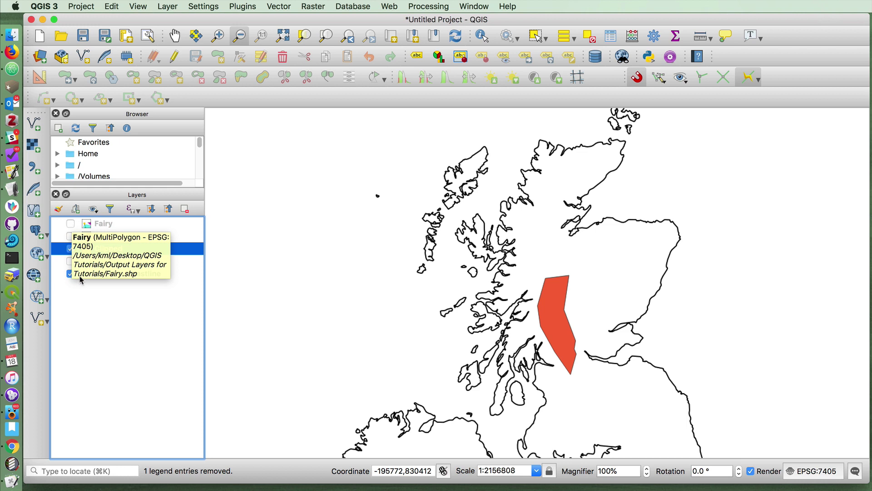
pyautogui.click(70, 261)
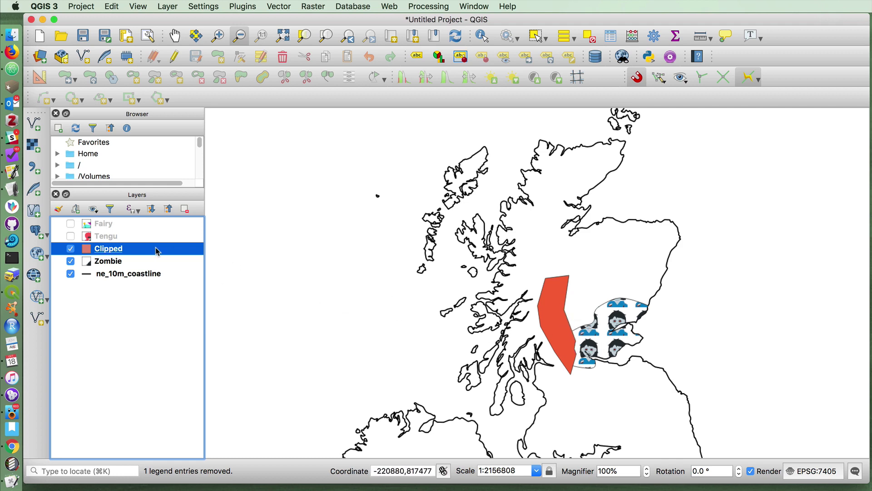
# Clip the red Clipped layer by Zombie, creating a purple Clipped layer.
pyautogui.click(278, 6)
pyautogui.moveTo(318, 20)
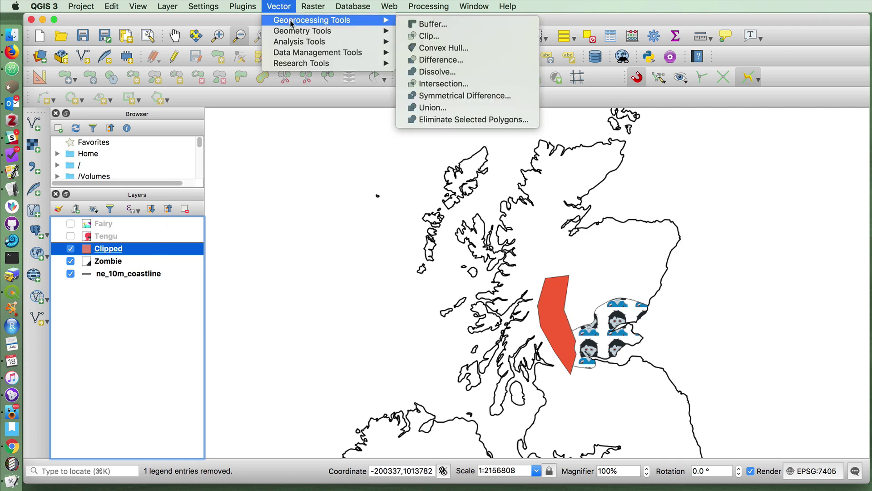
pyautogui.click(428, 36)
pyautogui.click(322, 91)
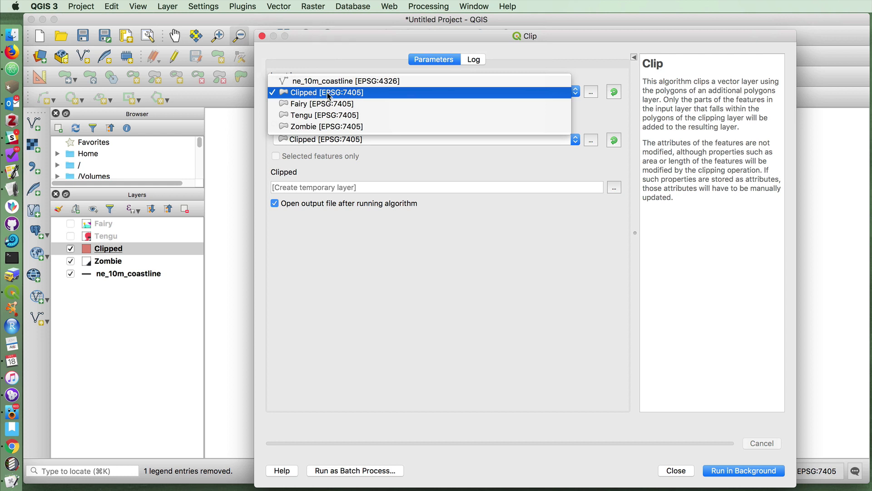
pyautogui.click(329, 92)
pyautogui.click(320, 139)
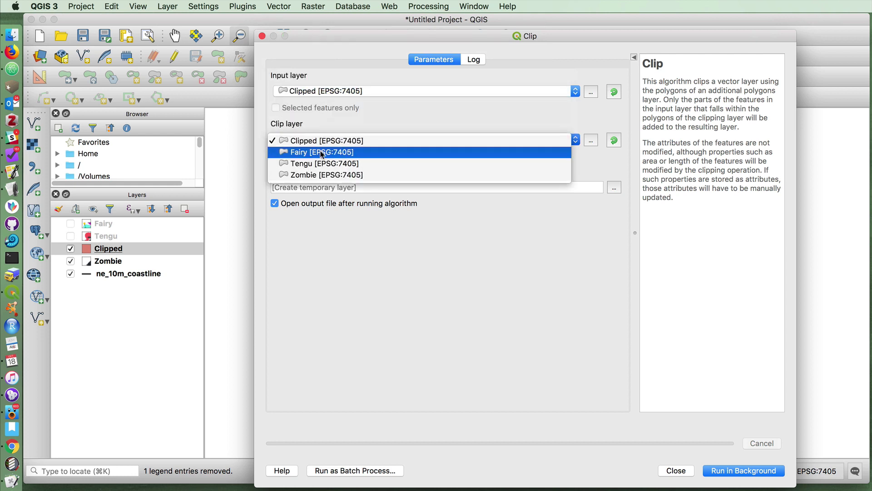
pyautogui.click(329, 174)
pyautogui.click(723, 467)
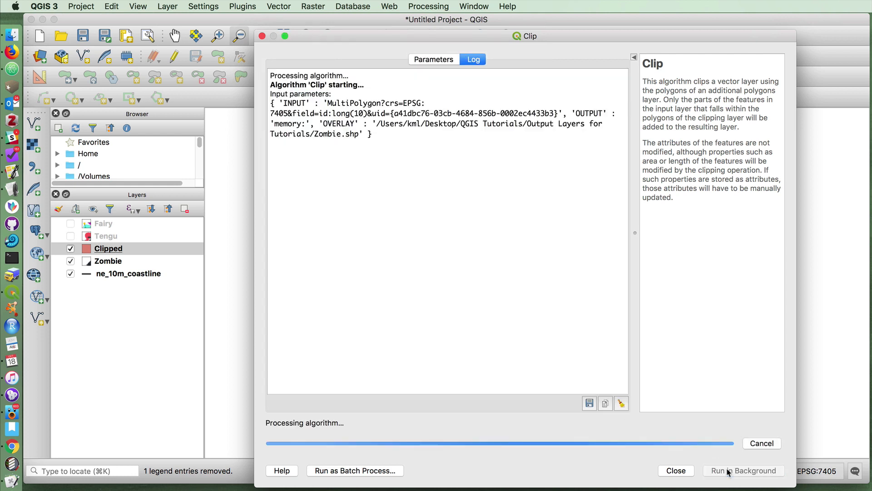
pyautogui.click(676, 470)
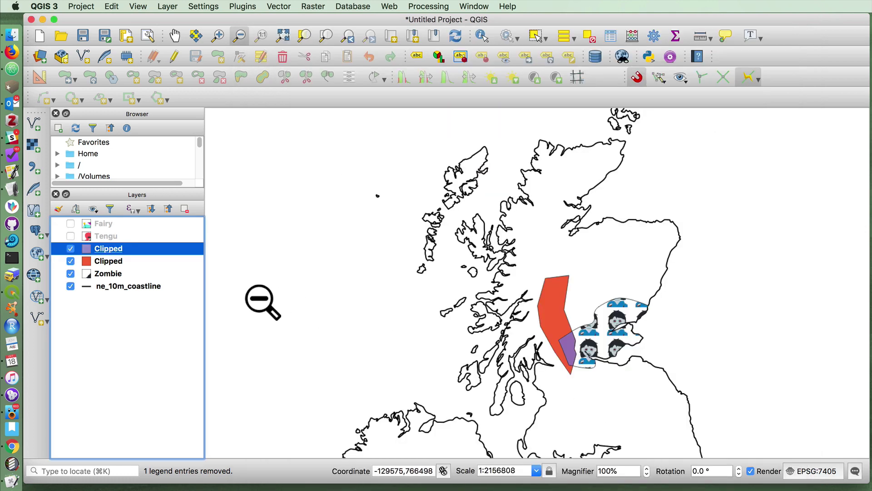
# Hide both Clipped layers and Zombie so only the coastline remains visible.
pyautogui.click(70, 249)
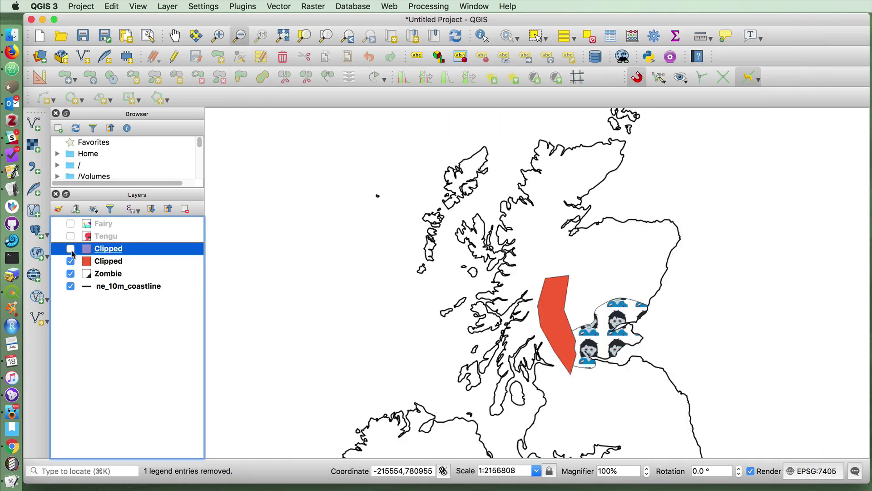
pyautogui.click(71, 249)
pyautogui.click(70, 261)
pyautogui.click(70, 274)
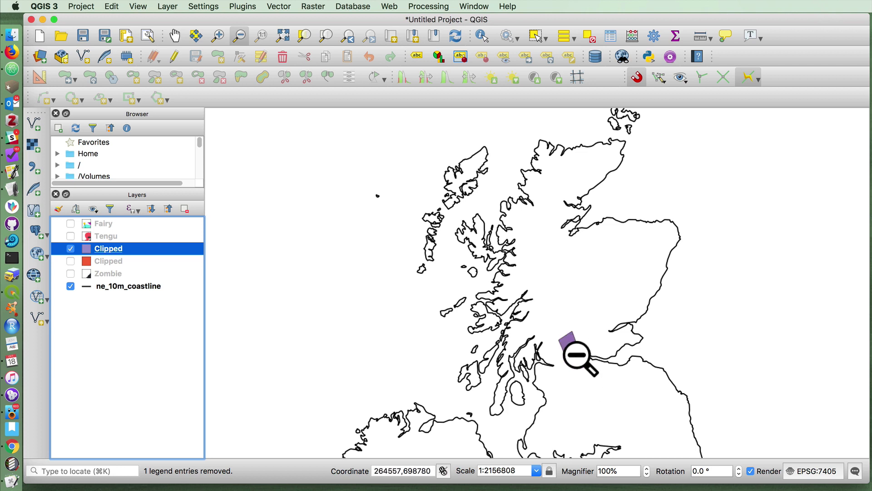
pyautogui.click(71, 249)
pyautogui.click(71, 262)
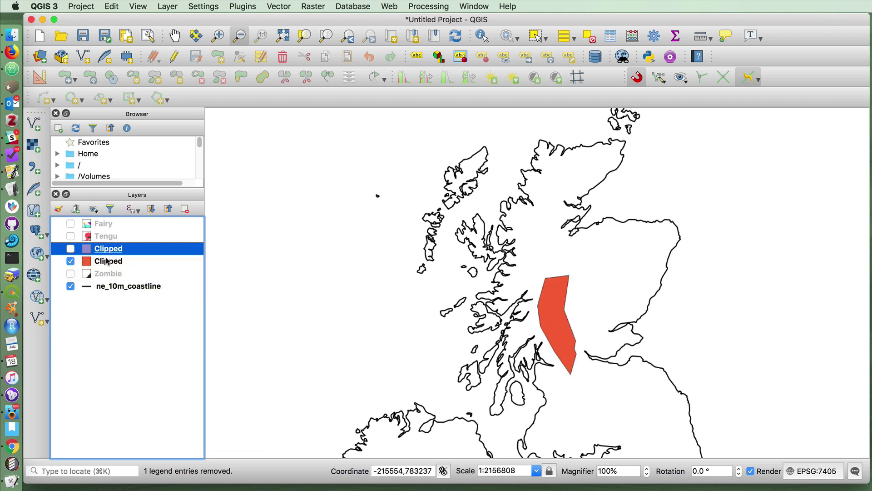
pyautogui.click(71, 249)
pyautogui.click(72, 261)
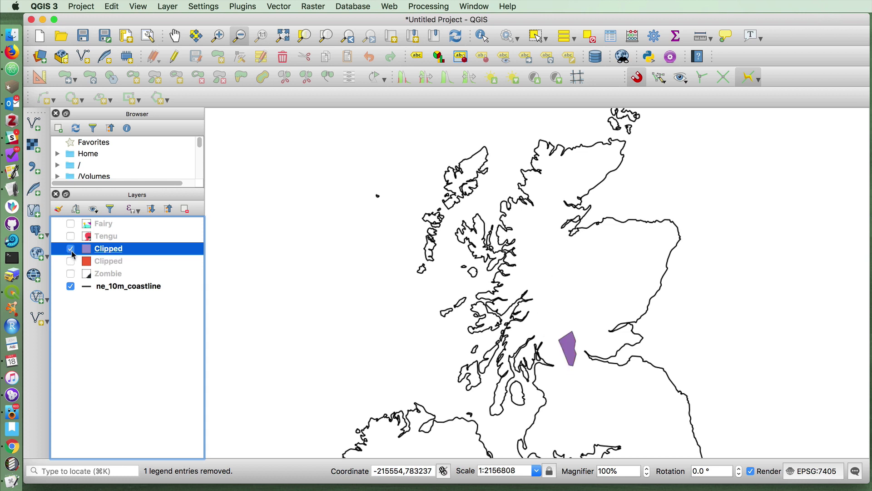
pyautogui.click(71, 249)
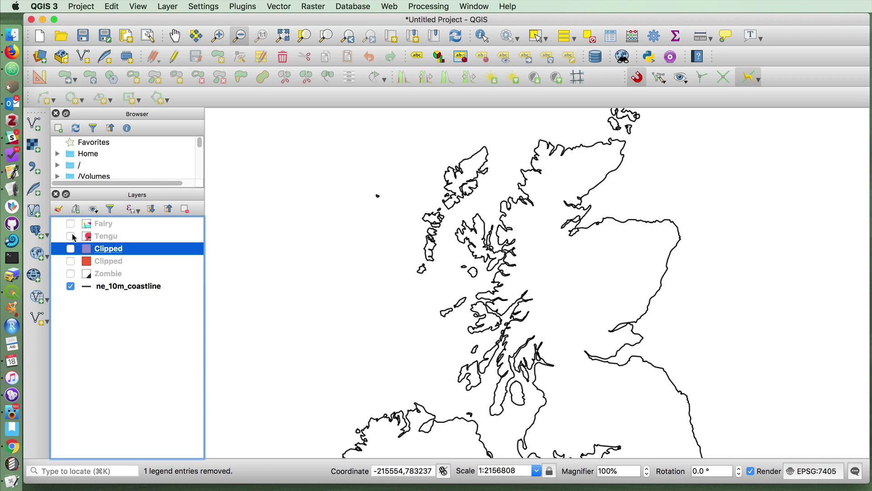
# Turn Tengu, Fairy and Zombie back on and select the Fairy layer.
pyautogui.click(69, 236)
pyautogui.click(71, 224)
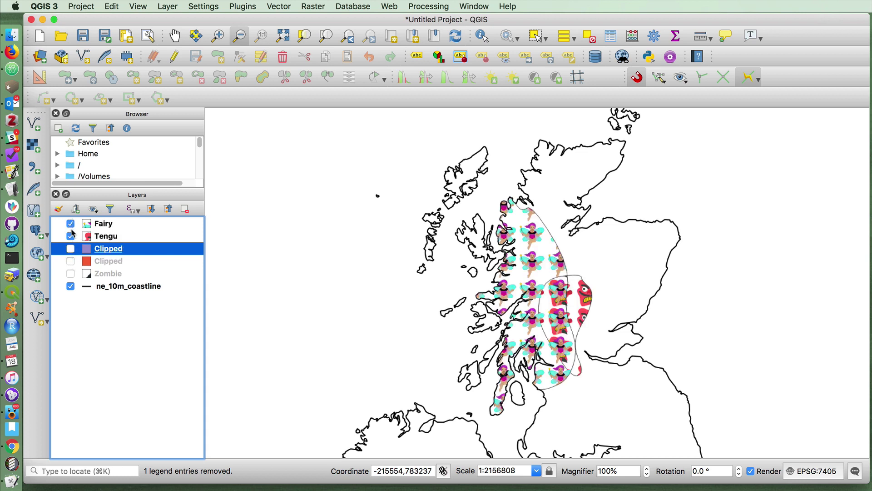
pyautogui.click(70, 274)
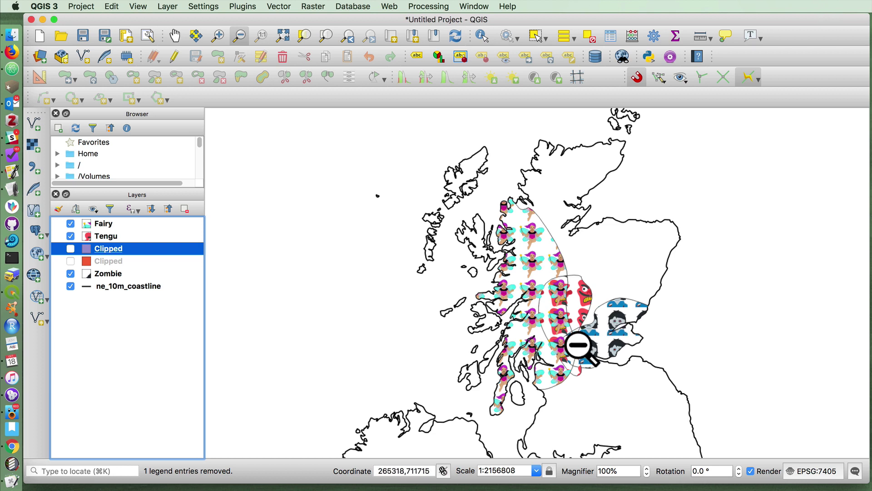
pyautogui.click(124, 227)
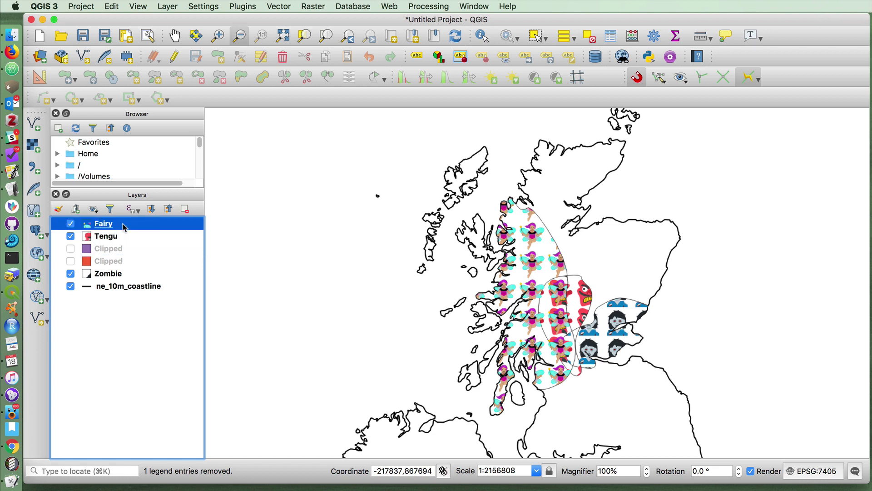
# Run Difference with Fairy as input and Tengu subtracted, then hide Tengu and Fairy.
pyautogui.click(275, 5)
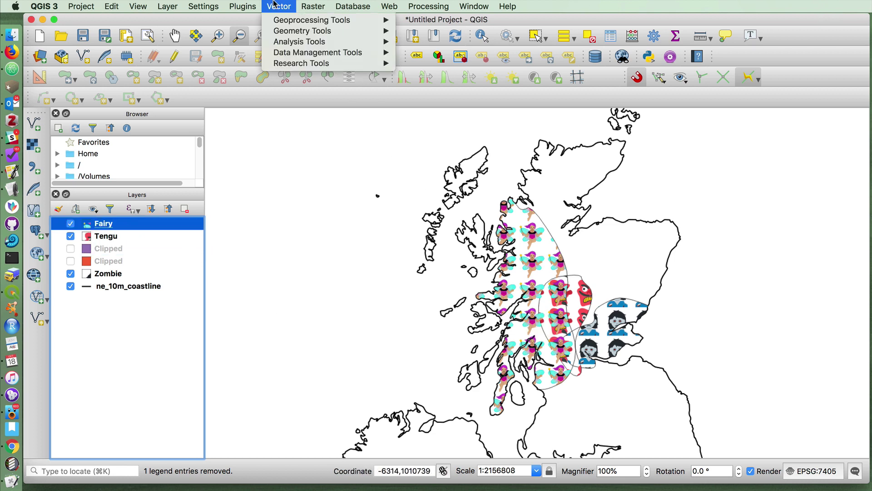
pyautogui.moveTo(294, 25)
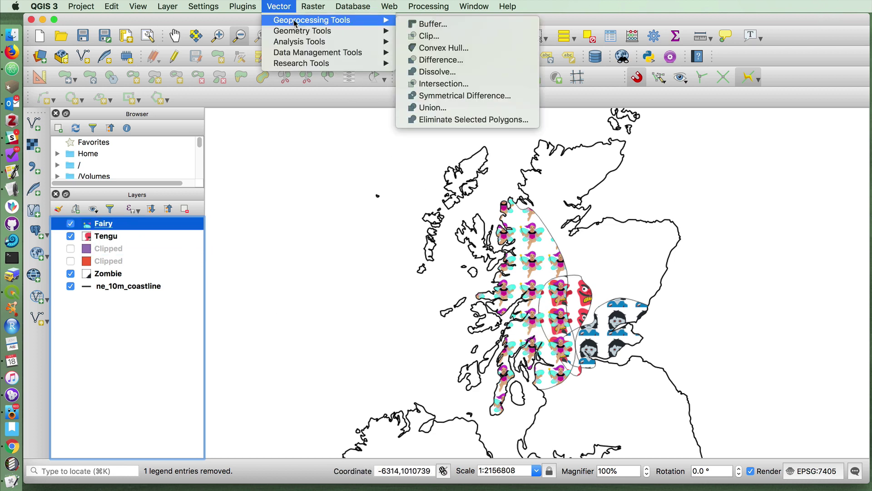
pyautogui.click(424, 61)
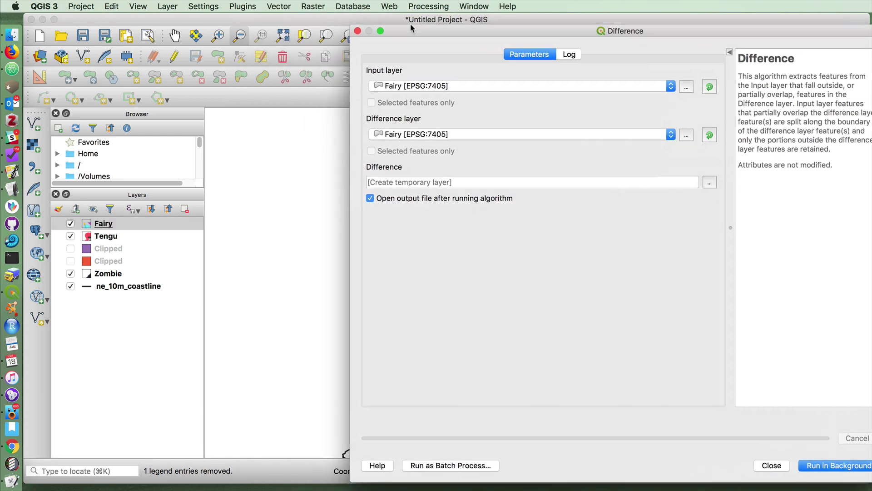
pyautogui.moveTo(410, 28); pyautogui.dragTo(413, 28)
pyautogui.click(417, 134)
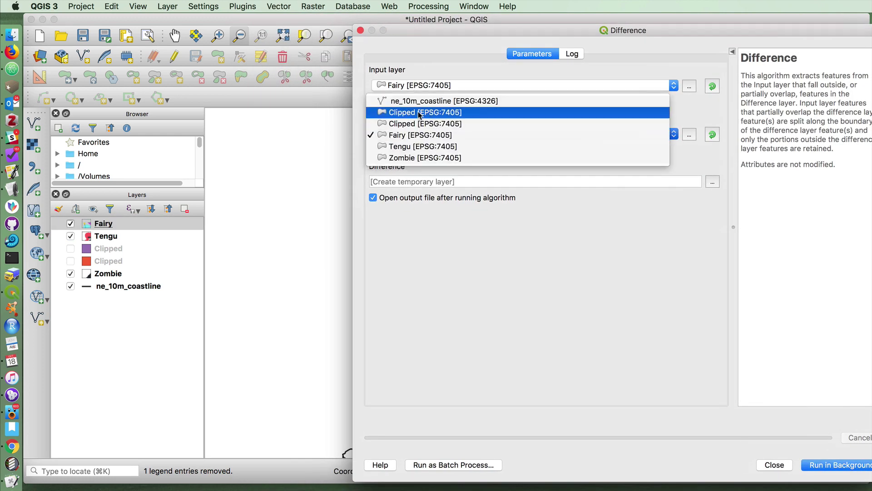
pyautogui.click(424, 147)
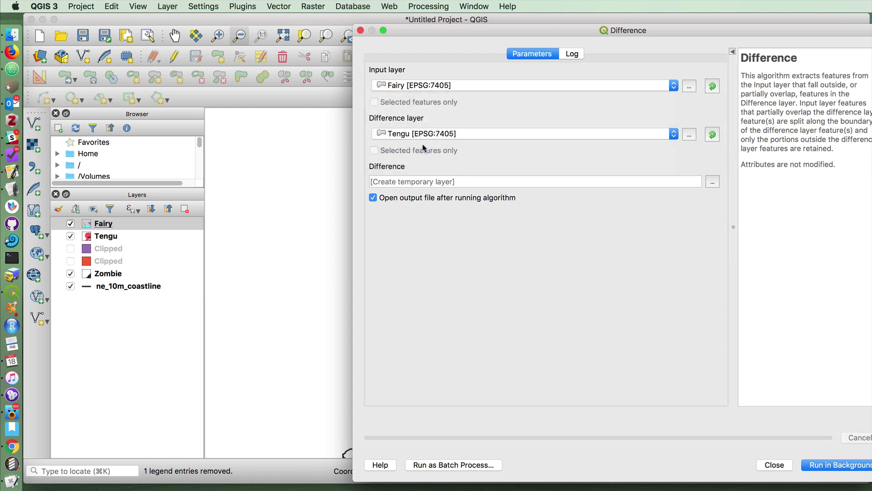
pyautogui.click(833, 465)
pyautogui.click(774, 464)
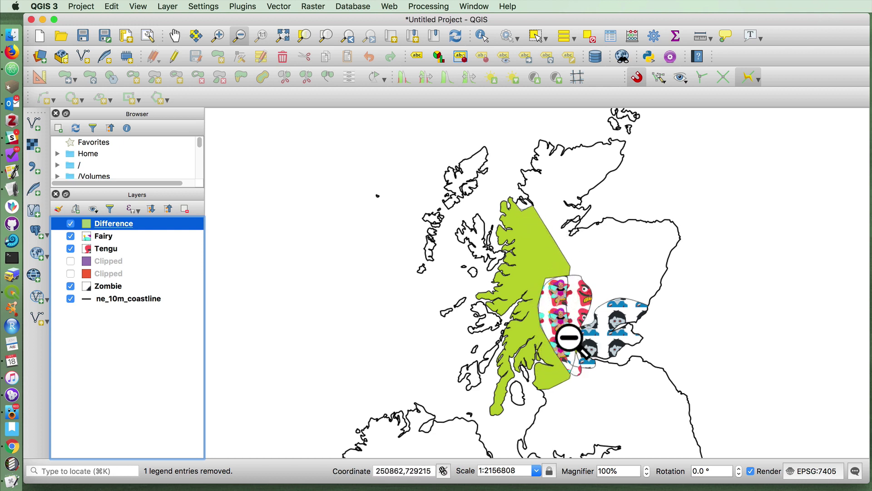
pyautogui.click(70, 249)
pyautogui.click(71, 236)
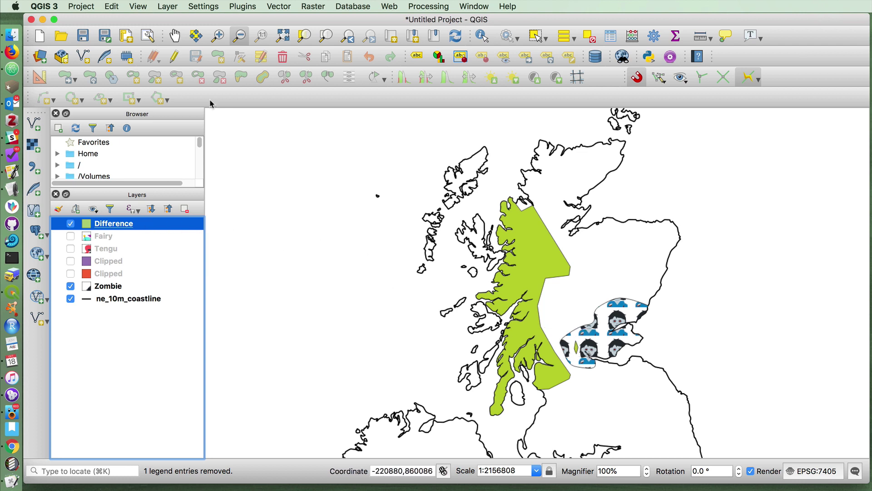
# Run Difference on the green Difference layer with Zombie subtracted, producing a pink Difference layer.
pyautogui.click(245, 6)
pyautogui.moveTo(277, 4)
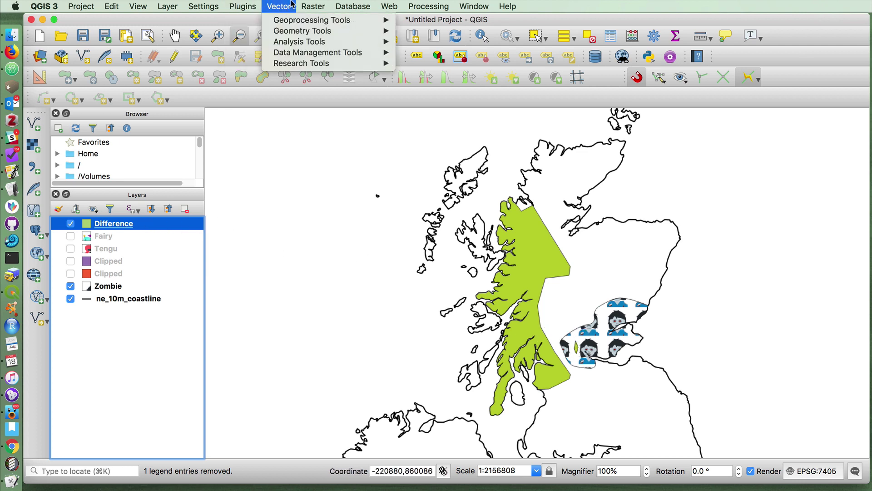
pyautogui.moveTo(286, 20)
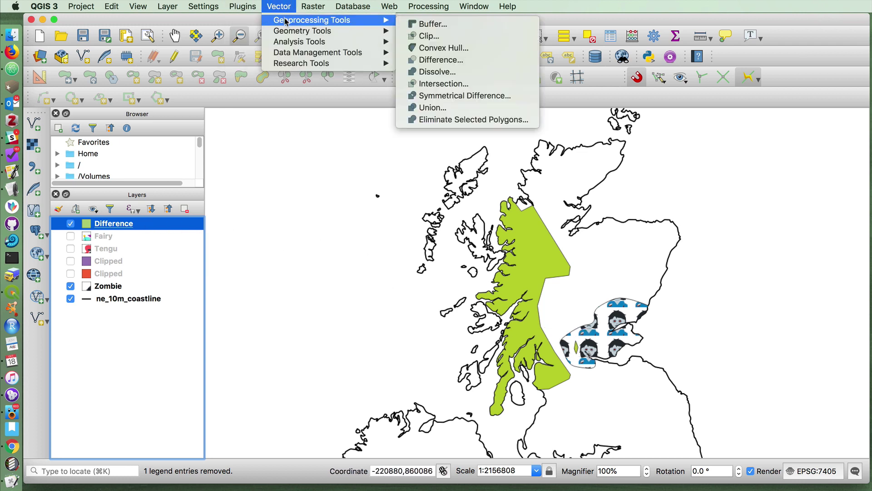
pyautogui.click(421, 62)
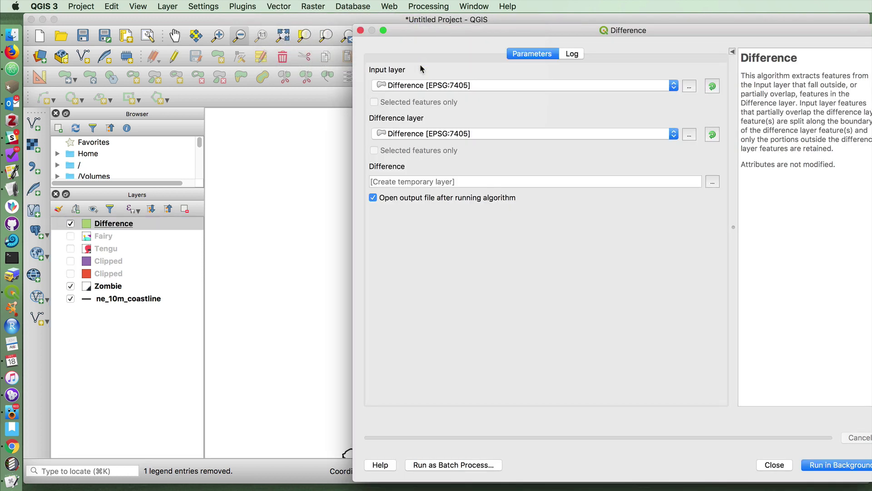
pyautogui.click(406, 134)
pyautogui.click(413, 171)
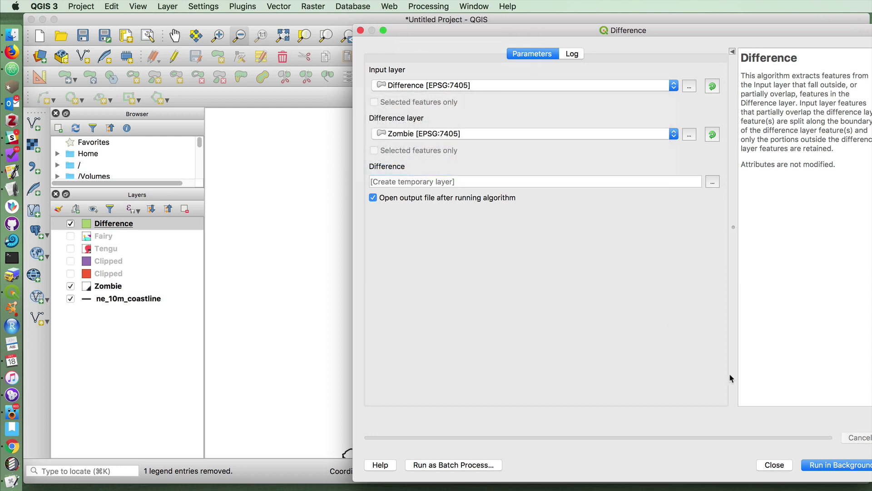
pyautogui.click(811, 466)
pyautogui.click(773, 465)
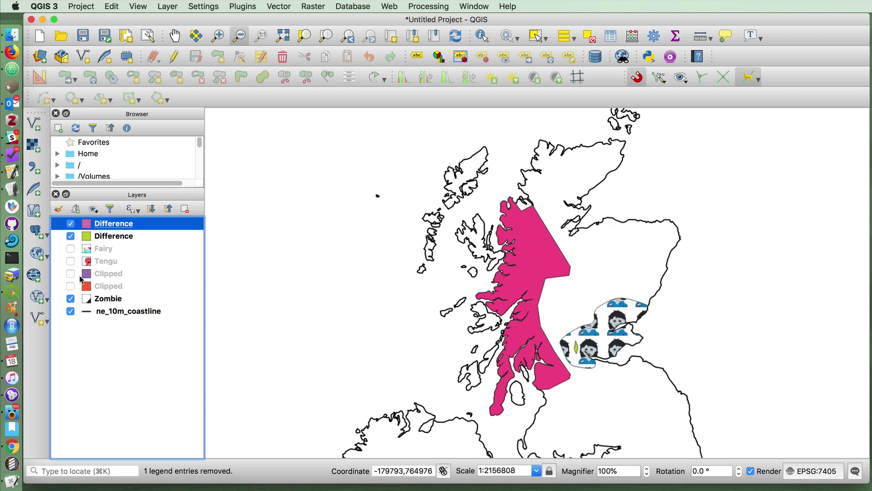
# Give the pink Difference layer a geometry generator fill using smooth($geometry,2).
pyautogui.rightClick(142, 224)
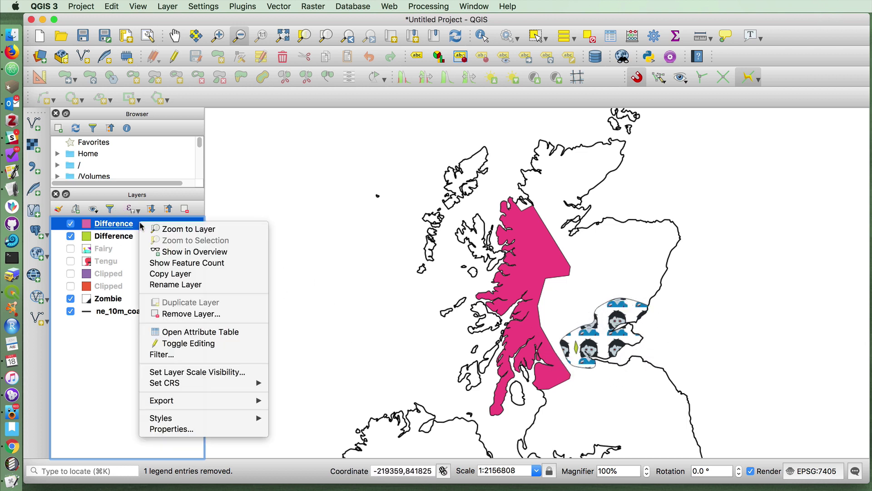
pyautogui.click(173, 428)
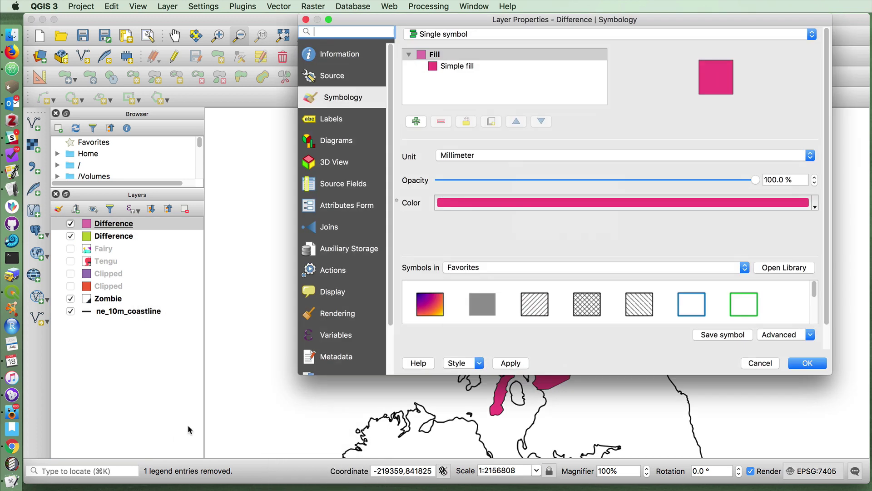
pyautogui.click(466, 68)
pyautogui.click(506, 156)
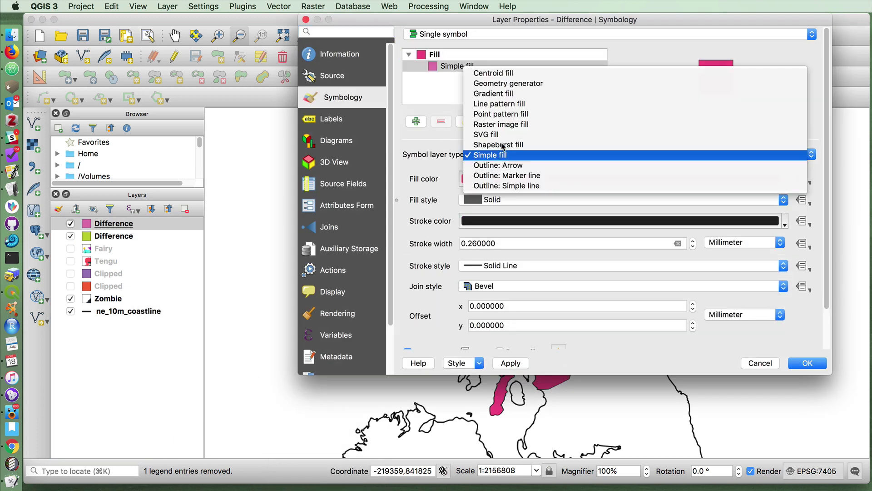
pyautogui.click(499, 90)
pyautogui.click(417, 193)
pyautogui.write('smooth($geometry,2')
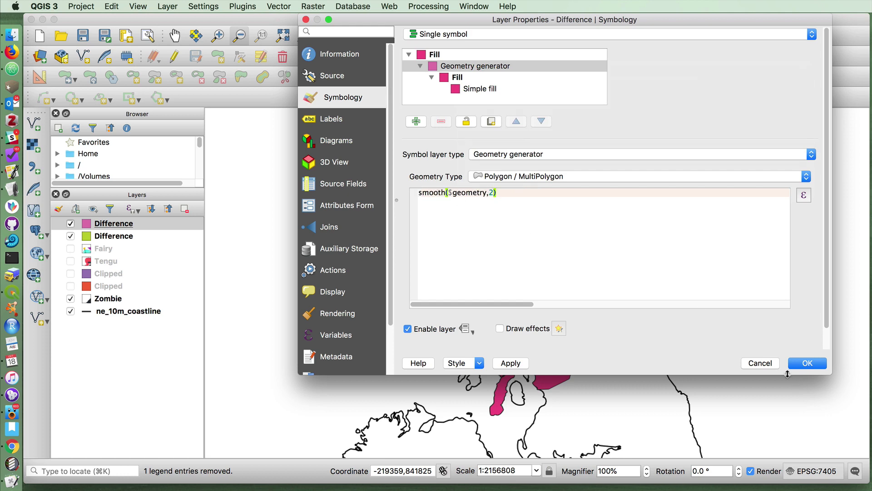
pyautogui.click(799, 364)
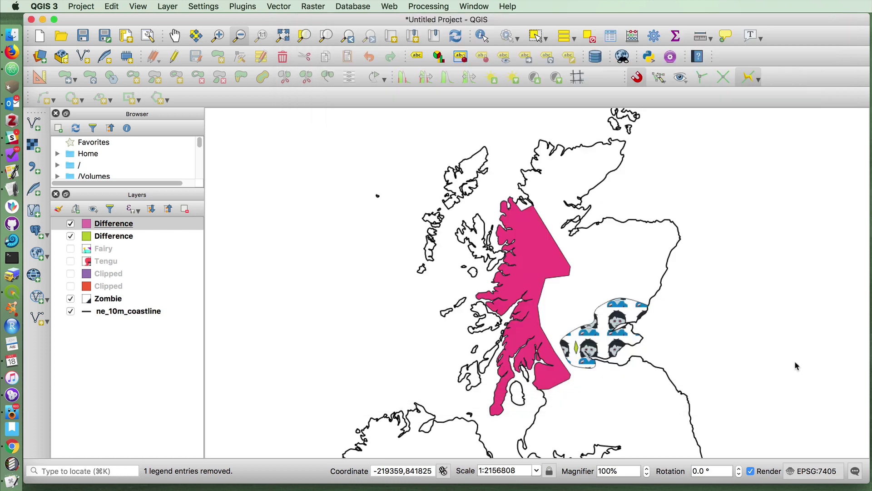
pyautogui.click(70, 235)
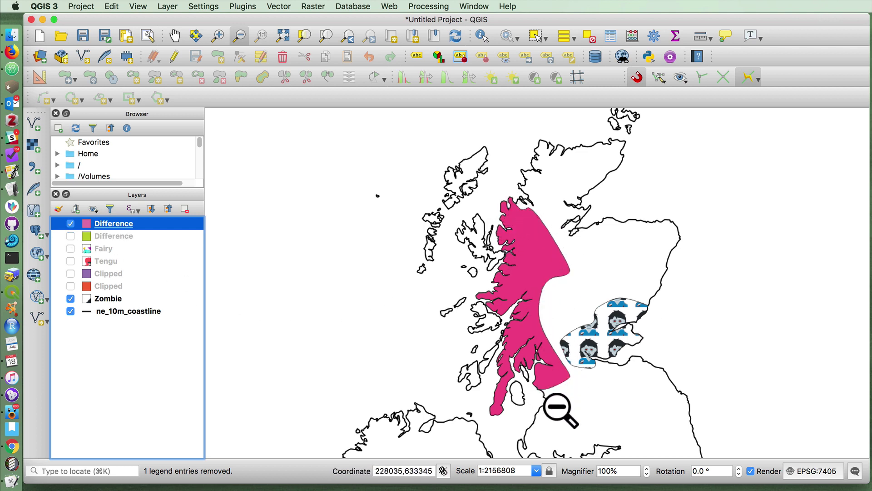
pyautogui.click(70, 236)
# Hide the green Difference layer so only the smoothed pink Difference shows.
pyautogui.click(71, 236)
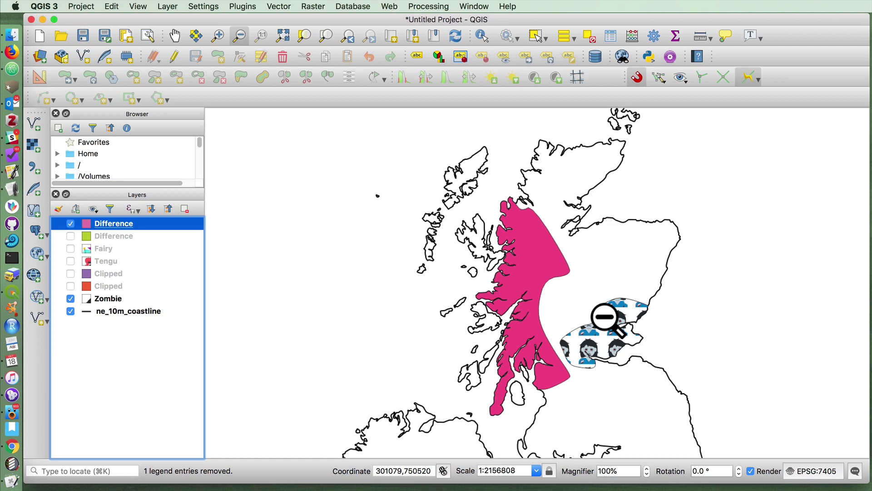
# Hide the pink Difference layer and show the Fairy and Tengu layers.
pyautogui.click(278, 6)
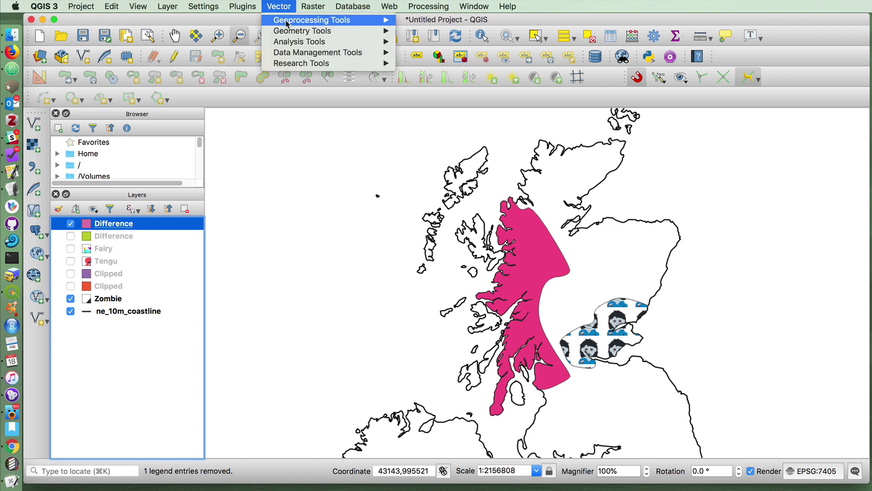
pyautogui.moveTo(287, 21)
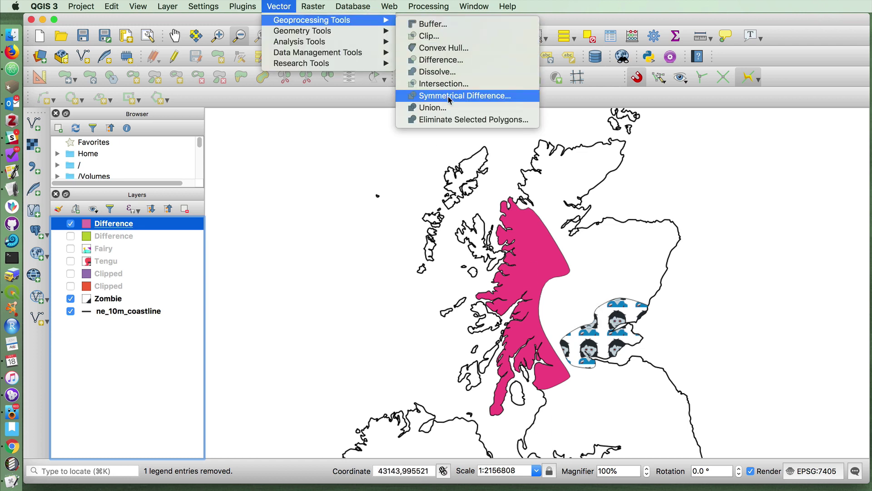
pyautogui.click(131, 173)
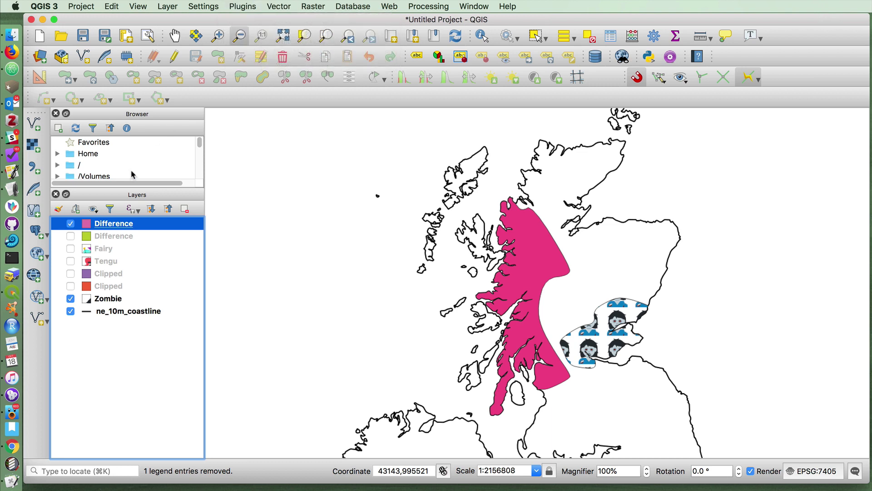
pyautogui.click(70, 223)
pyautogui.click(71, 249)
pyautogui.click(70, 261)
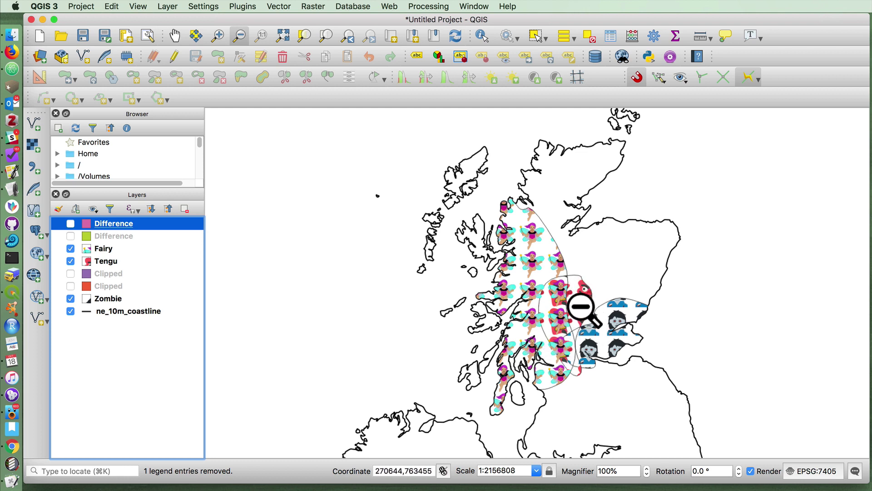
# Run Symmetrical Difference with Fairy as input and Tengu as the overlay layer.
pyautogui.click(278, 6)
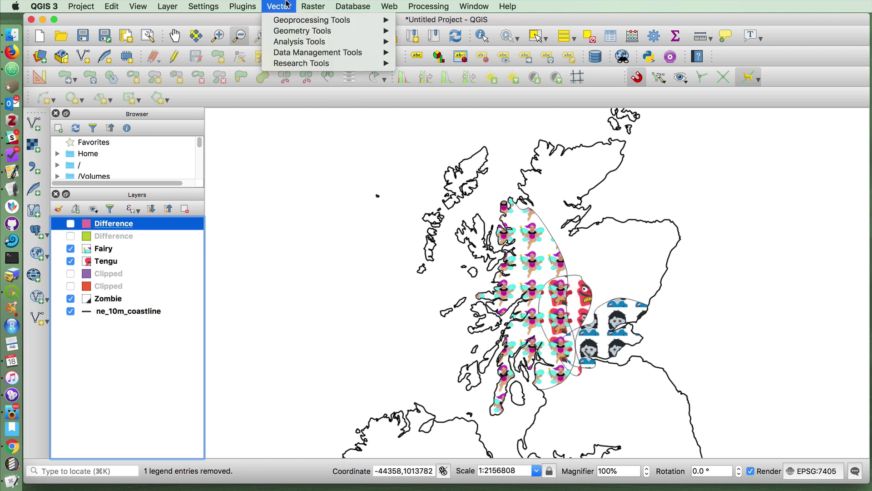
pyautogui.click(288, 4)
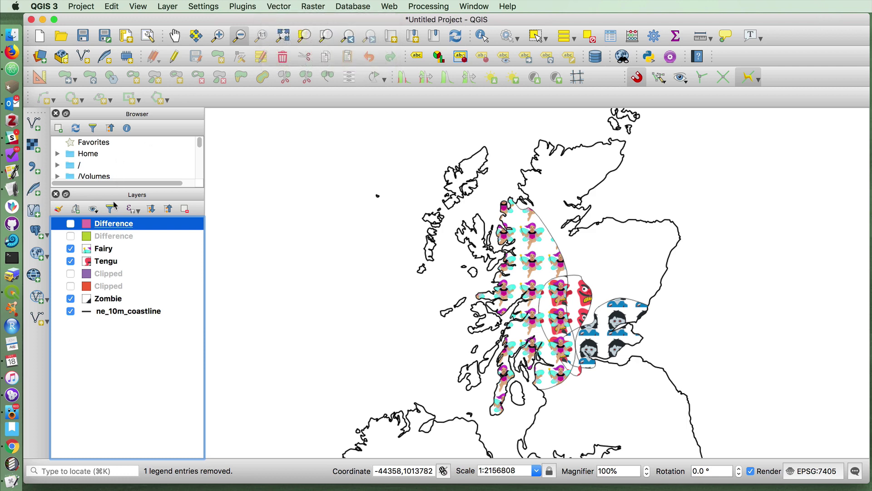
pyautogui.click(108, 248)
pyautogui.click(278, 6)
pyautogui.moveTo(278, 21)
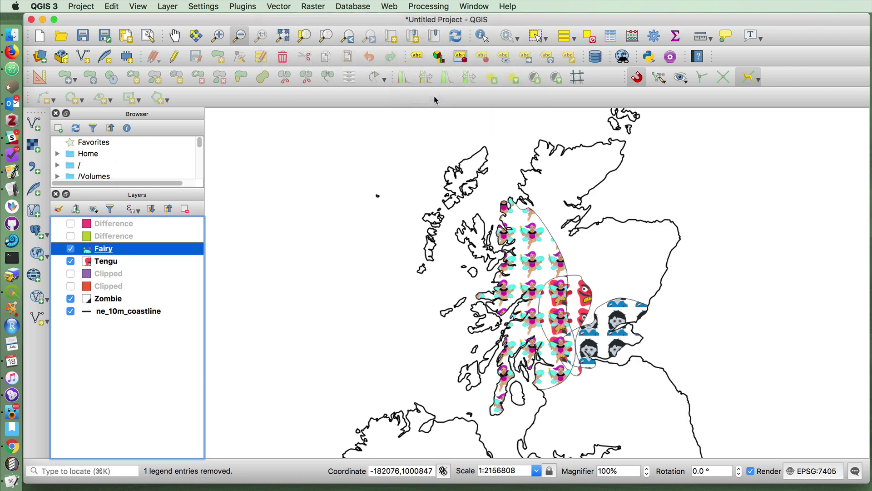
pyautogui.click(435, 98)
pyautogui.click(424, 85)
pyautogui.click(424, 85)
pyautogui.click(424, 134)
pyautogui.click(422, 145)
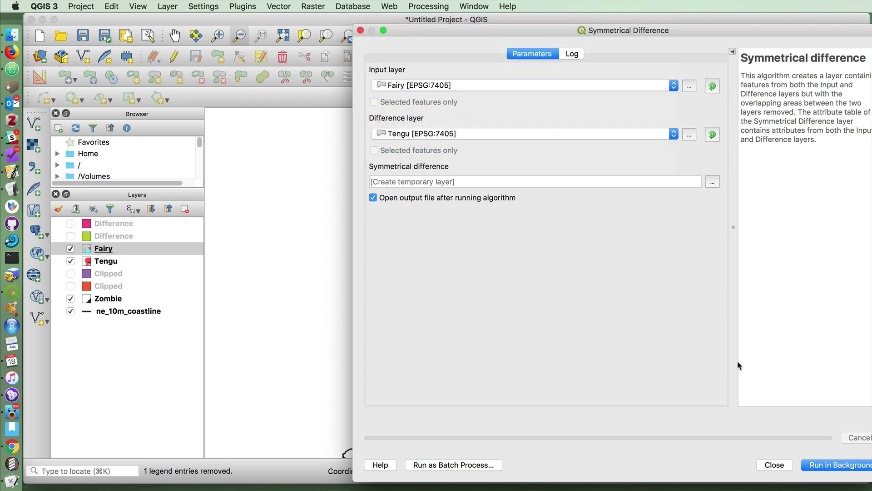
pyautogui.click(854, 466)
pyautogui.click(774, 464)
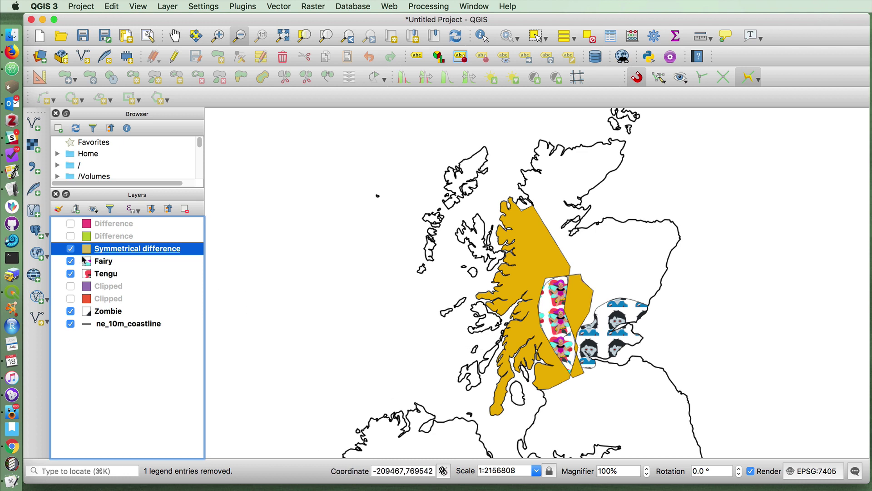
# Hide the Fairy, Tengu and Zombie layers so the gold result shows alone.
pyautogui.click(70, 261)
pyautogui.click(70, 273)
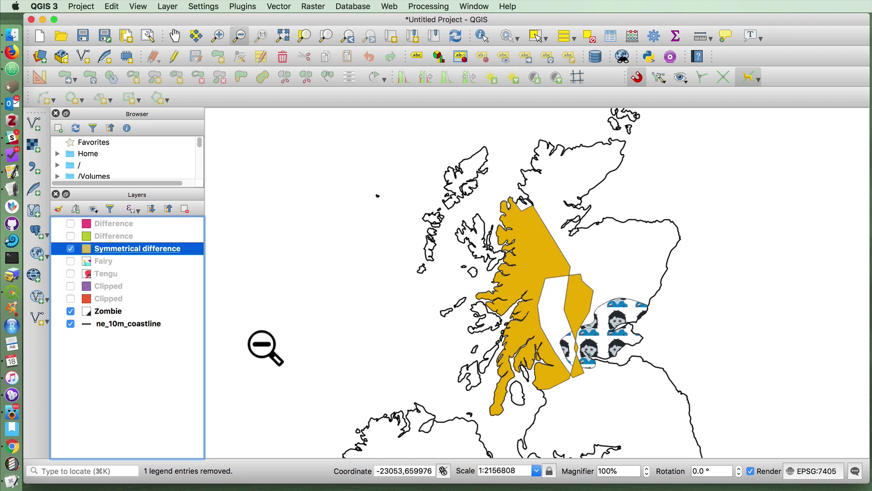
pyautogui.click(71, 311)
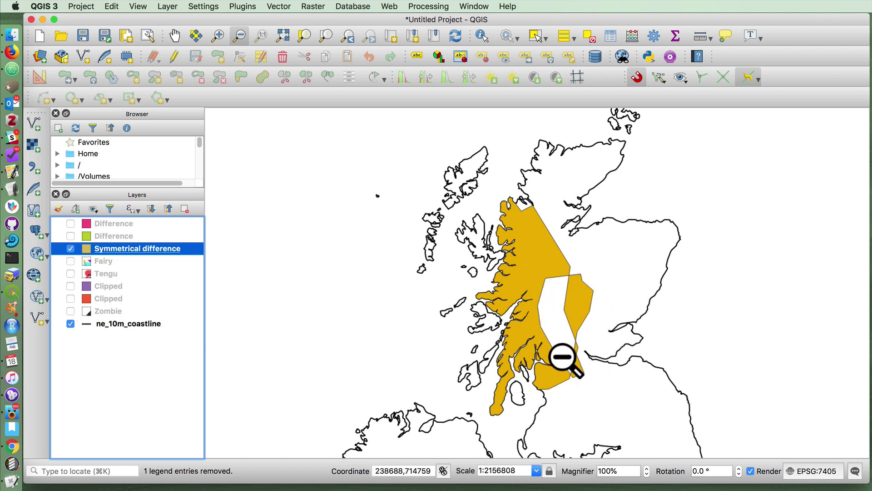